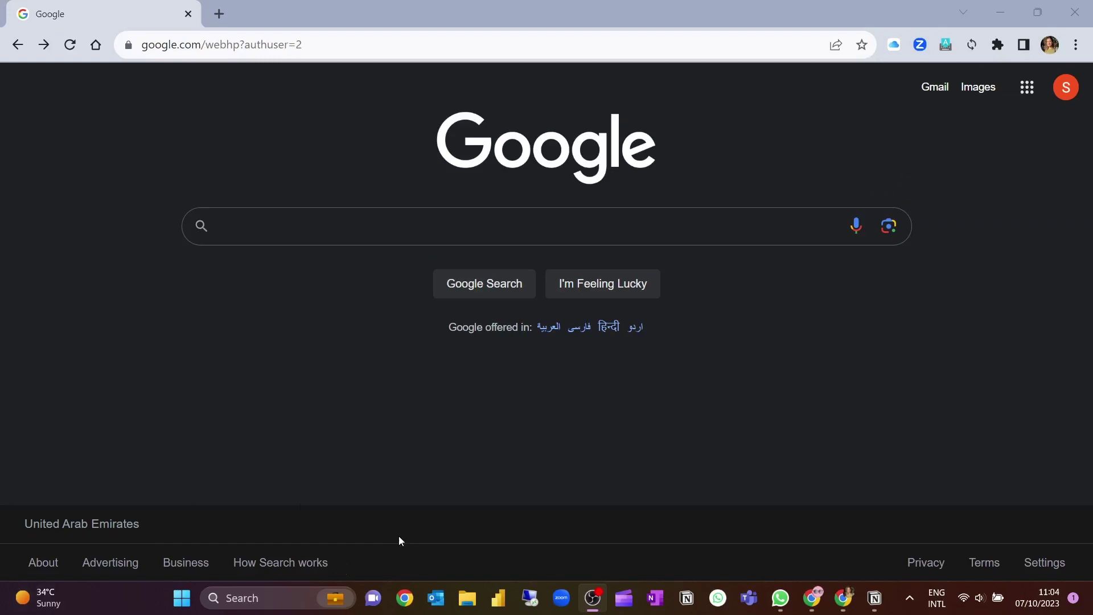
Step: Create a new blank spreadsheet in Google Sheets
{"action": "left_click", "coordinate": [1030, 87]}
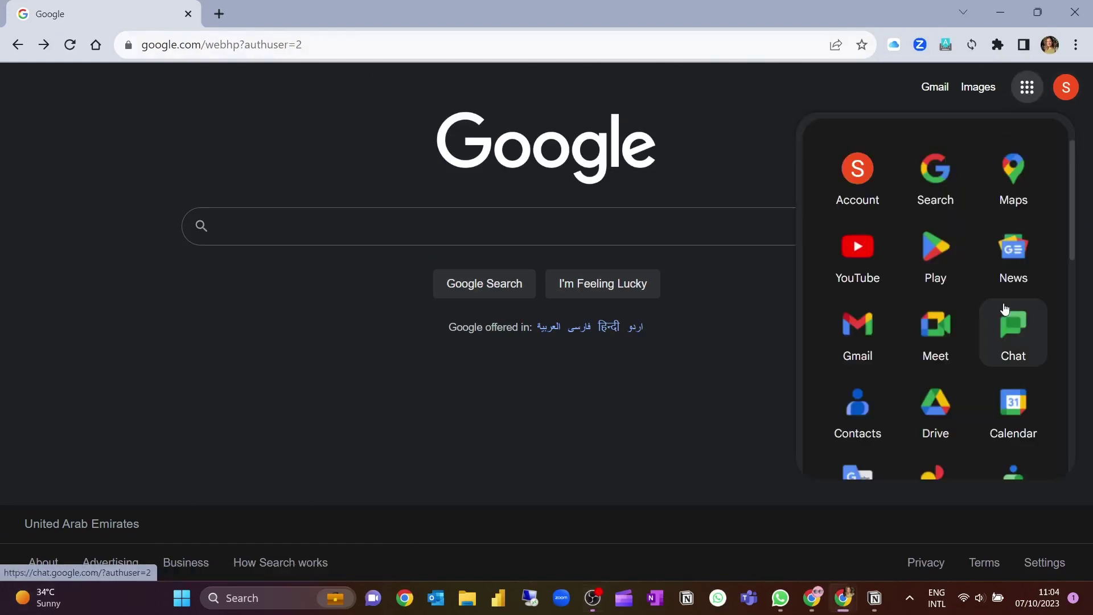
{"action": "scroll", "coordinate": [1010, 308], "scroll_direction": "down", "scroll_amount": 1}
{"action": "scroll", "coordinate": [1007, 309], "scroll_direction": "down", "scroll_amount": 2}
{"action": "scroll", "coordinate": [1007, 317], "scroll_direction": "down", "scroll_amount": 2}
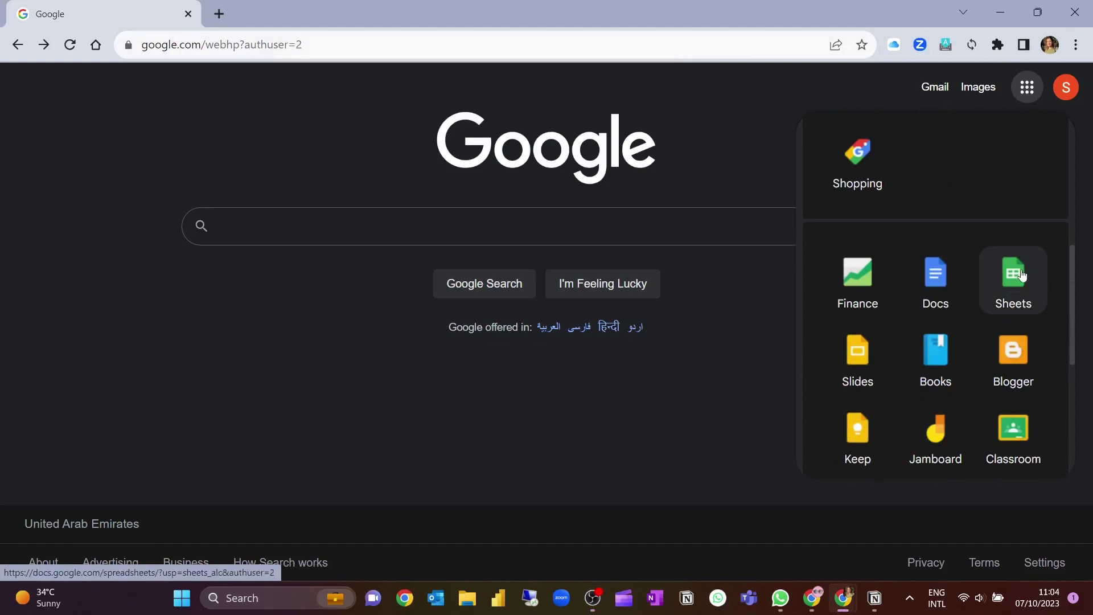
{"action": "left_click", "coordinate": [1009, 295]}
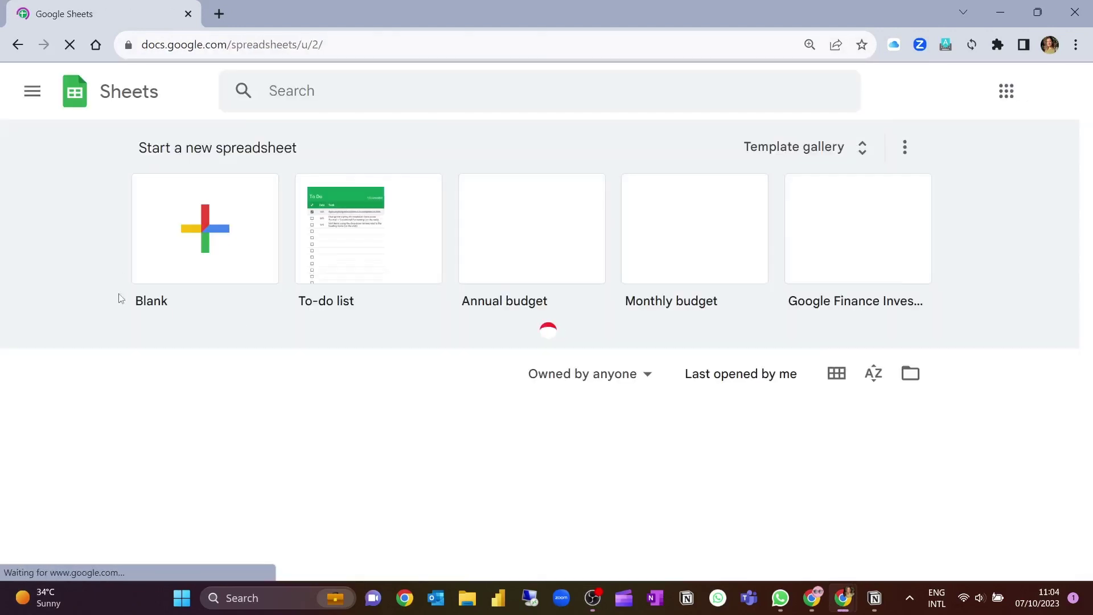
{"action": "left_click", "coordinate": [196, 248]}
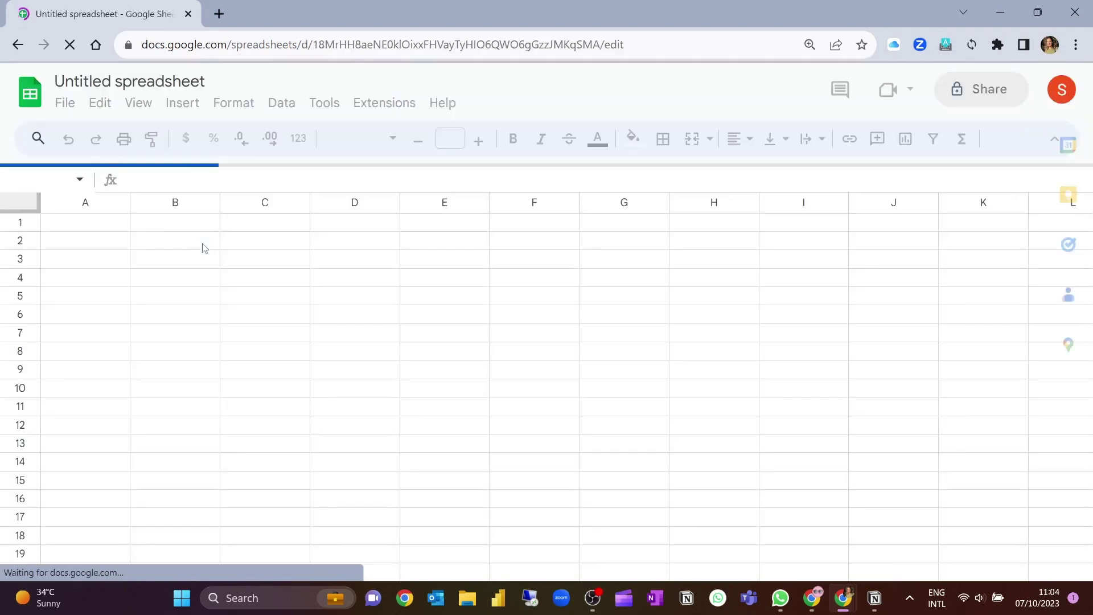
Step: Title it 'Skill Up Google Sheet' and enter headers Joining Date, Name, Department, Salary
{"action": "left_click", "coordinate": [206, 80]}
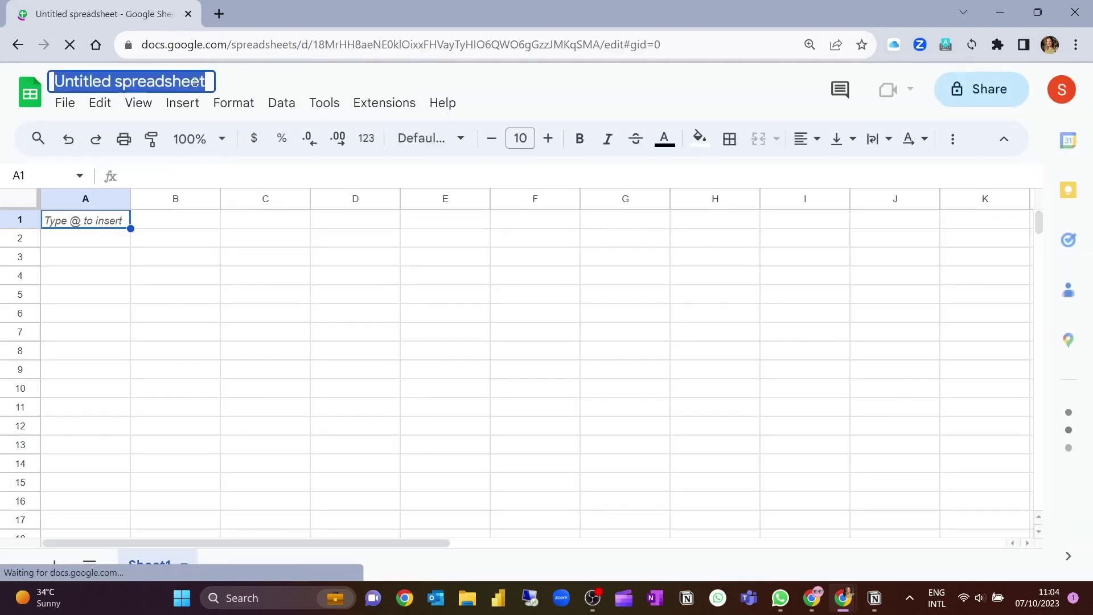
{"action": "type", "text": "Skill Up Google Sheet"}
{"action": "key", "text": "Return"}
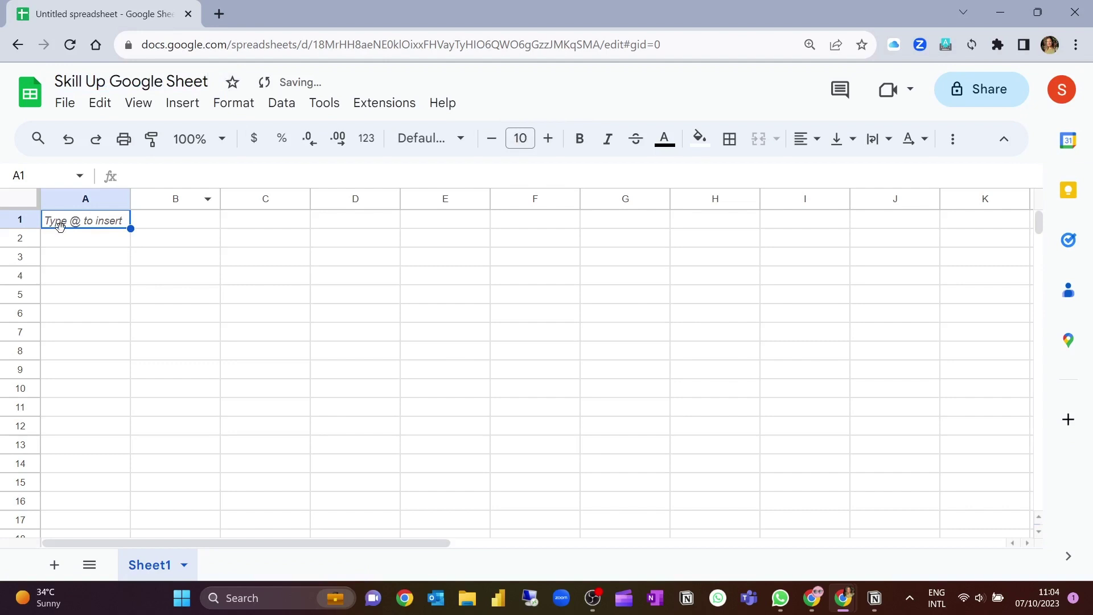
{"action": "type", "text": "Joining Date"}
{"action": "key", "text": "Tab"}
{"action": "type", "text": "Name"}
{"action": "key", "text": "Tab"}
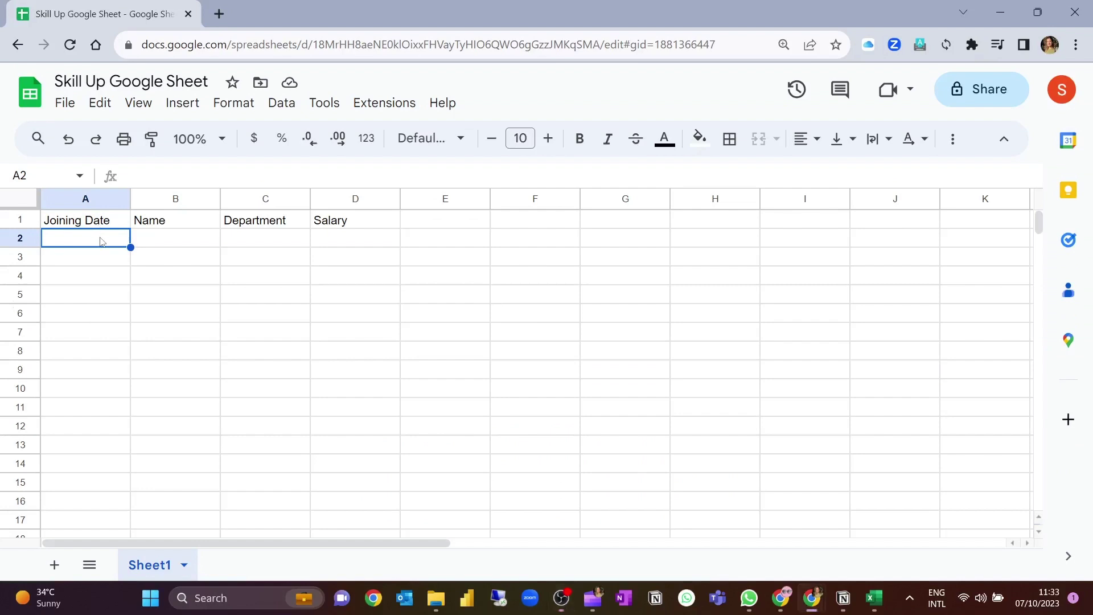
{"action": "type", "text": "10/10"}
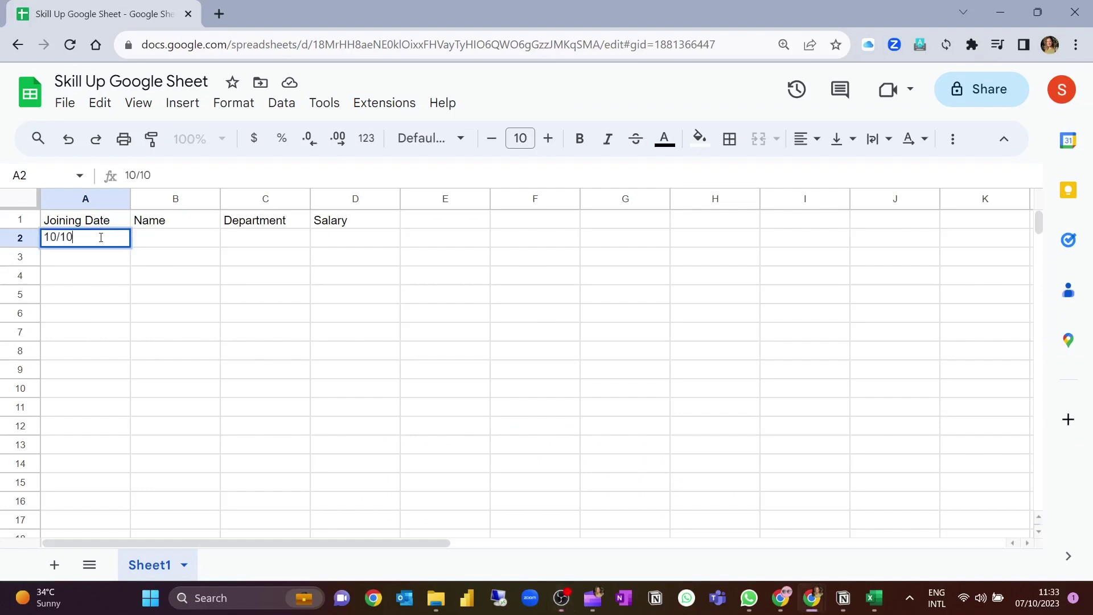
{"action": "type", "text": "22"}
Step: Enter A2's joining date, changing it to 30 September 2022 with the date picker
{"action": "key", "text": "Return"}
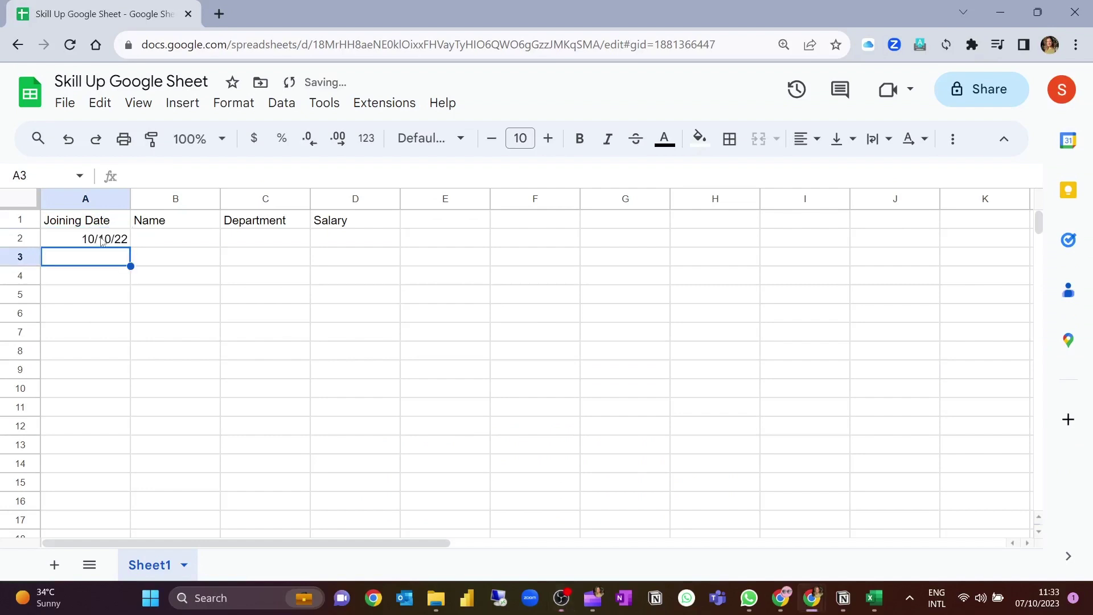
{"action": "left_click", "coordinate": [103, 242]}
{"action": "double_click", "coordinate": [103, 242]}
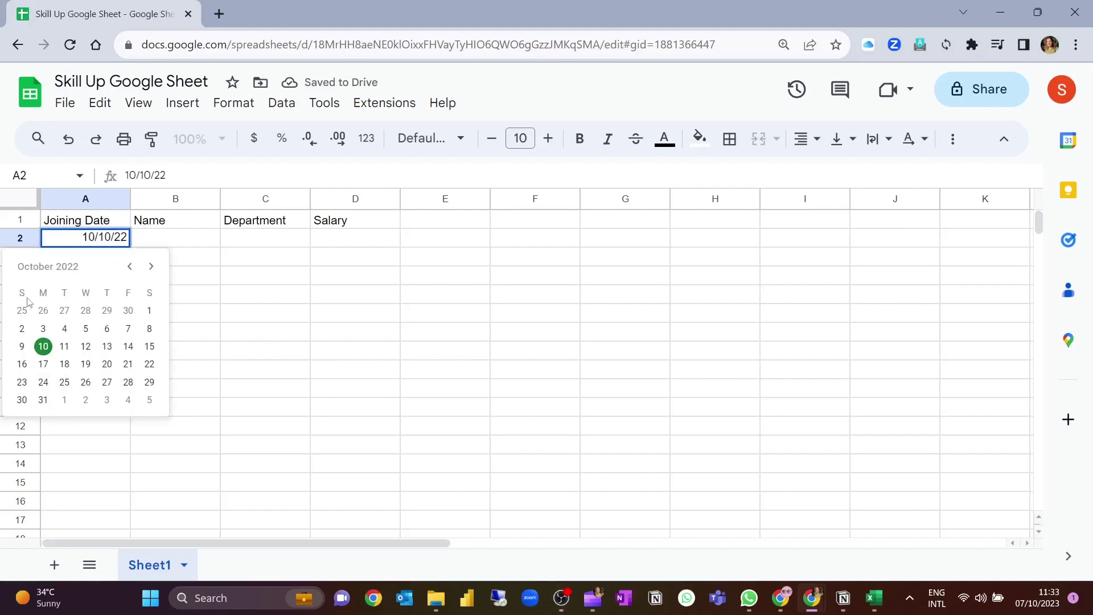
{"action": "left_click", "coordinate": [127, 310]}
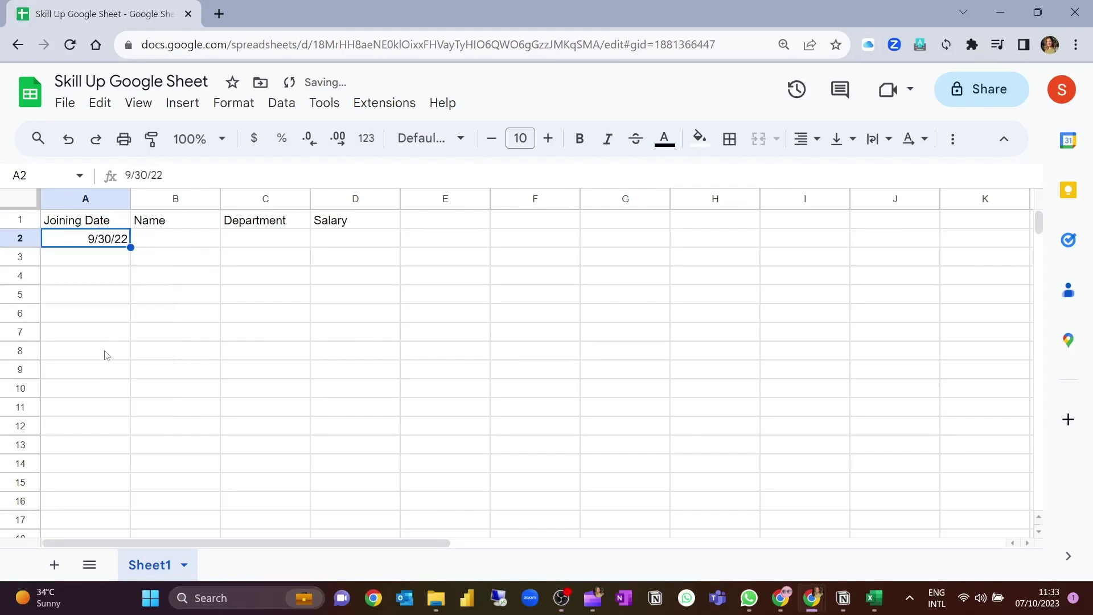
{"action": "left_click", "coordinate": [97, 264]}
{"action": "double_click", "coordinate": [97, 260]}
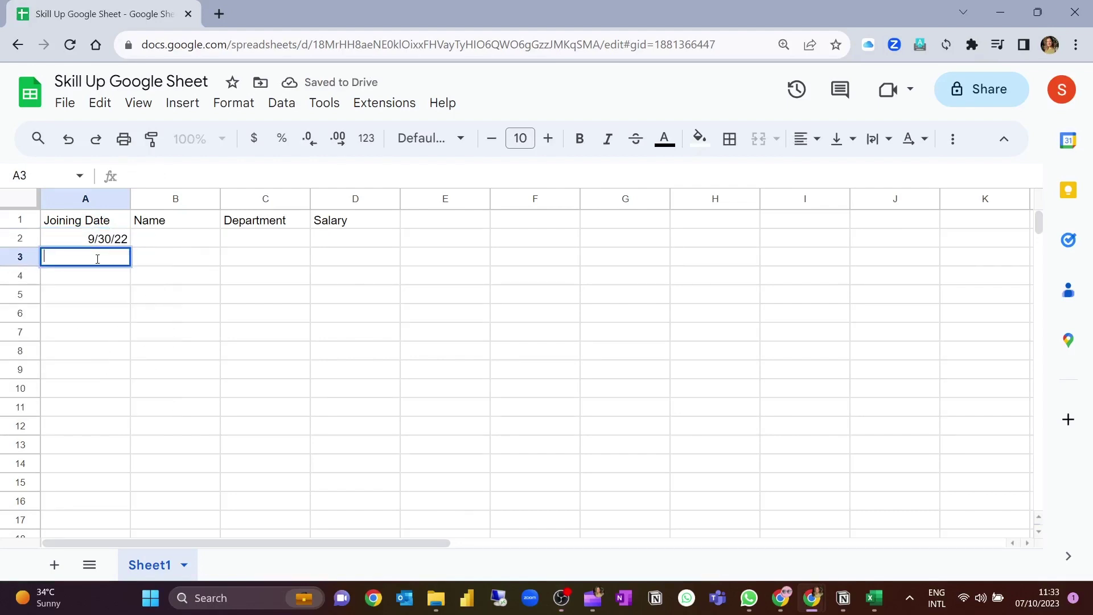
{"action": "left_click", "coordinate": [144, 275]}
{"action": "left_click", "coordinate": [85, 199]}
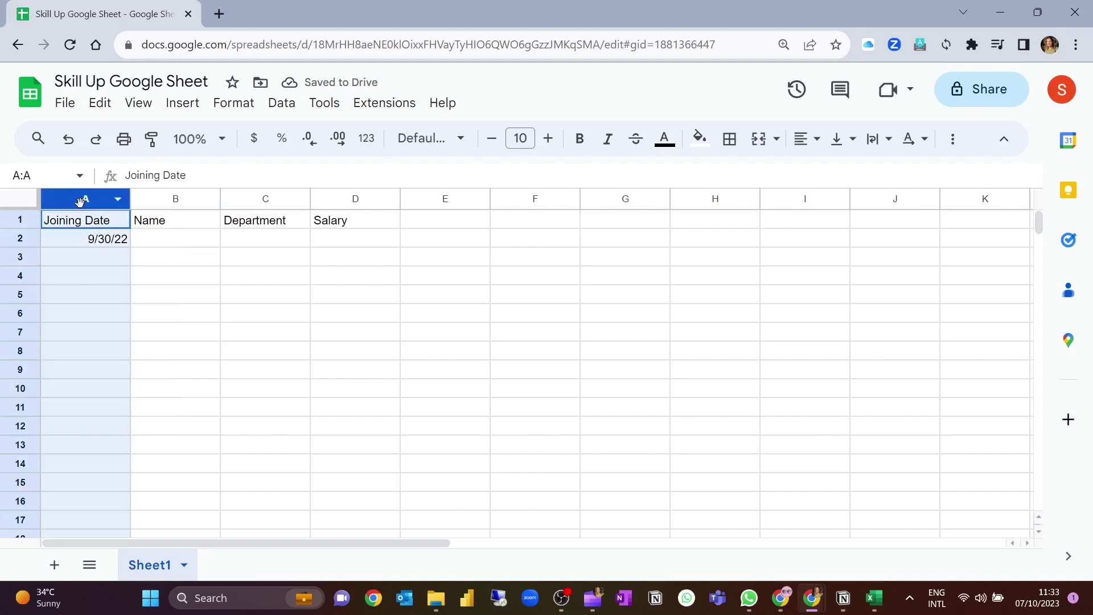
Step: Add a data validation rule requiring valid dates in column A
{"action": "left_click", "coordinate": [281, 103]}
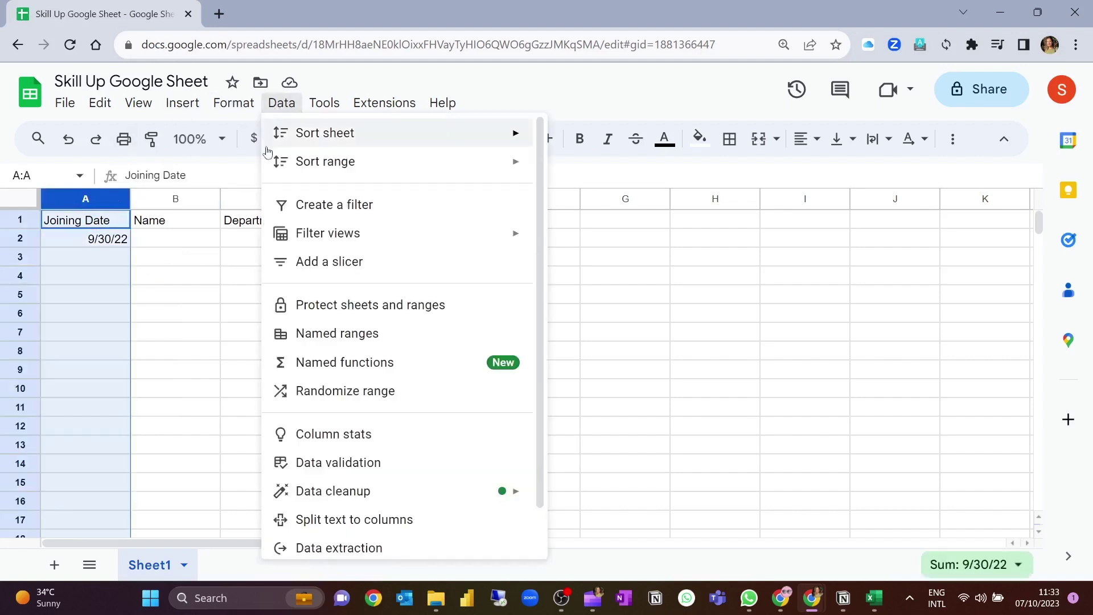
{"action": "left_click", "coordinate": [367, 464]}
{"action": "left_click", "coordinate": [965, 210]}
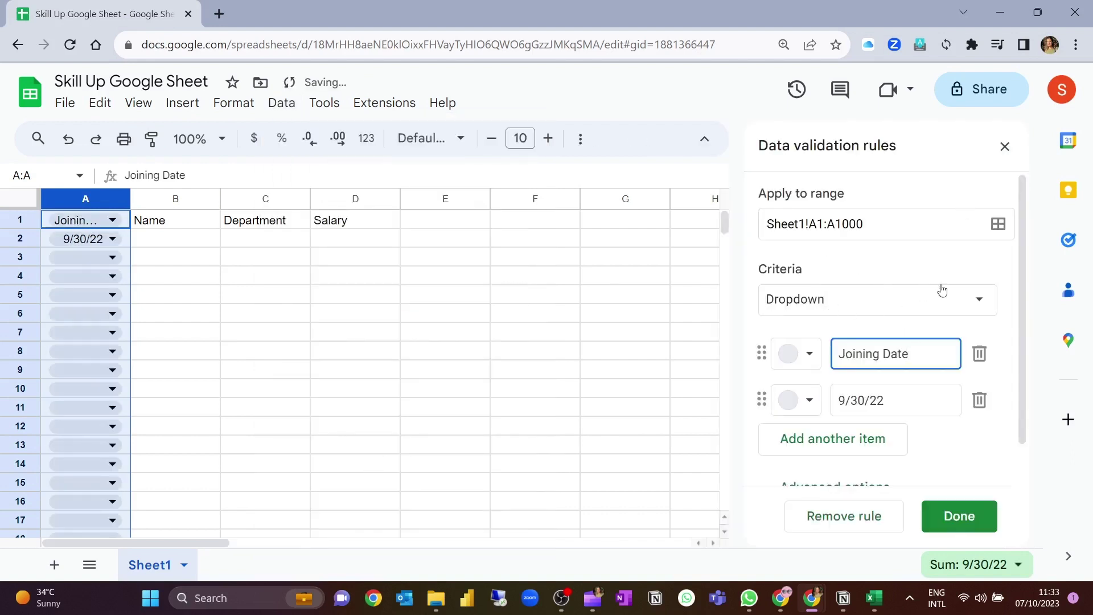
{"action": "left_click", "coordinate": [972, 314]}
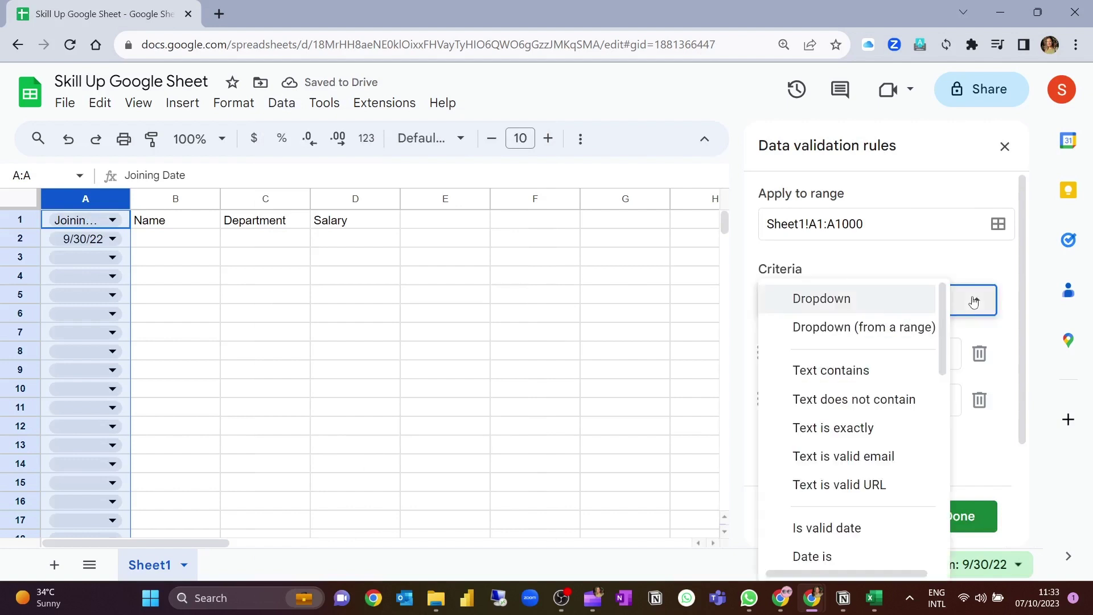
{"action": "scroll", "coordinate": [849, 444], "scroll_direction": "down", "scroll_amount": 2}
{"action": "scroll", "coordinate": [850, 376], "scroll_direction": "down", "scroll_amount": 2}
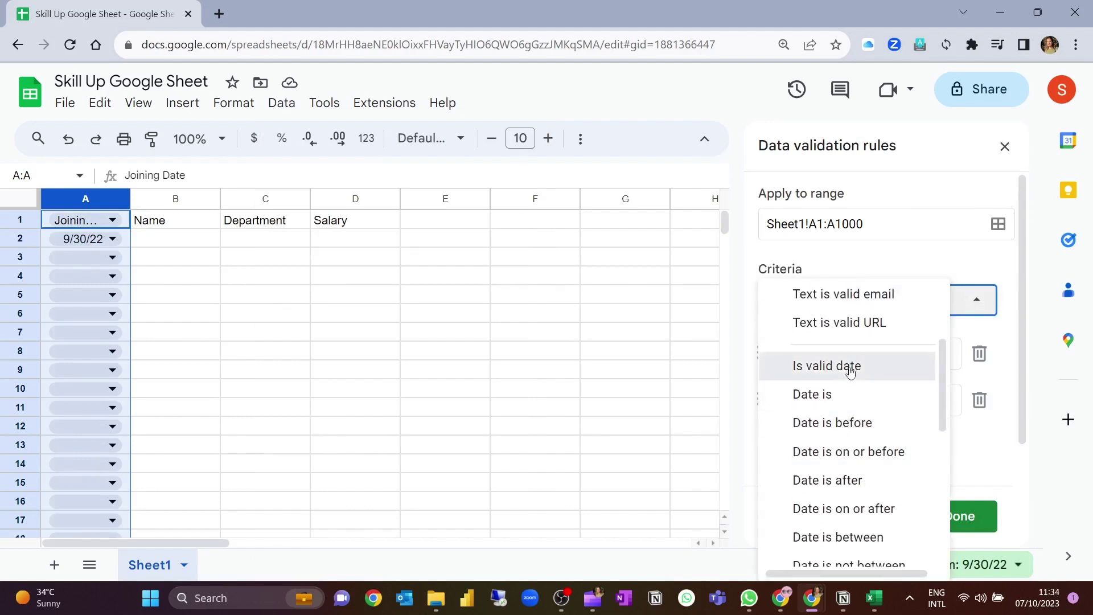
{"action": "left_click", "coordinate": [850, 368]}
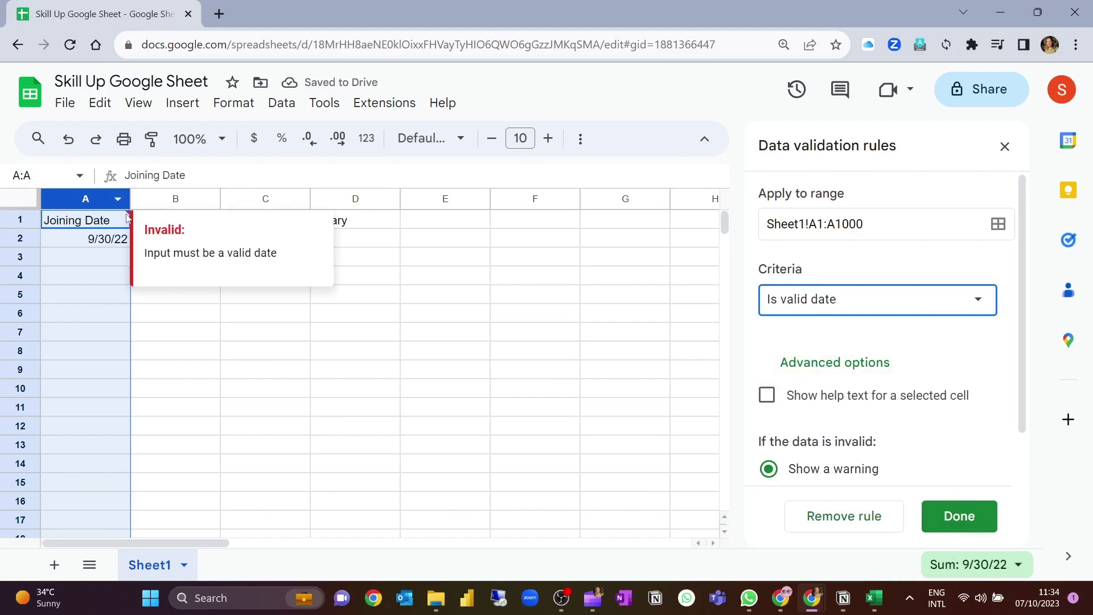
Step: Apply the rule to Sheet1!A2:A, warn on invalid entries, show help text, and save
{"action": "left_click", "coordinate": [825, 223]}
{"action": "key", "text": "BackSpace"}
{"action": "type", "text": "2"}
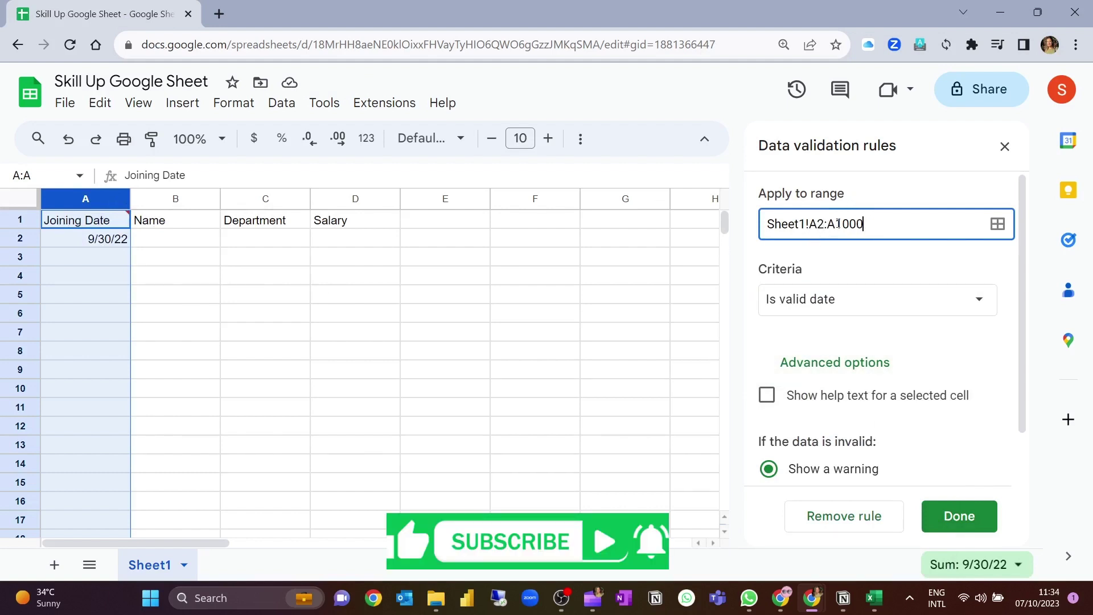
{"action": "left_click_drag", "start_coordinate": [837, 223], "coordinate": [904, 221]}
{"action": "key", "text": "BackSpace"}
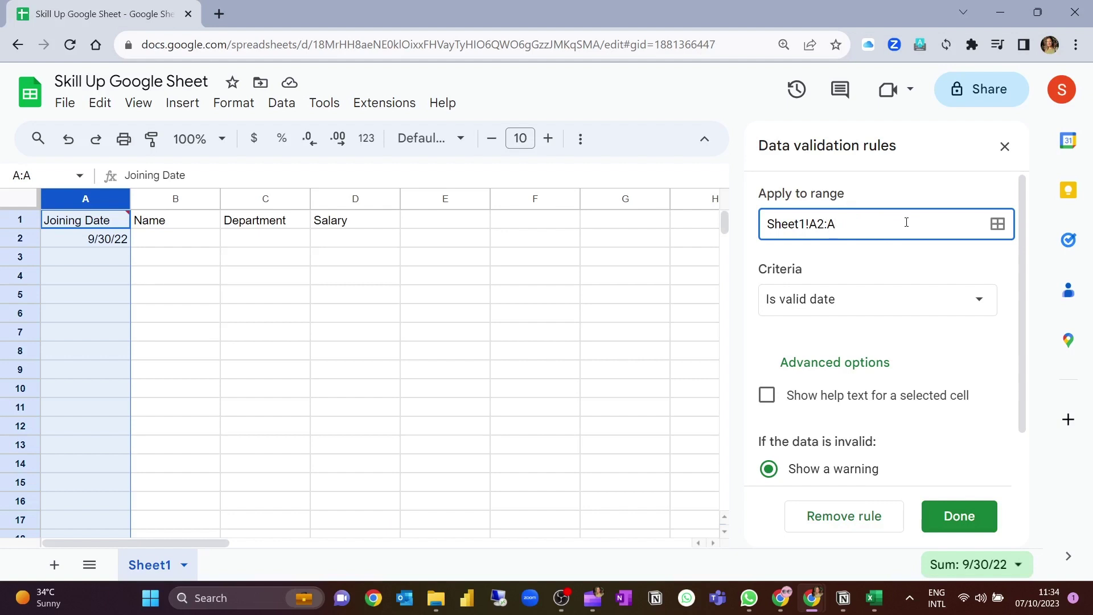
{"action": "scroll", "coordinate": [865, 445], "scroll_direction": "down", "scroll_amount": 1}
{"action": "left_click", "coordinate": [822, 442]}
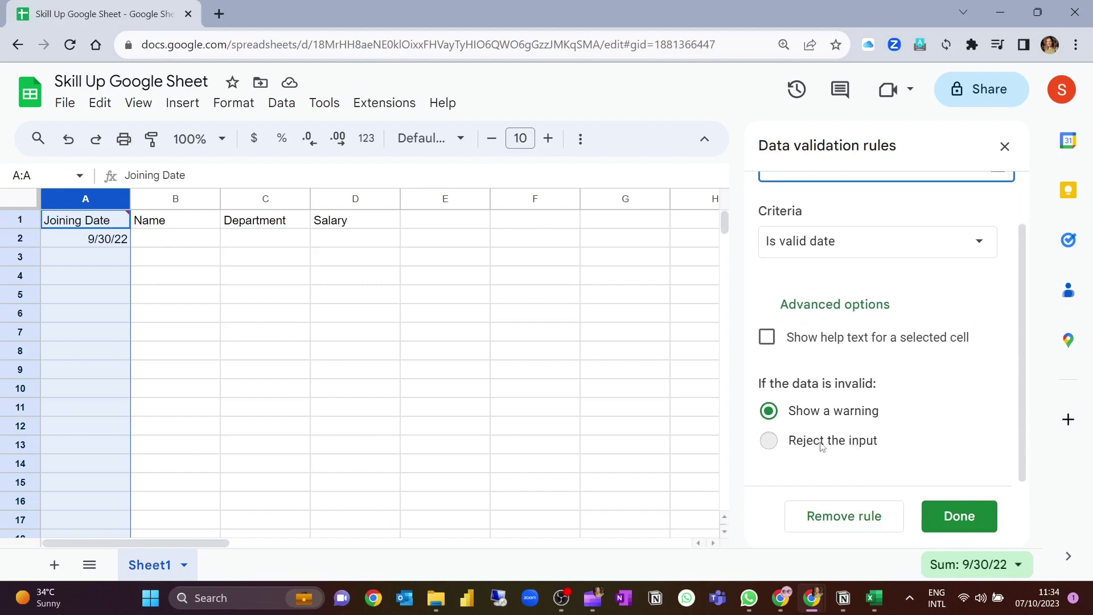
{"action": "left_click", "coordinate": [822, 412]}
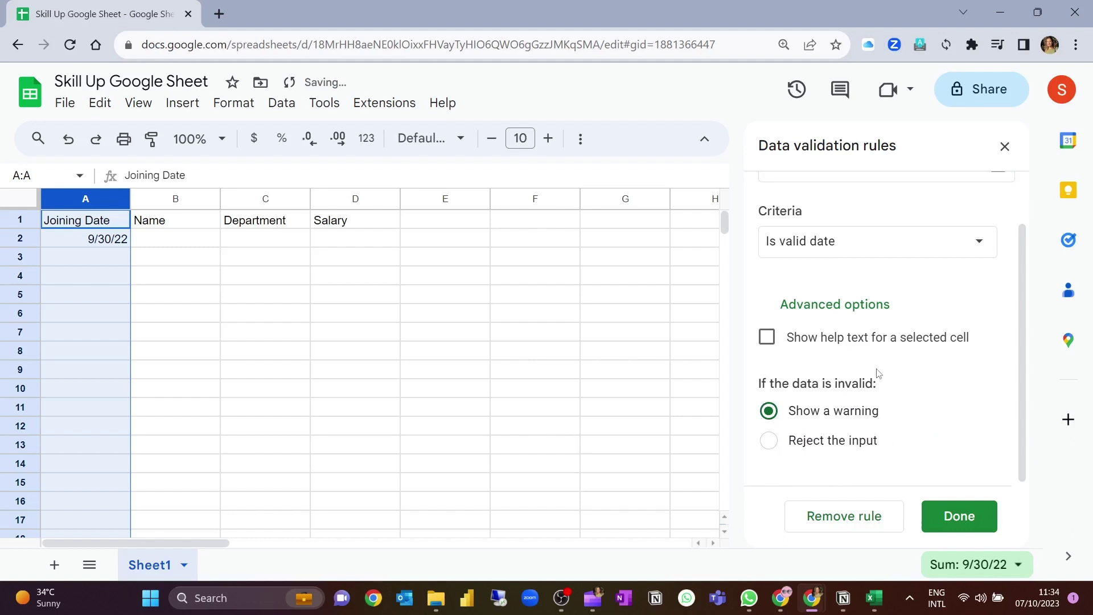
{"action": "left_click", "coordinate": [875, 346]}
{"action": "scroll", "coordinate": [893, 382], "scroll_direction": "down", "scroll_amount": 1}
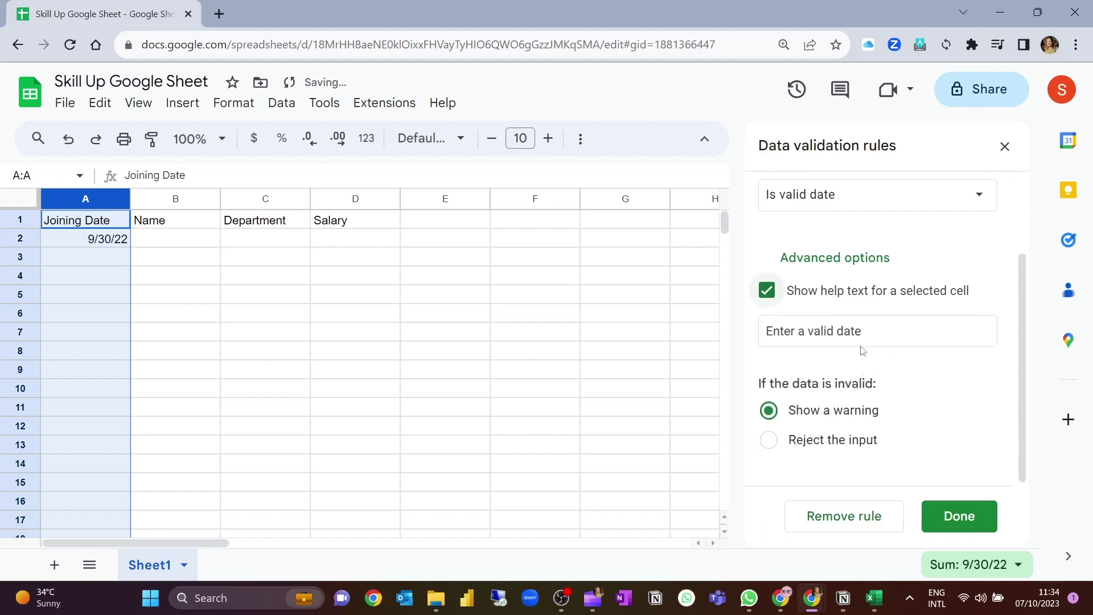
{"action": "left_click", "coordinate": [961, 517]}
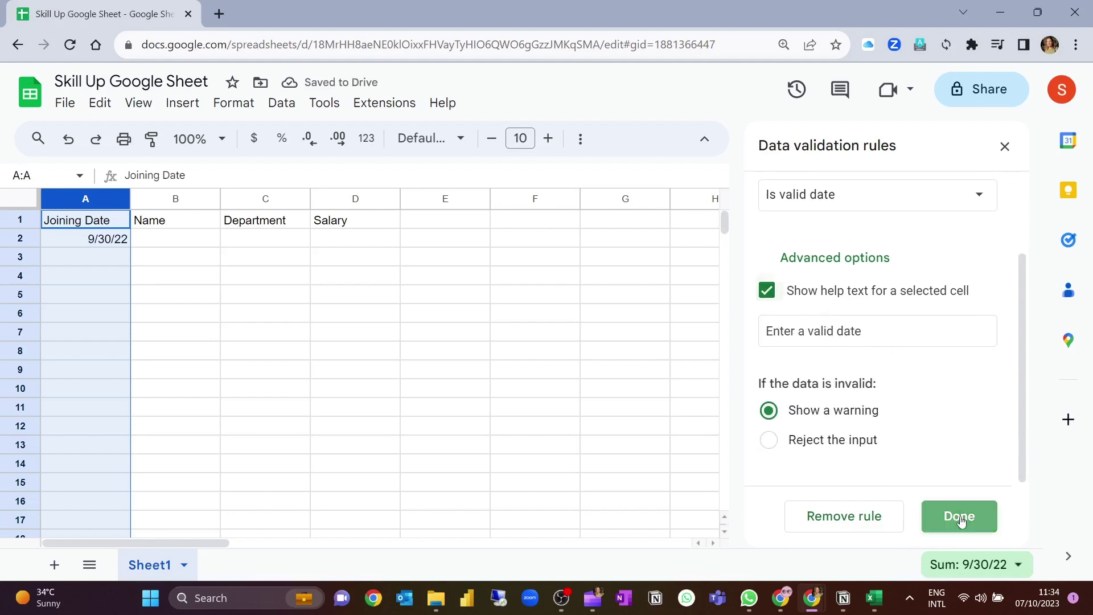
{"action": "left_click", "coordinate": [231, 337]}
{"action": "left_click", "coordinate": [90, 260]}
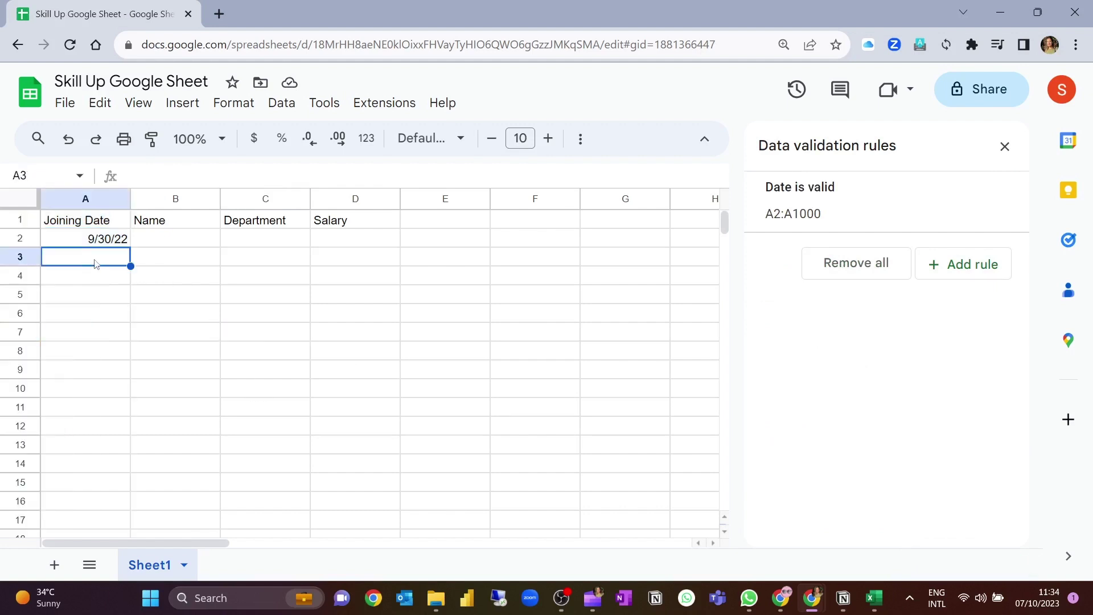
{"action": "double_click", "coordinate": [90, 265]}
{"action": "type", "text": "eee"}
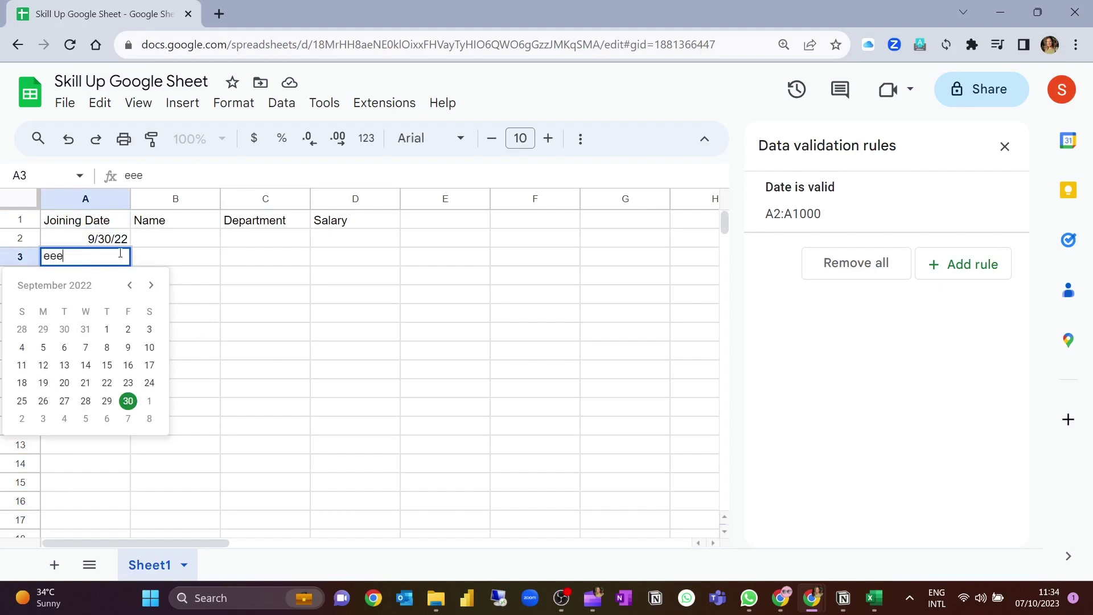
{"action": "key", "text": "Return"}
{"action": "mouse_move", "coordinate": [127, 254]}
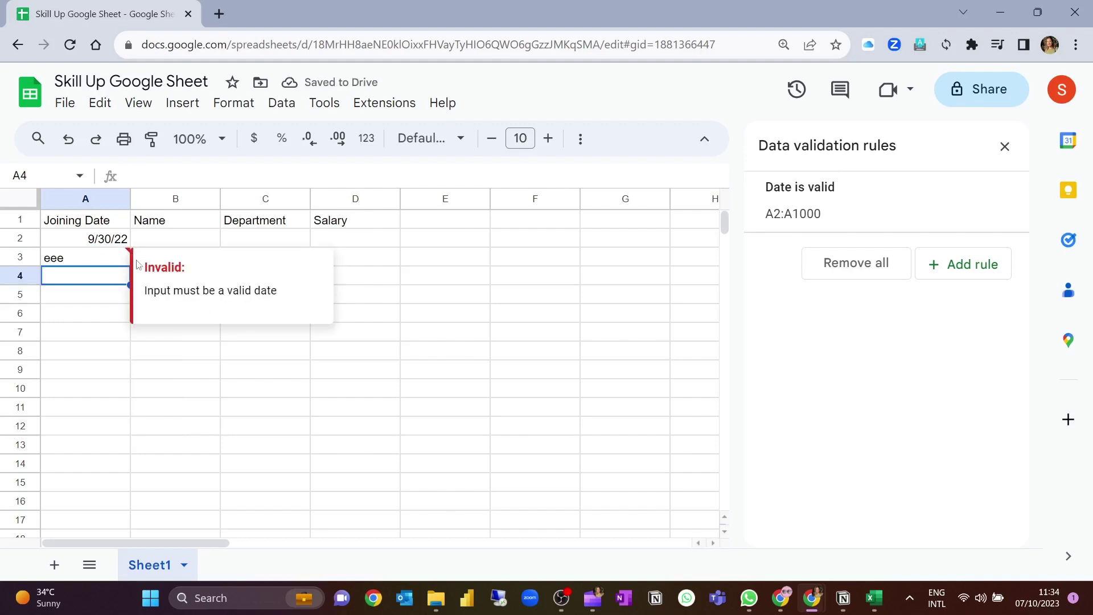
{"action": "left_click", "coordinate": [107, 264]}
{"action": "key", "text": "Delete"}
{"action": "key", "text": "Up"}
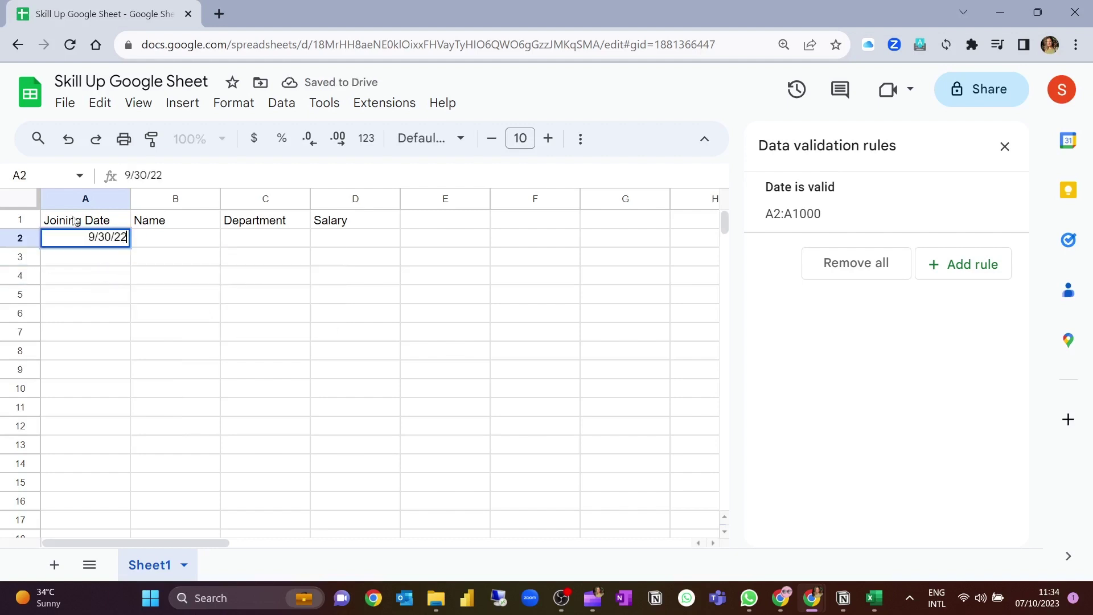
Step: Apply the 26-Sep-2008 date format to column A so A2 reads 30-Sep-2022
{"action": "left_click", "coordinate": [100, 268]}
{"action": "left_click", "coordinate": [98, 243]}
{"action": "left_click", "coordinate": [92, 202]}
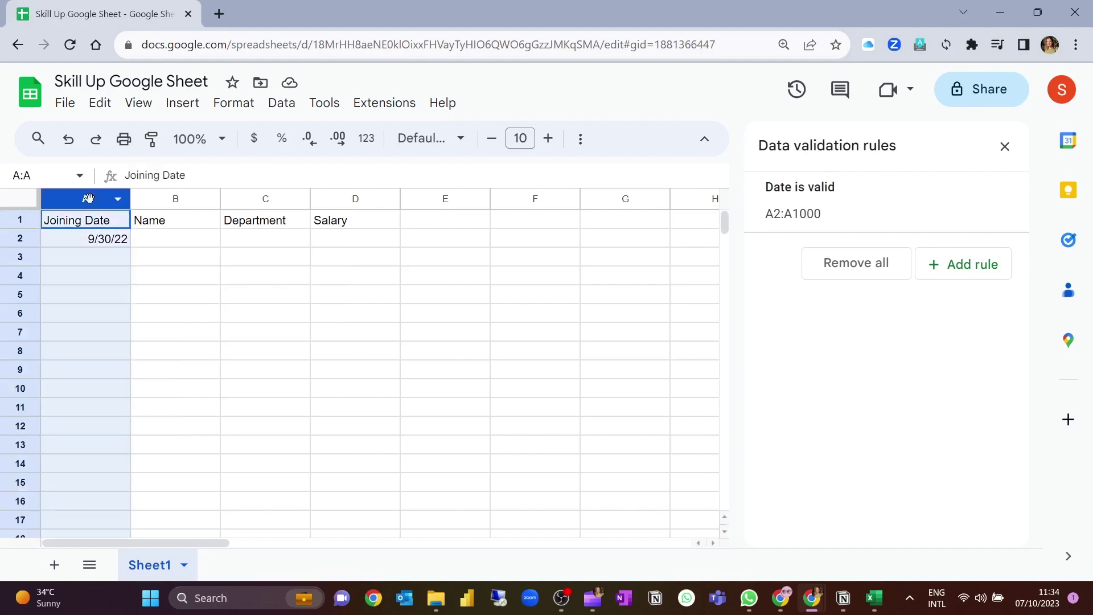
{"action": "left_click", "coordinate": [282, 109]}
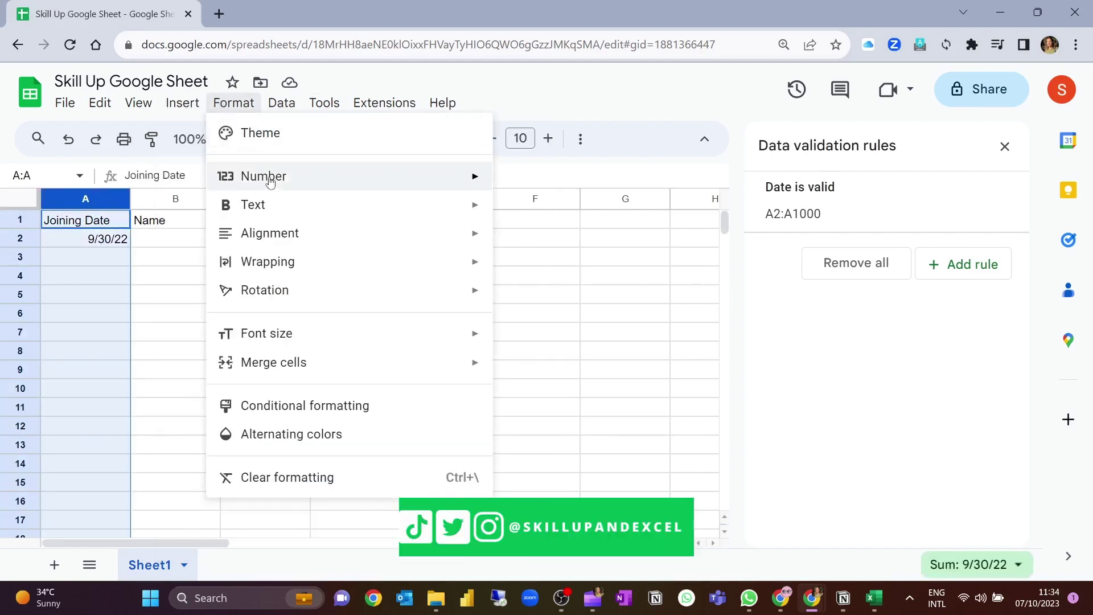
{"action": "mouse_move", "coordinate": [264, 177]}
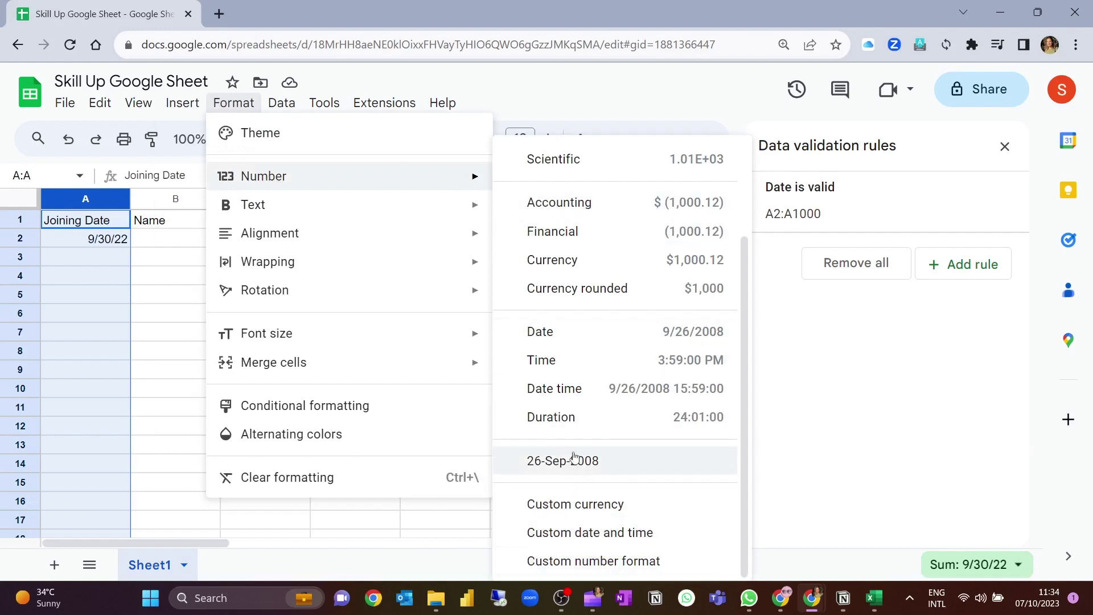
{"action": "left_click", "coordinate": [573, 458]}
{"action": "left_click", "coordinate": [91, 254]}
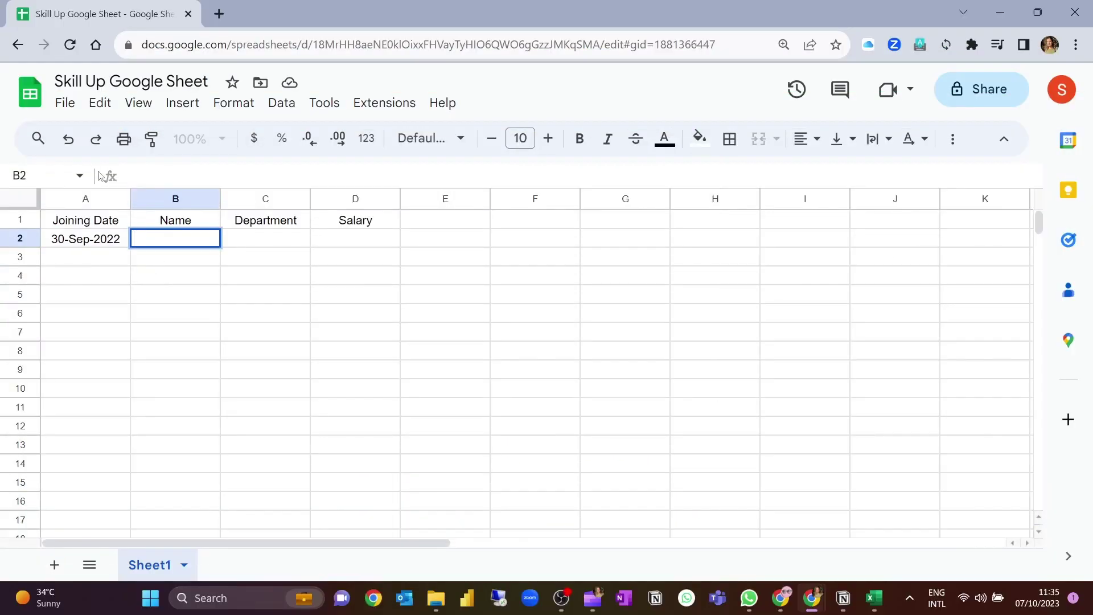
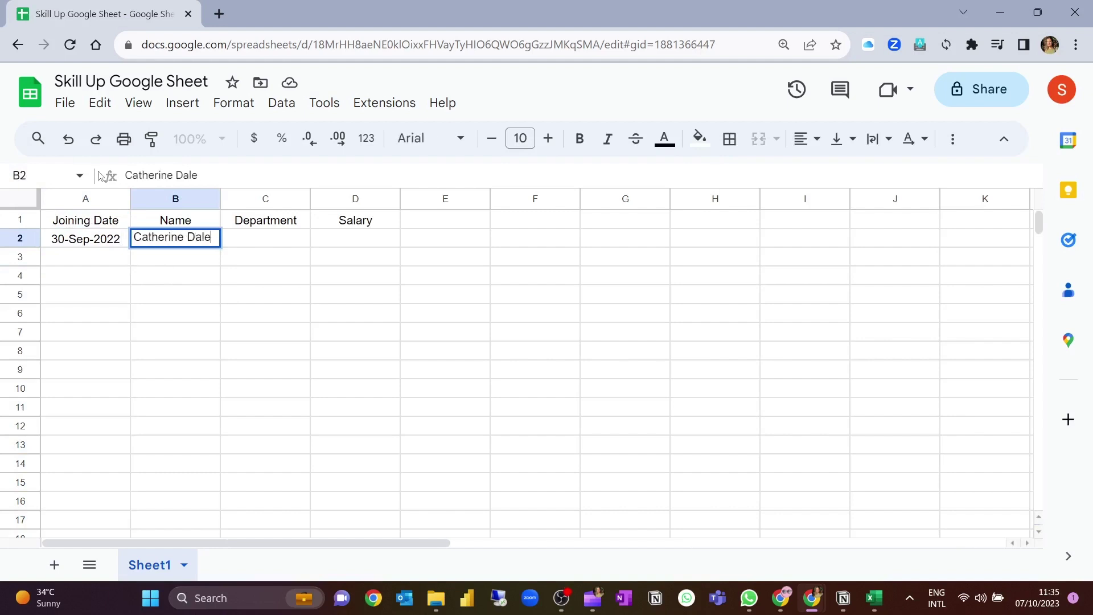
{"action": "key", "text": "Return"}
{"action": "key", "text": "Up"}
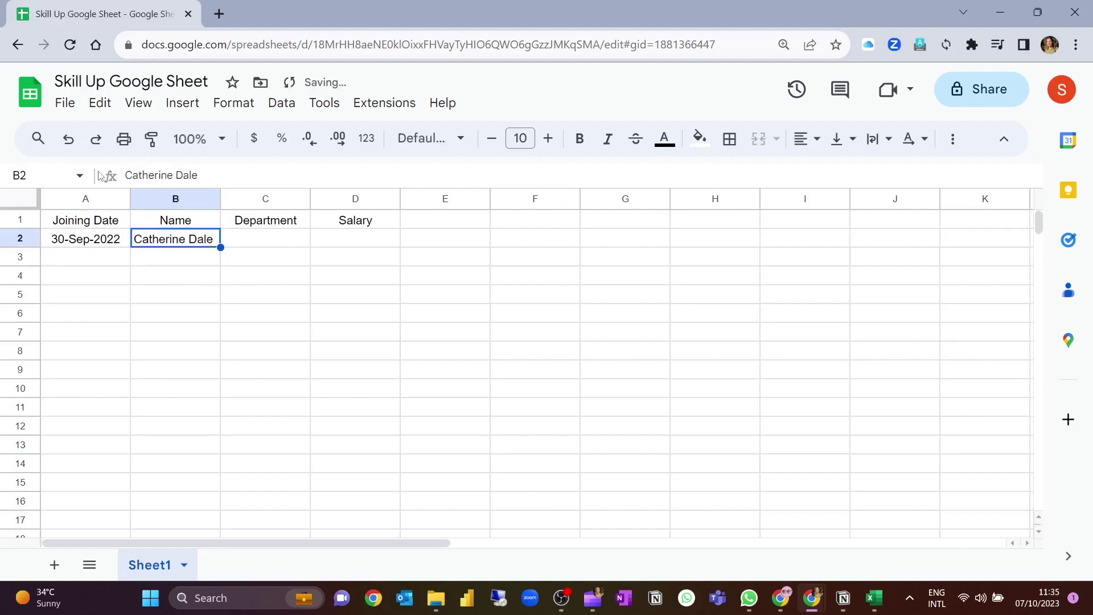
{"action": "key", "text": "Right"}
{"action": "type", "text": "Tr"}
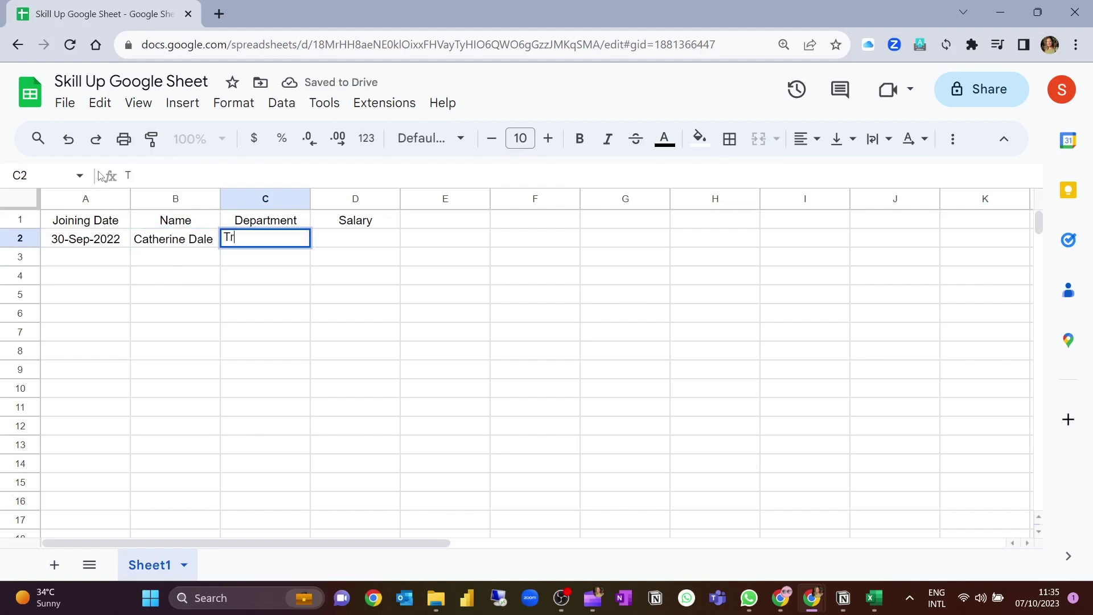
{"action": "key", "text": "Return"}
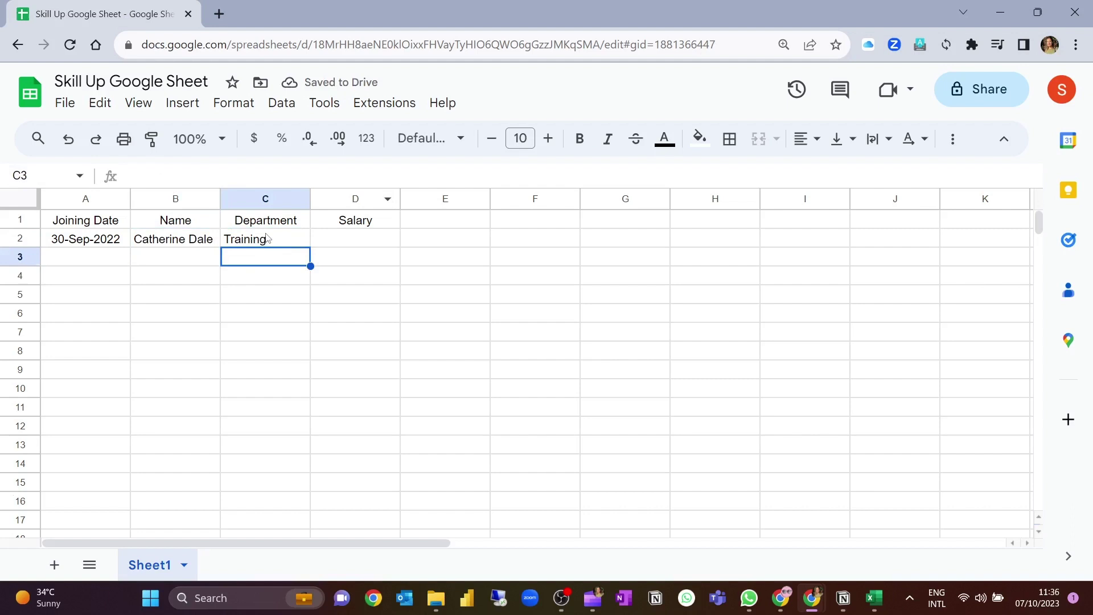
{"action": "left_click_drag", "start_coordinate": [266, 240], "coordinate": [286, 410]}
{"action": "left_click", "coordinate": [285, 297]}
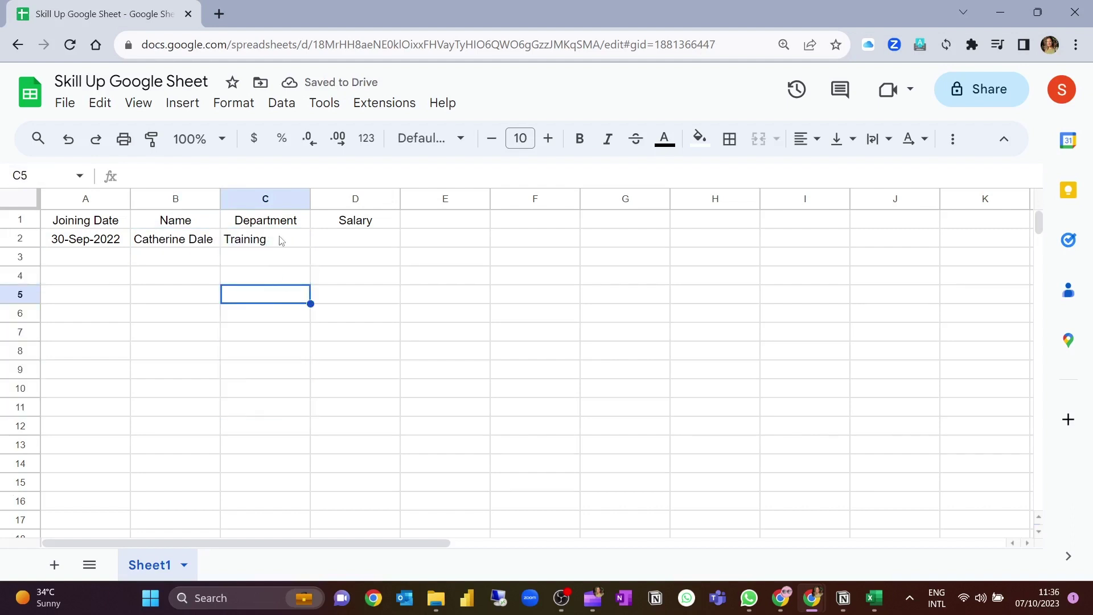
Step: Add a new data validation rule for the Department column C
{"action": "mouse_move", "coordinate": [266, 198]}
{"action": "left_click", "coordinate": [274, 199]}
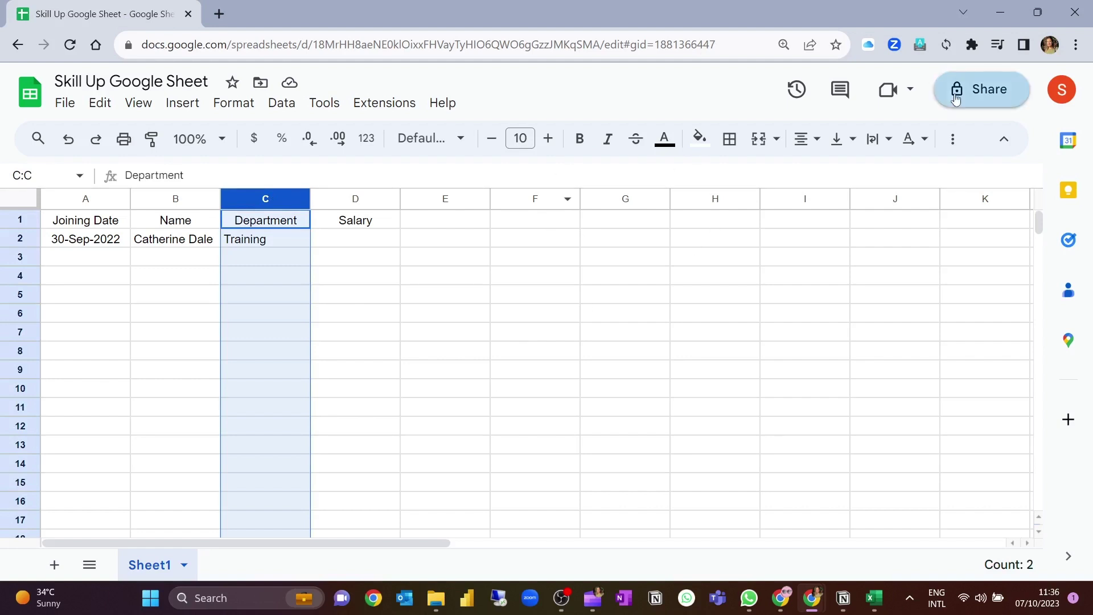
{"action": "left_click", "coordinate": [283, 102]}
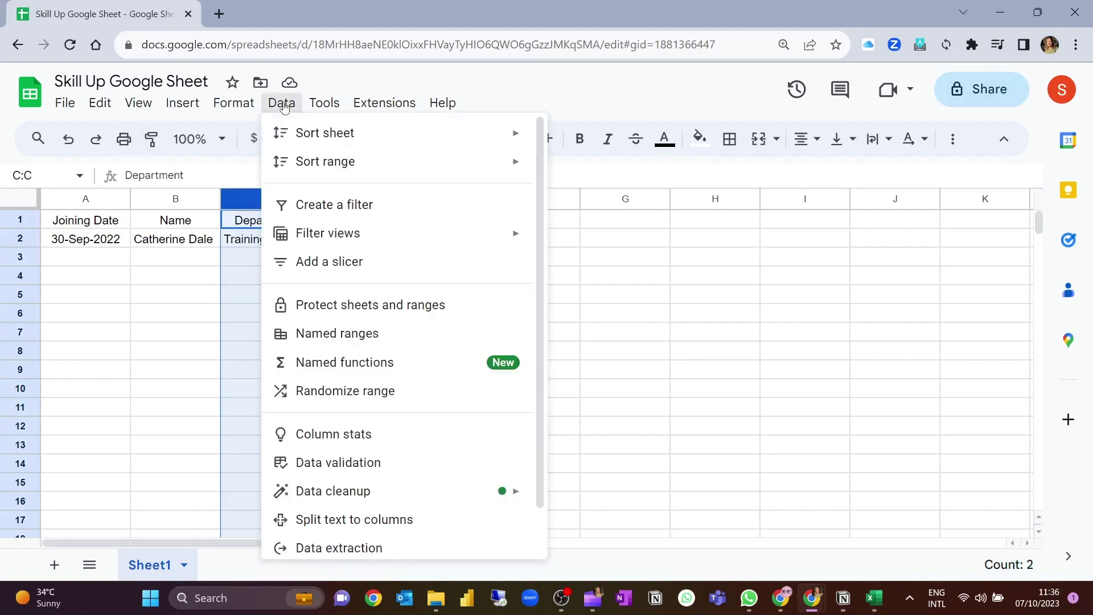
{"action": "left_click", "coordinate": [359, 462]}
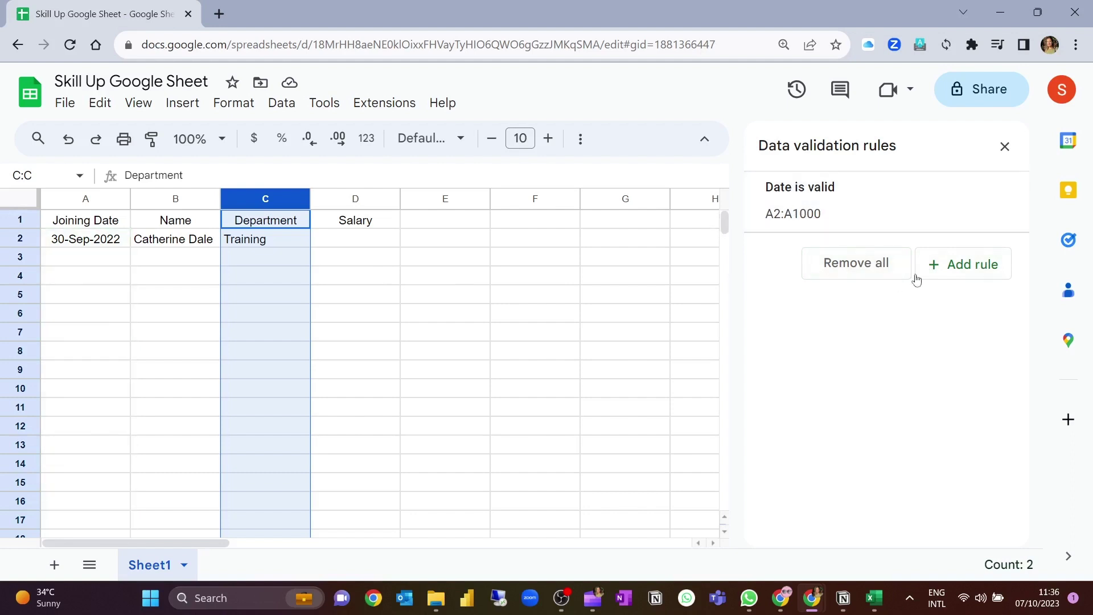
{"action": "left_click", "coordinate": [954, 267]}
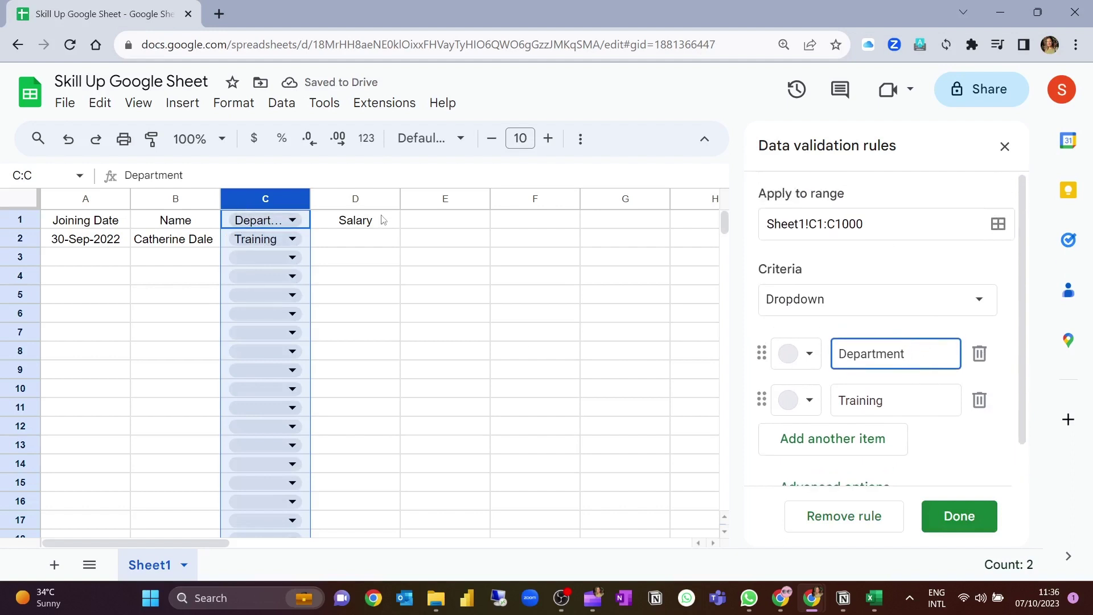
Step: Make it a dropdown of Training (pink), Admin and IT (light green)
{"action": "left_click", "coordinate": [980, 352]}
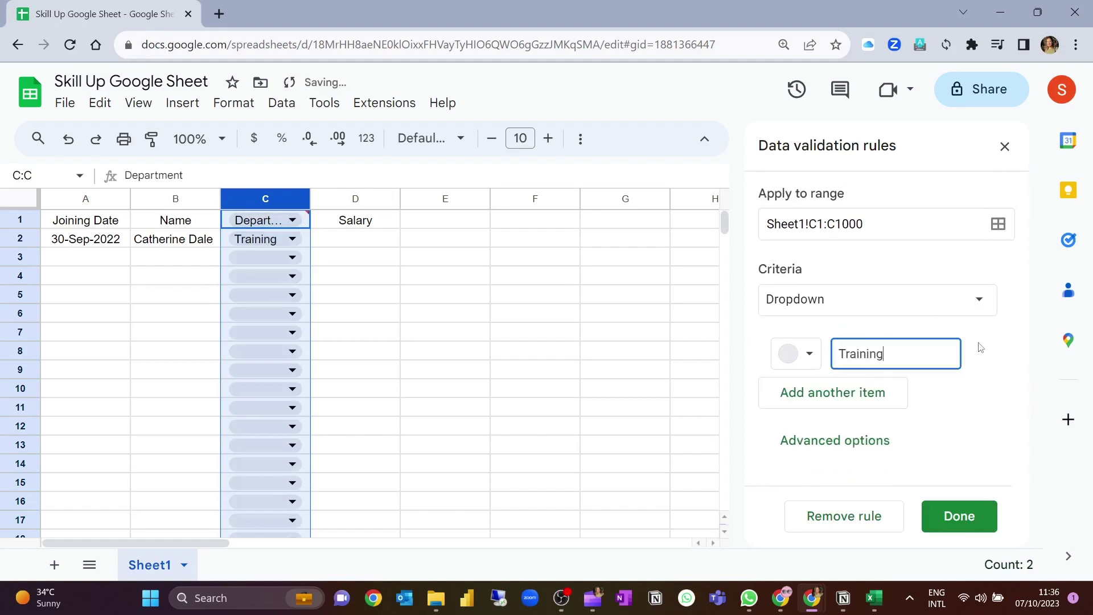
{"action": "left_click", "coordinate": [824, 394]}
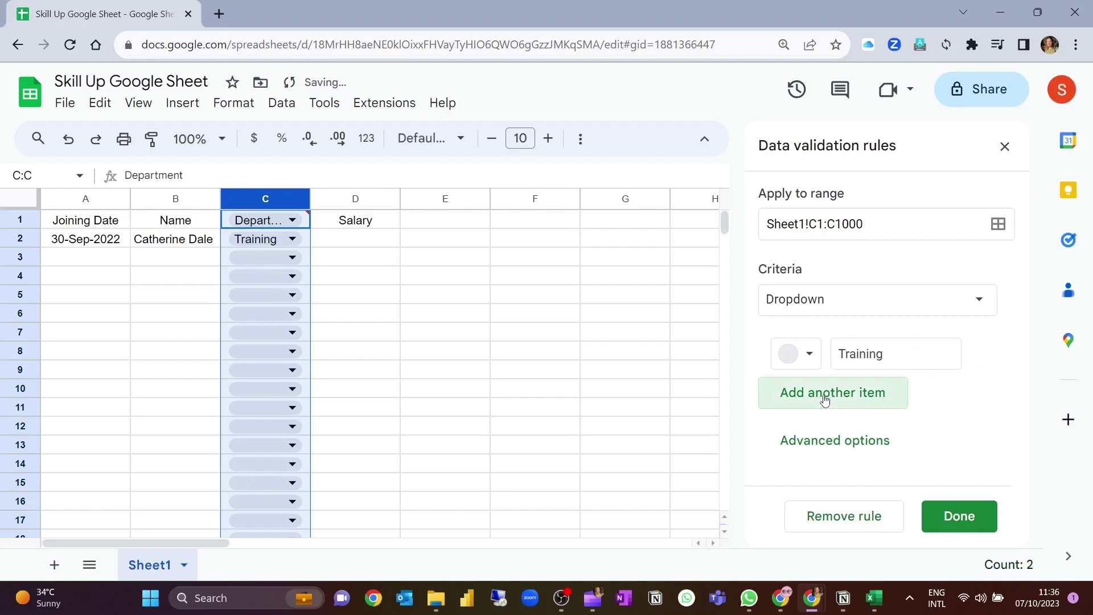
{"action": "left_click", "coordinate": [811, 359]}
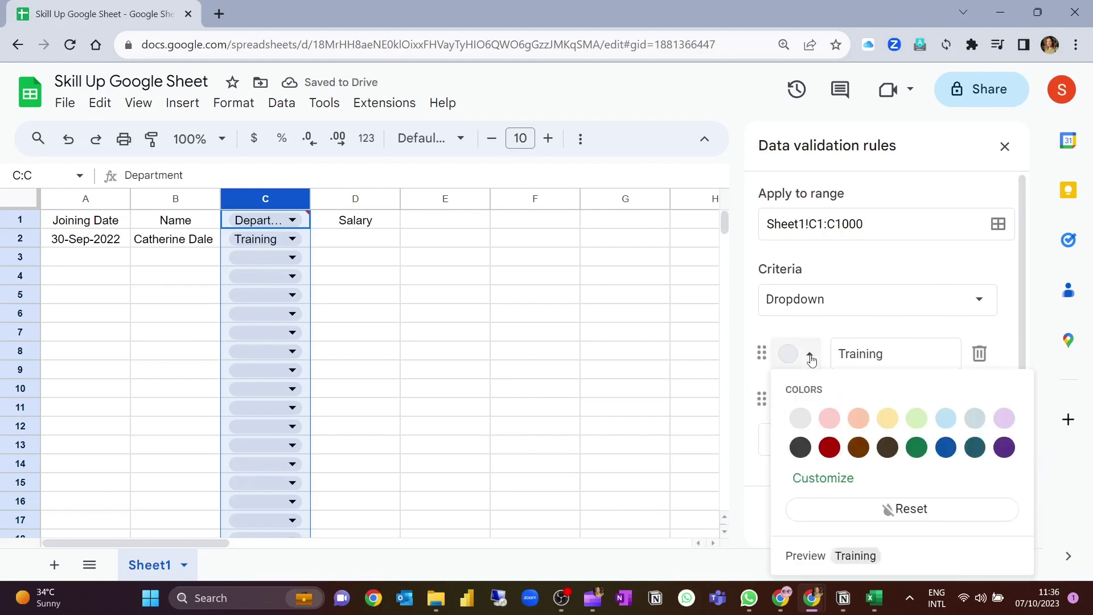
{"action": "left_click", "coordinate": [828, 417]}
{"action": "left_click", "coordinate": [873, 398]}
{"action": "type", "text": "Adm"}
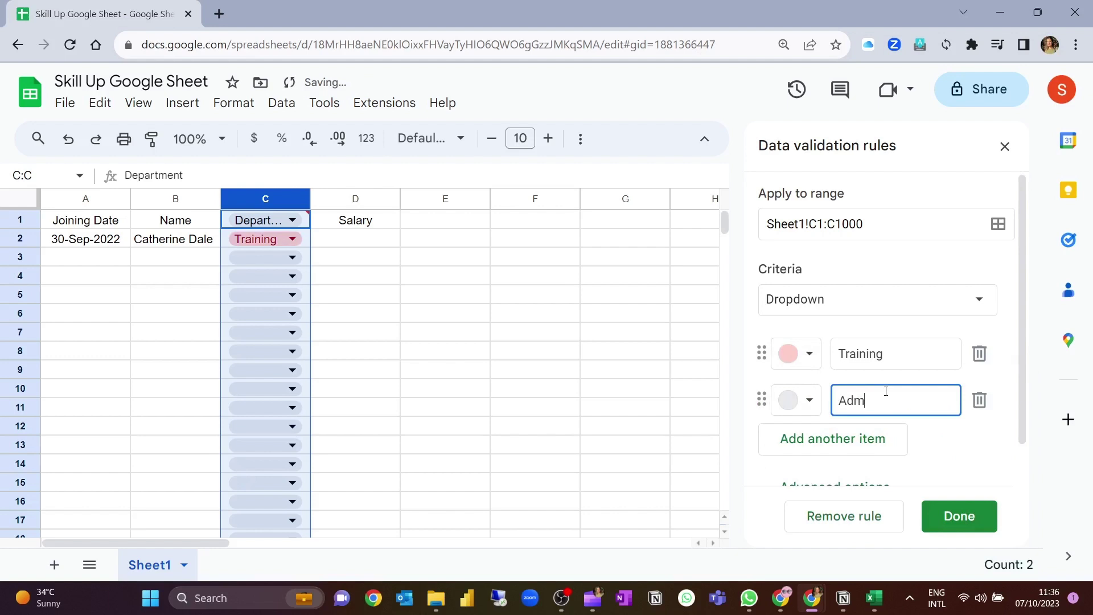
{"action": "type", "text": "in"}
{"action": "left_click", "coordinate": [823, 448]}
{"action": "type", "text": "IT"}
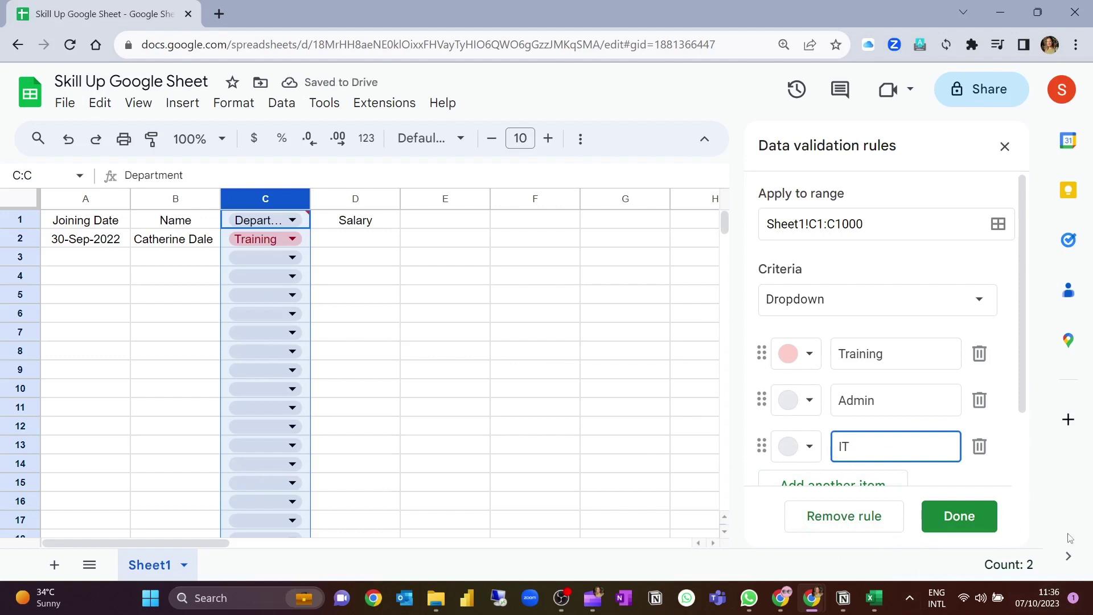
{"action": "left_click", "coordinate": [809, 453]}
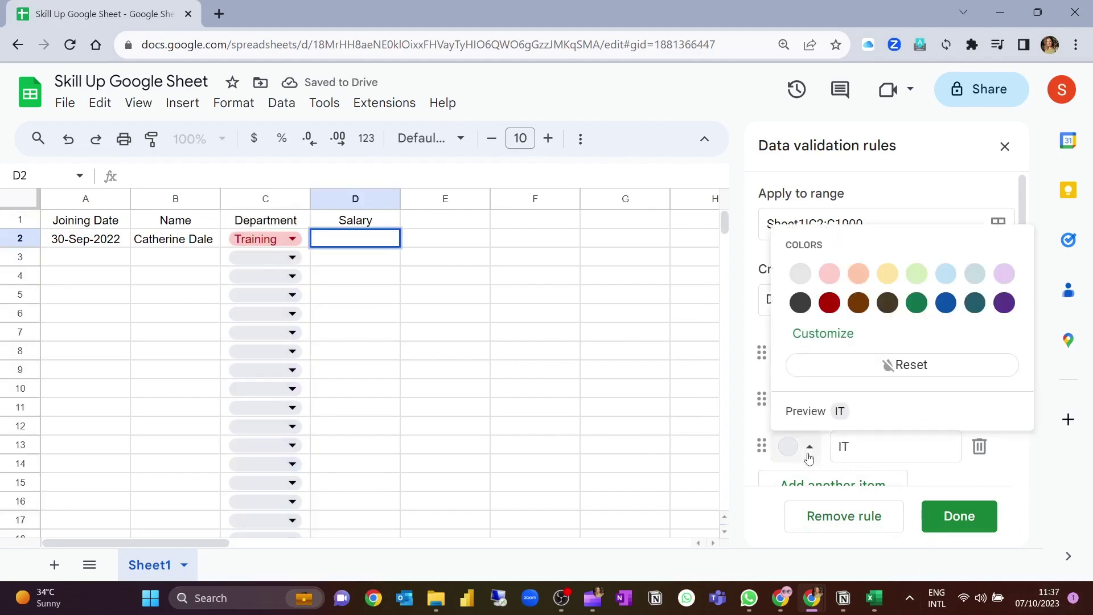
{"action": "left_click", "coordinate": [916, 273]}
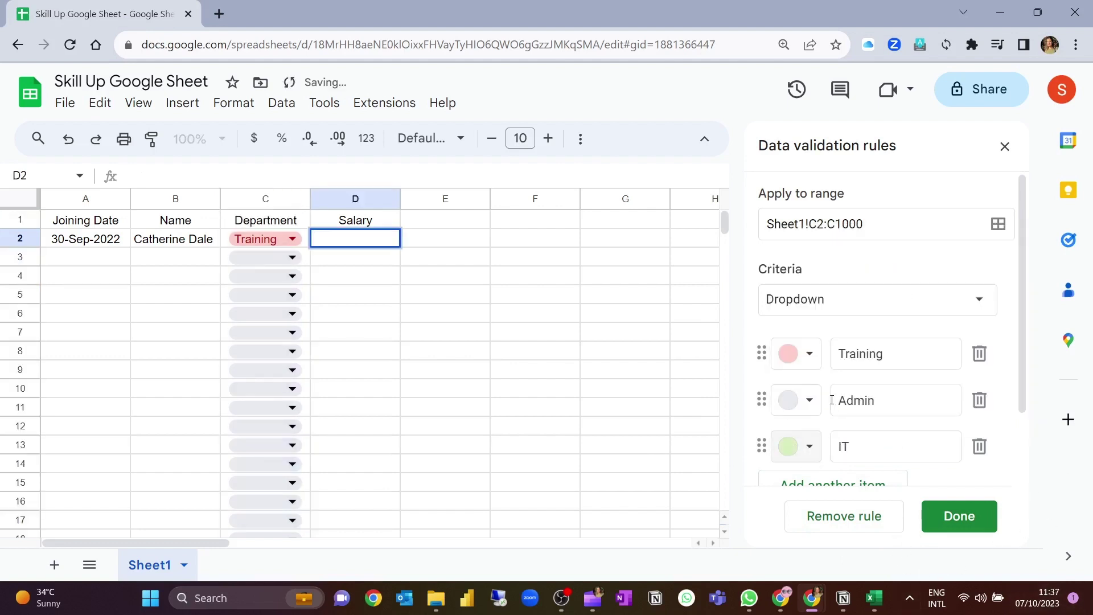
{"action": "left_click", "coordinate": [954, 516]}
Step: Set departments via dropdown: C4 IT, C5 Admin, C9 Training
{"action": "left_click", "coordinate": [265, 275]}
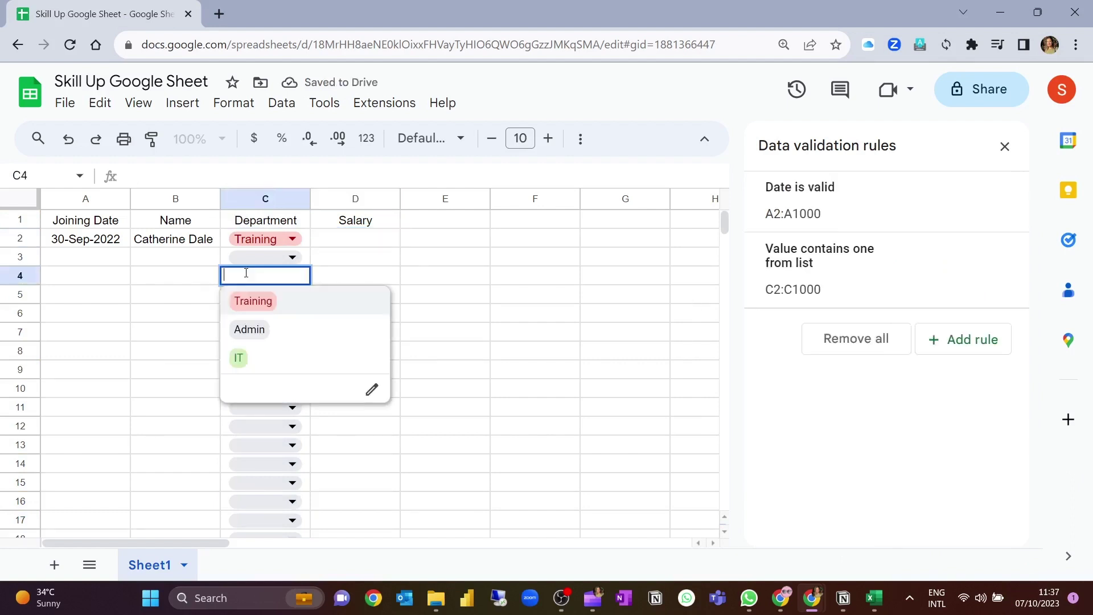
{"action": "left_click", "coordinate": [240, 358]}
{"action": "left_click", "coordinate": [264, 294]}
{"action": "left_click", "coordinate": [259, 354]}
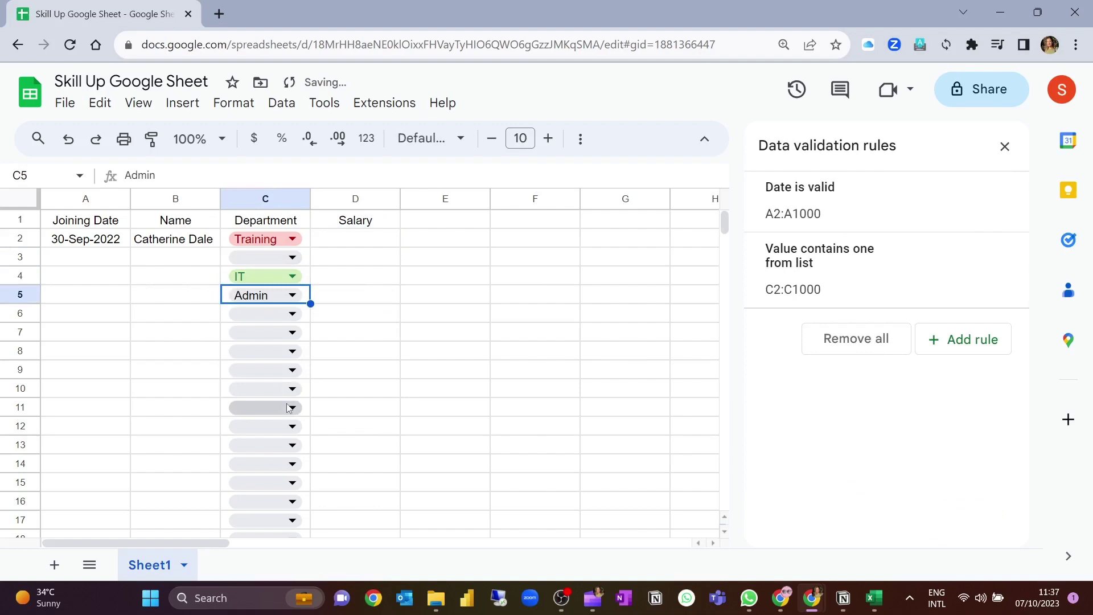
{"action": "left_click", "coordinate": [253, 394]}
{"action": "type", "text": "KPIs"}
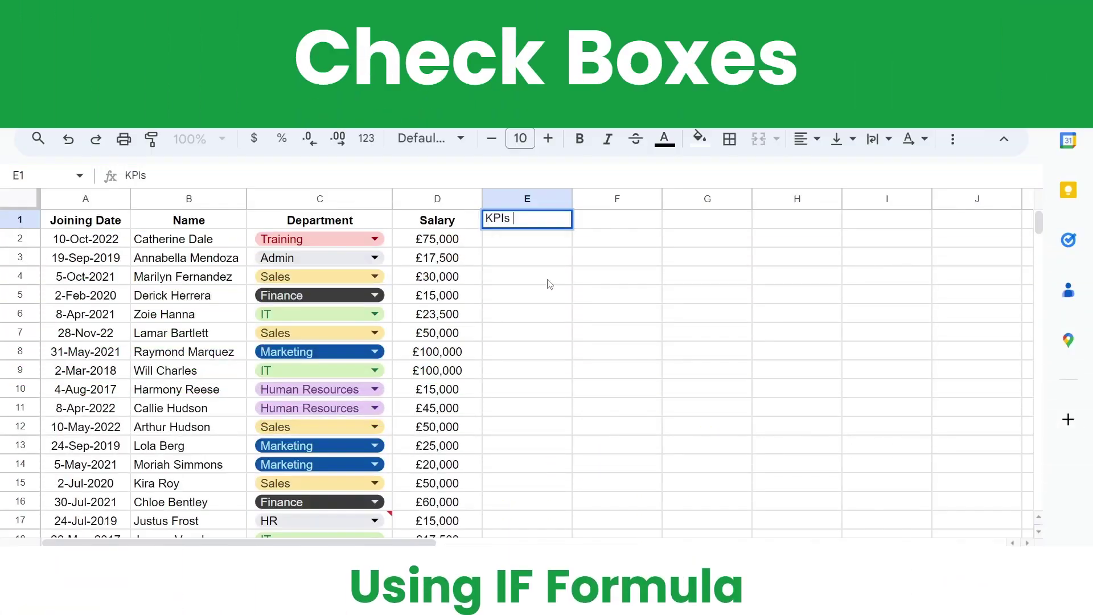
Step: Confirm the KPIs heading in E1 and insert a checkbox in E2
{"action": "key", "text": "Up"}
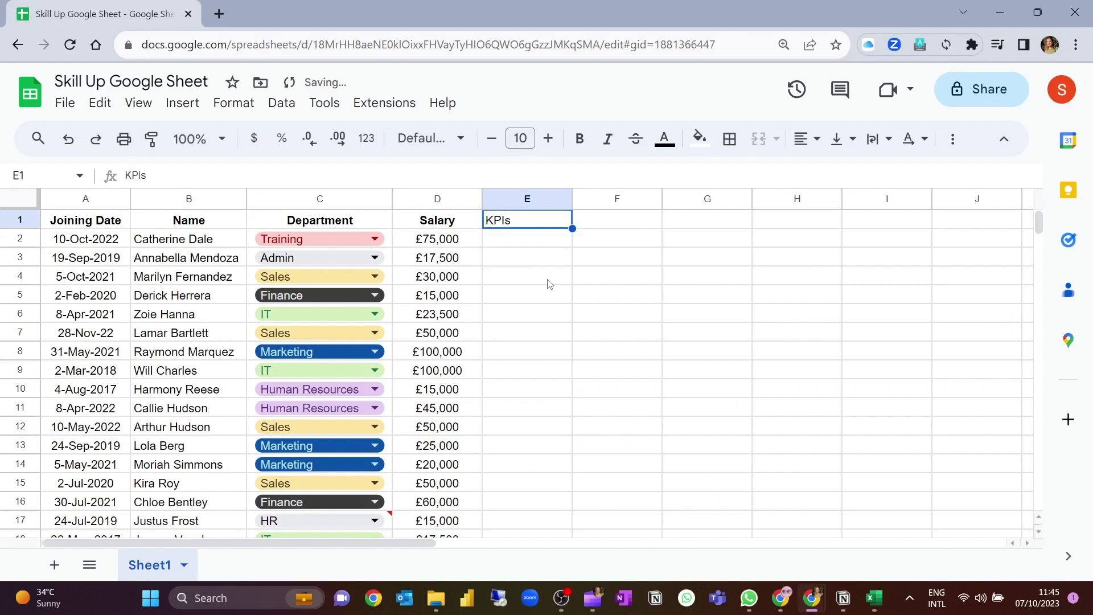
{"action": "key", "text": "Down"}
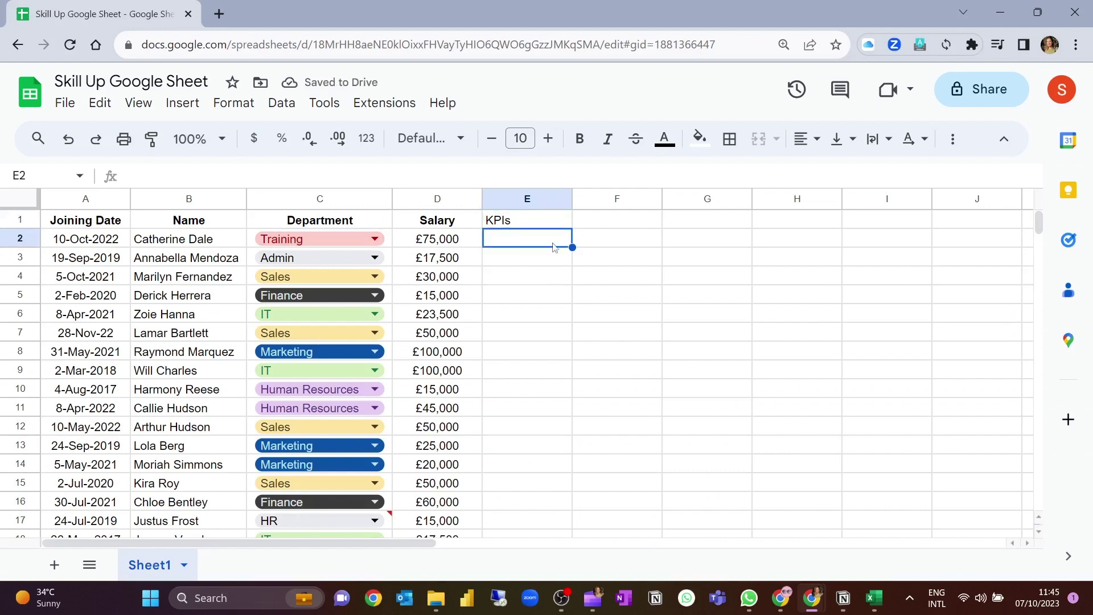
{"action": "left_click", "coordinate": [176, 103]}
{"action": "left_click", "coordinate": [240, 381]}
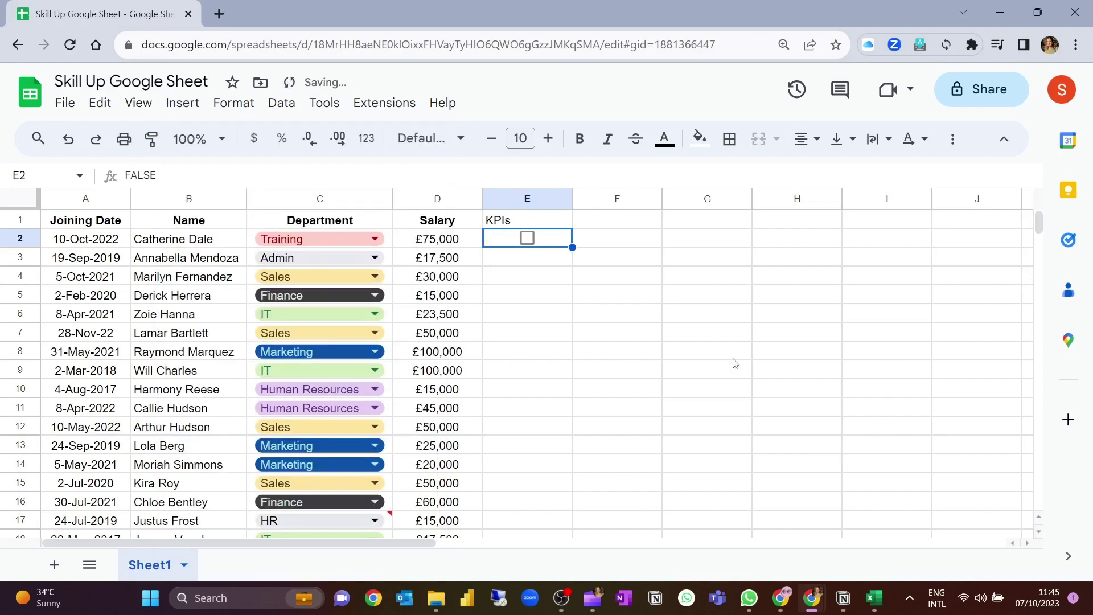
Step: Tick the E2 checkbox so it shows TRUE
{"action": "left_click", "coordinate": [529, 239]}
{"action": "left_click", "coordinate": [529, 241]}
{"action": "left_click", "coordinate": [529, 242]}
{"action": "left_click", "coordinate": [649, 237]}
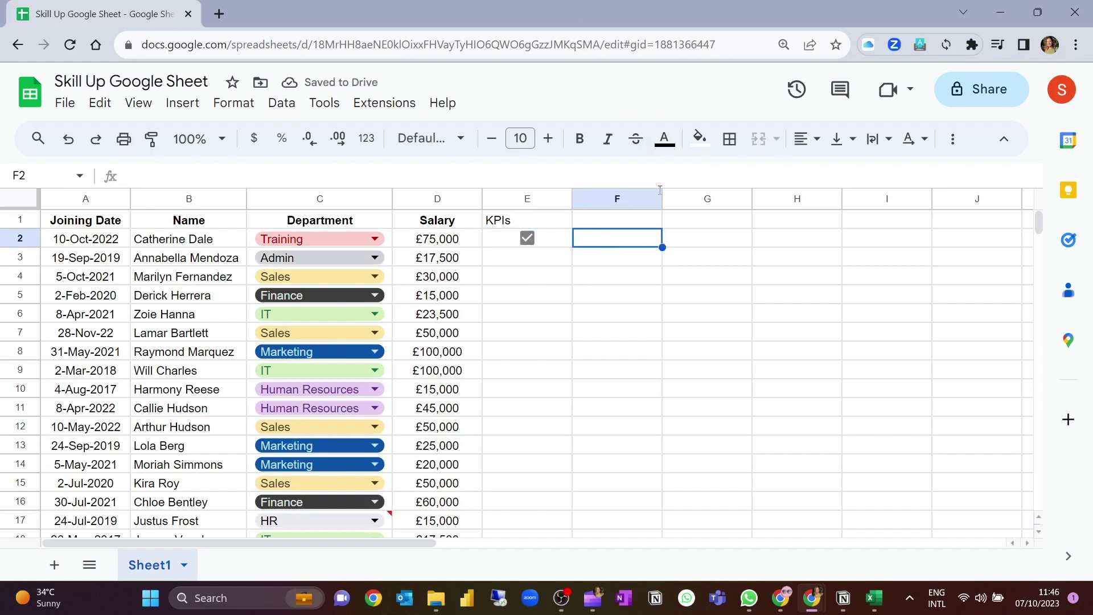
Step: Head F1 'Bonus -10%' and enter =IF(E2=TRUE,10%*D2,"No Bonus") in F2
{"action": "left_click", "coordinate": [639, 225]}
{"action": "type", "text": "Bon"}
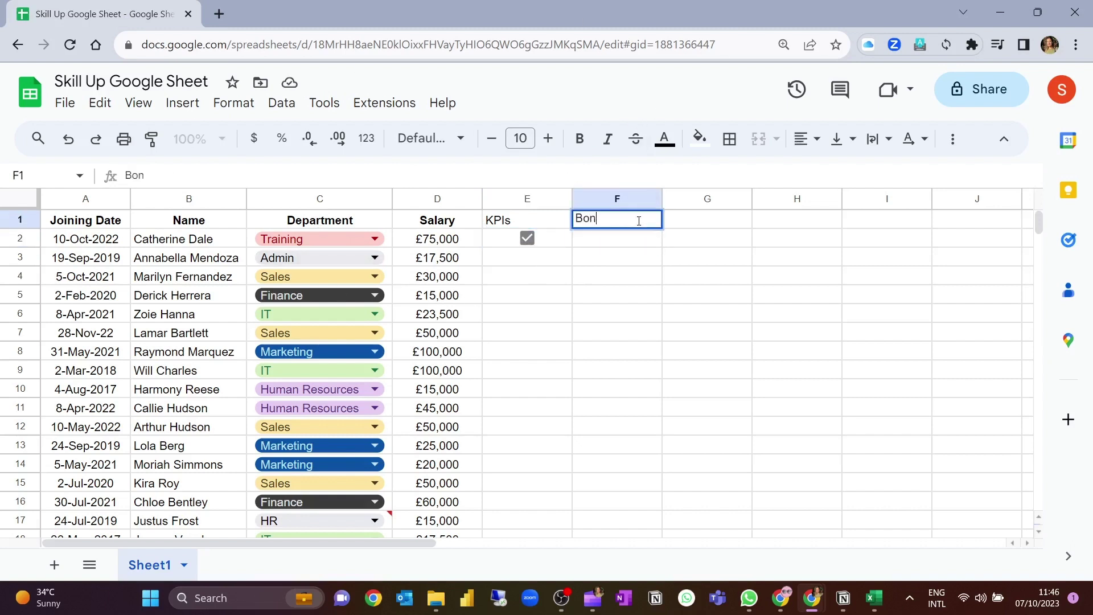
{"action": "type", "text": "us -10"}
{"action": "type", "text": "%"}
{"action": "key", "text": "Return"}
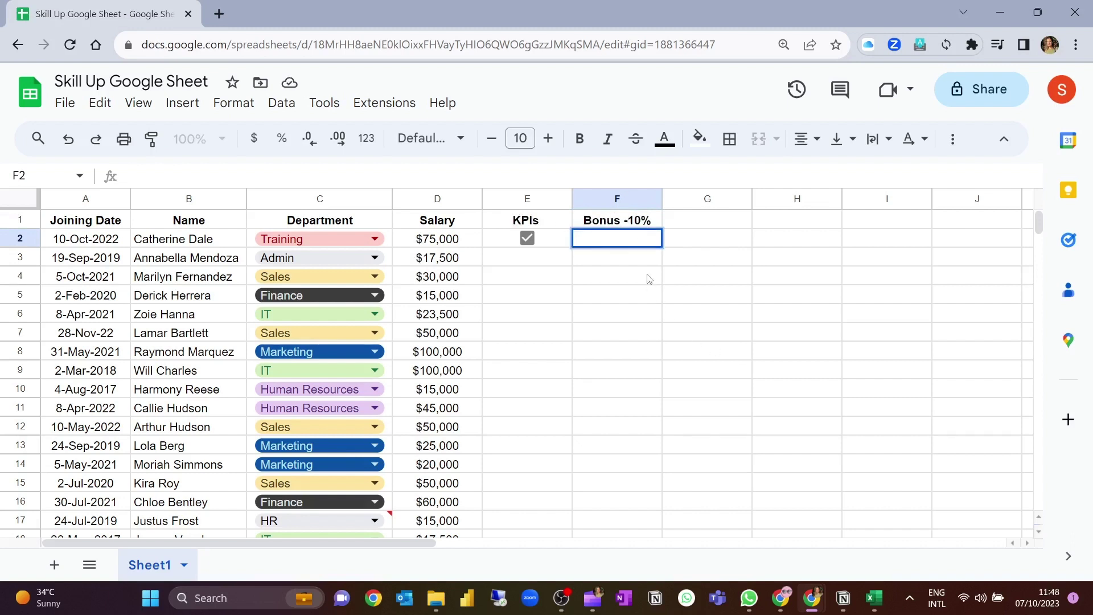
{"action": "type", "text": "=if"}
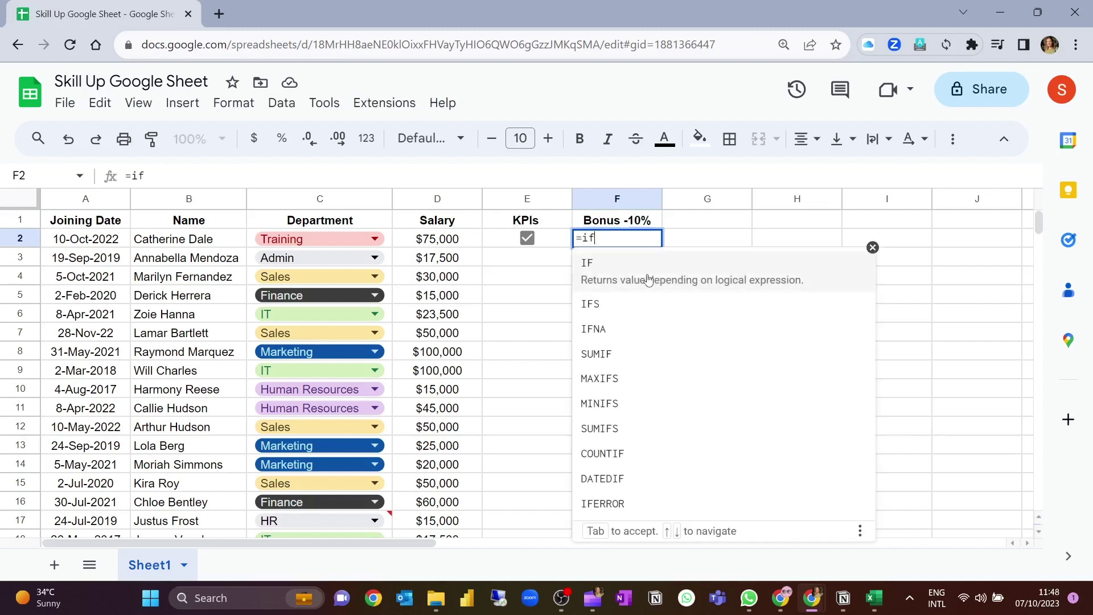
{"action": "type", "text": "("}
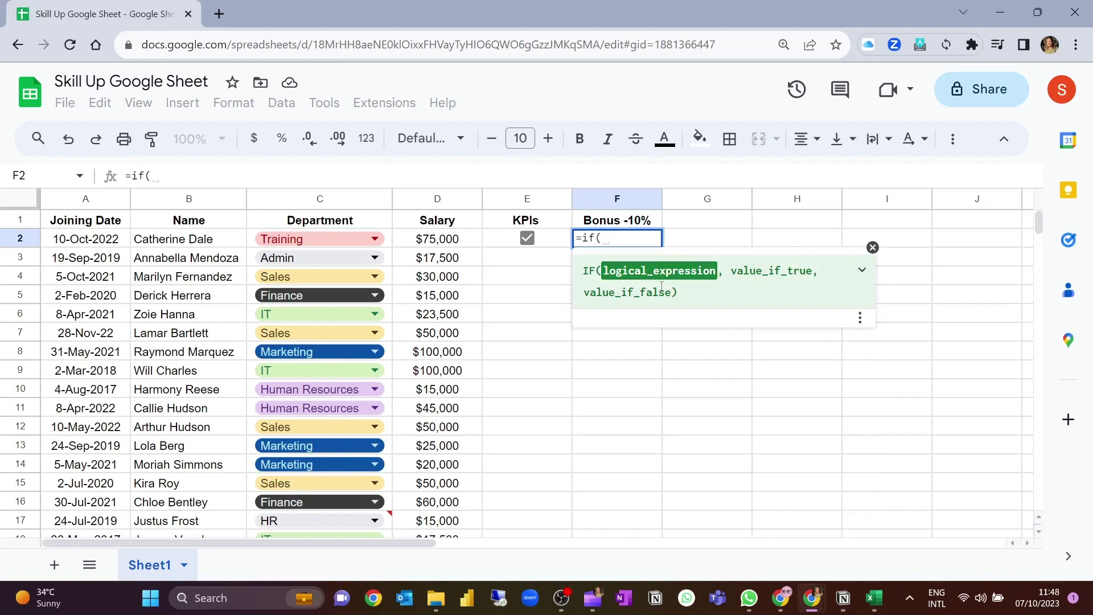
{"action": "left_click", "coordinate": [562, 246]}
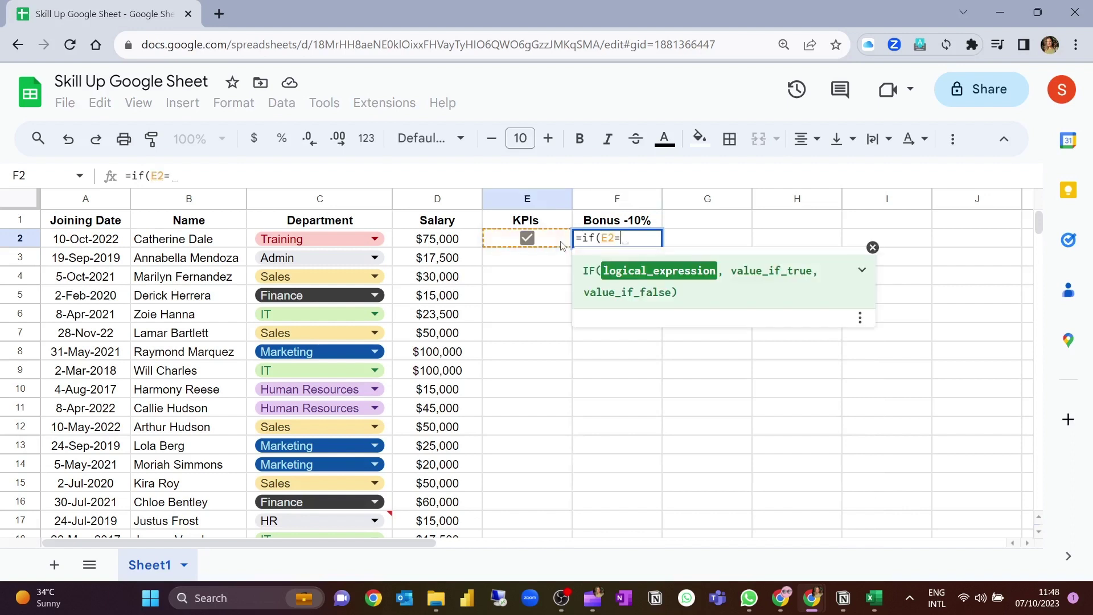
{"action": "type", "text": "=TRUE,"}
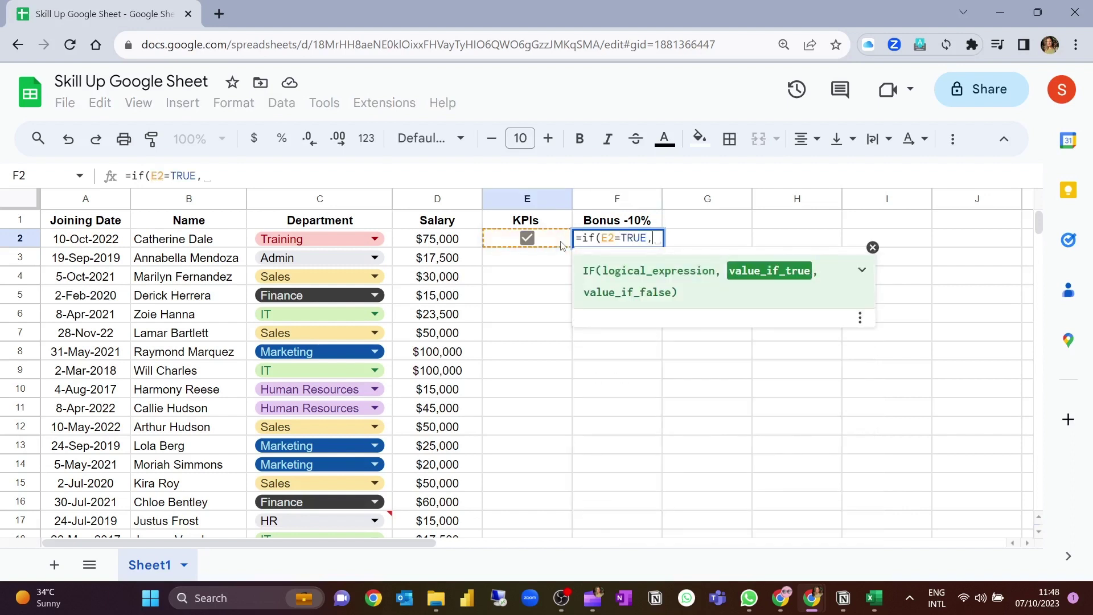
{"action": "type", "text": "10%"}
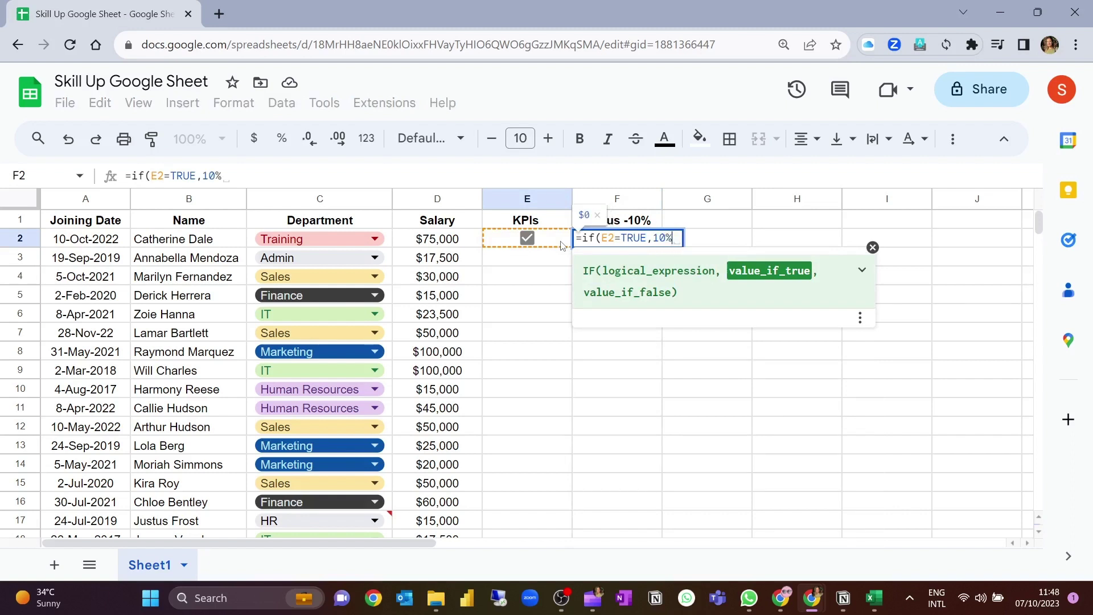
{"action": "type", "text": "*"}
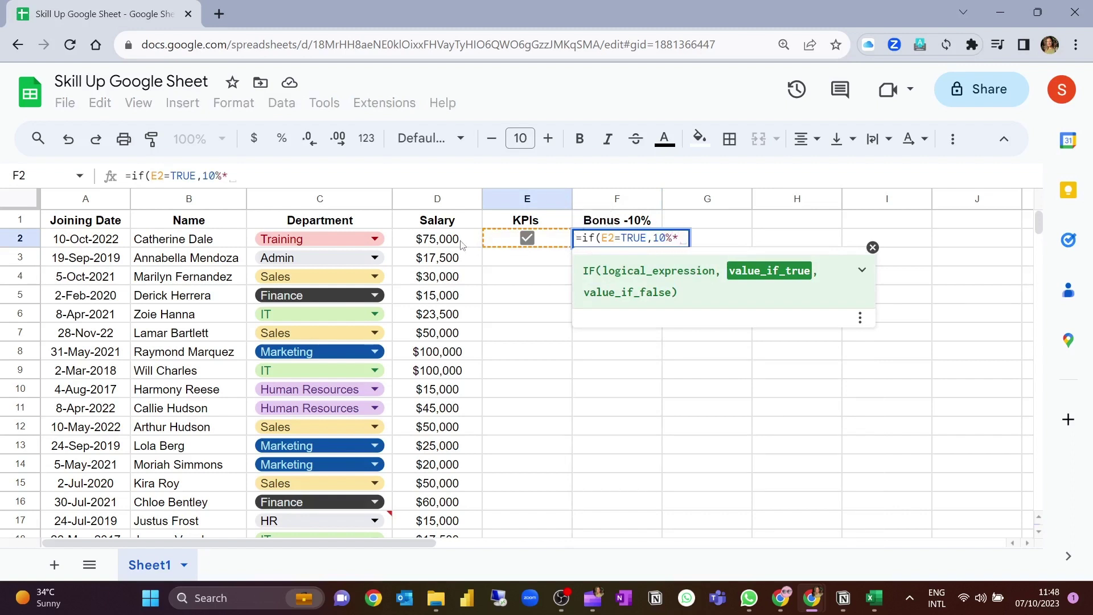
{"action": "left_click", "coordinate": [461, 246]}
{"action": "type", "text": ","}
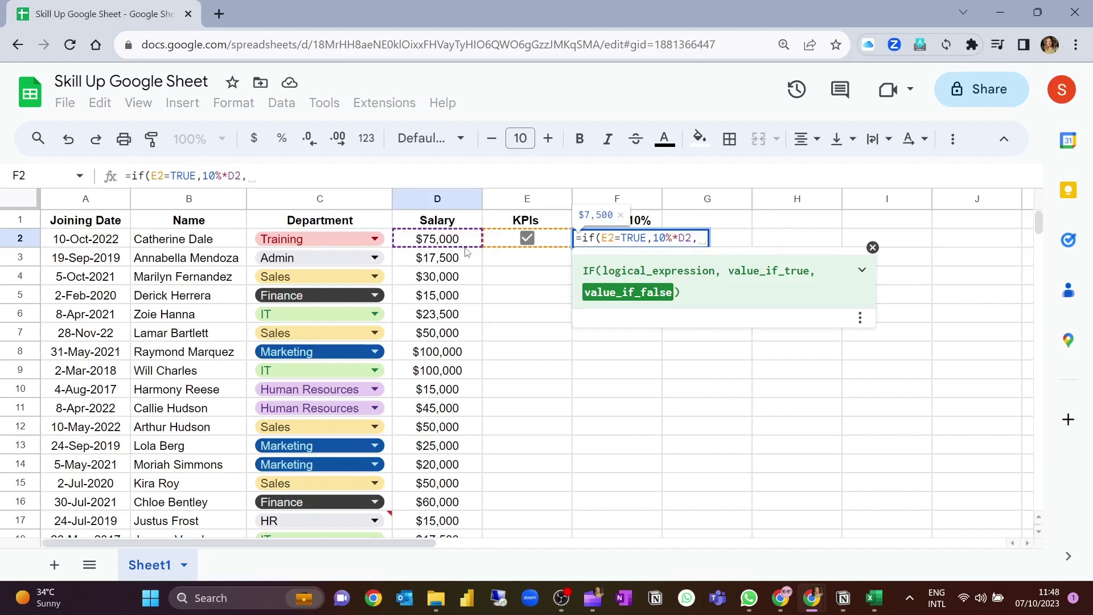
{"action": "type", "text": "\"No Bo"}
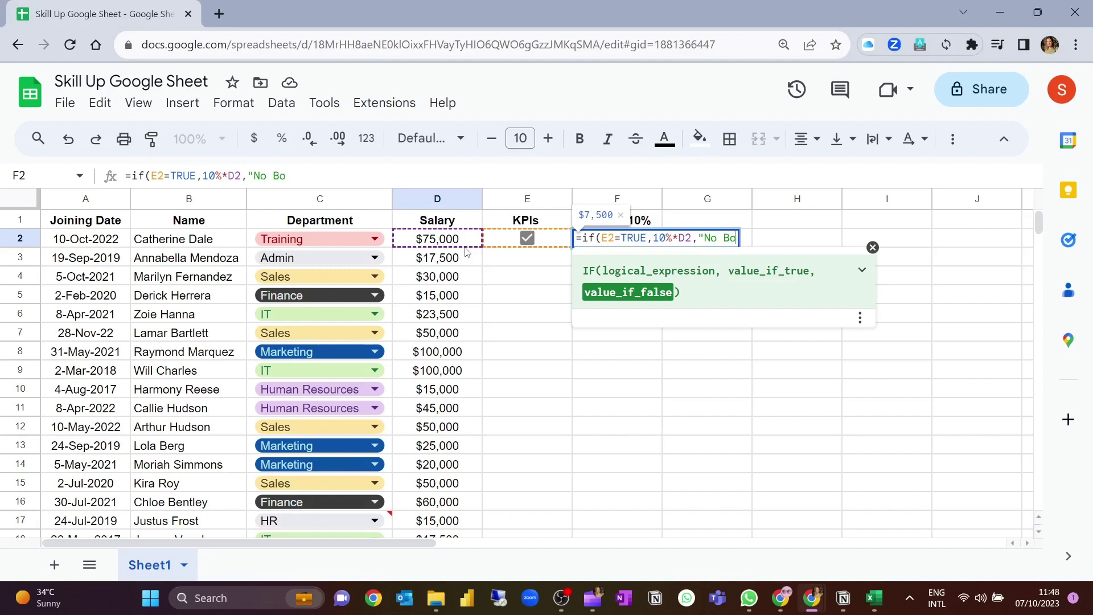
{"action": "type", "text": "nus\")"}
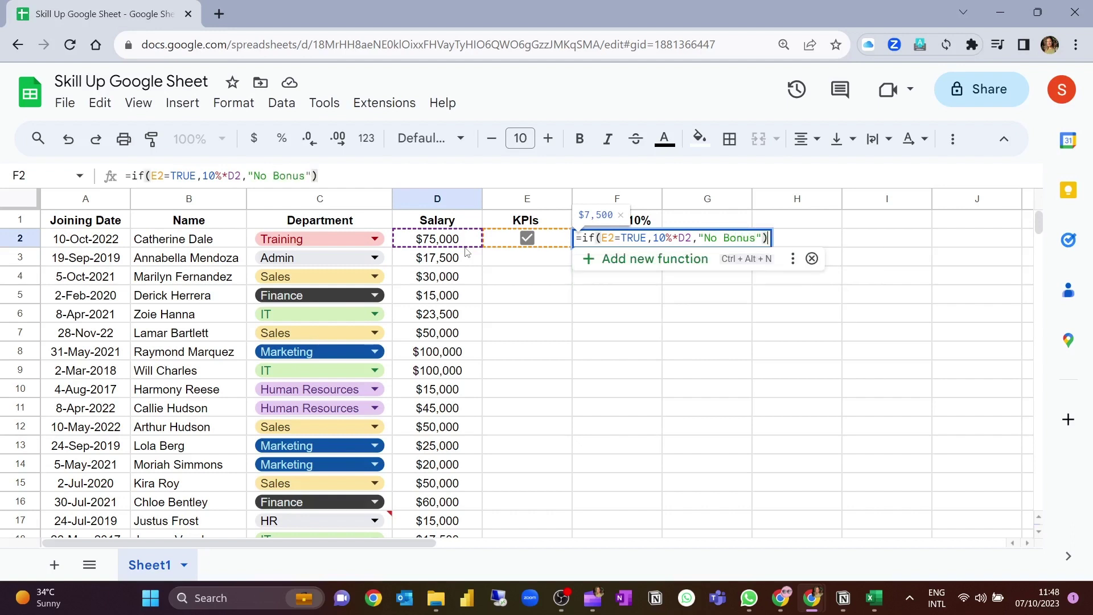
{"action": "key", "text": "Return"}
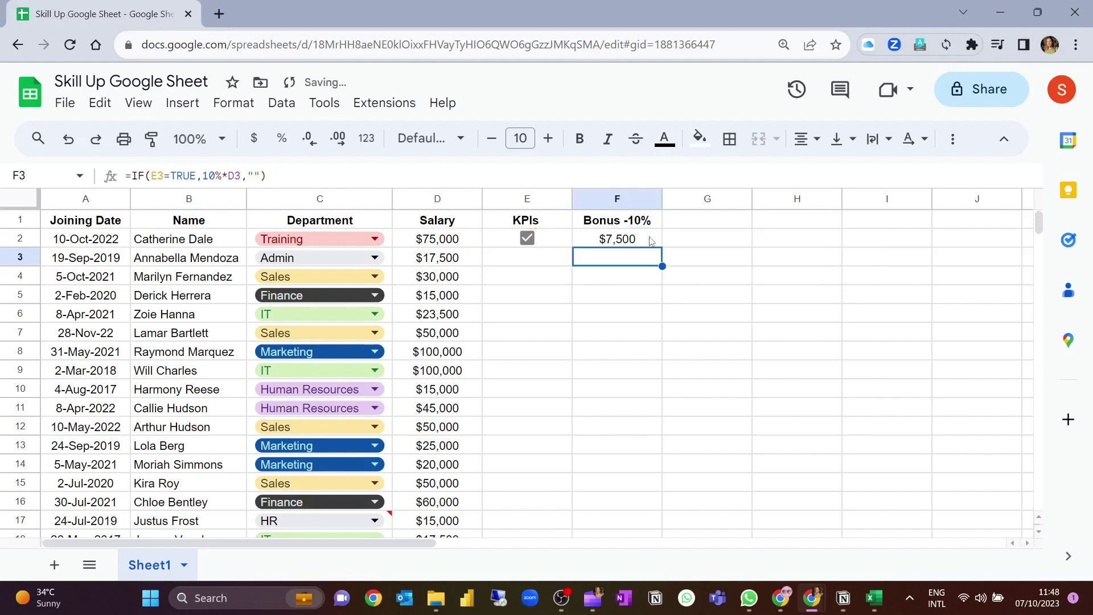
Step: Fill the F2 bonus formula and E2 checkbox down to row 17
{"action": "left_click", "coordinate": [650, 241]}
{"action": "left_click_drag", "start_coordinate": [662, 247], "coordinate": [654, 535]}
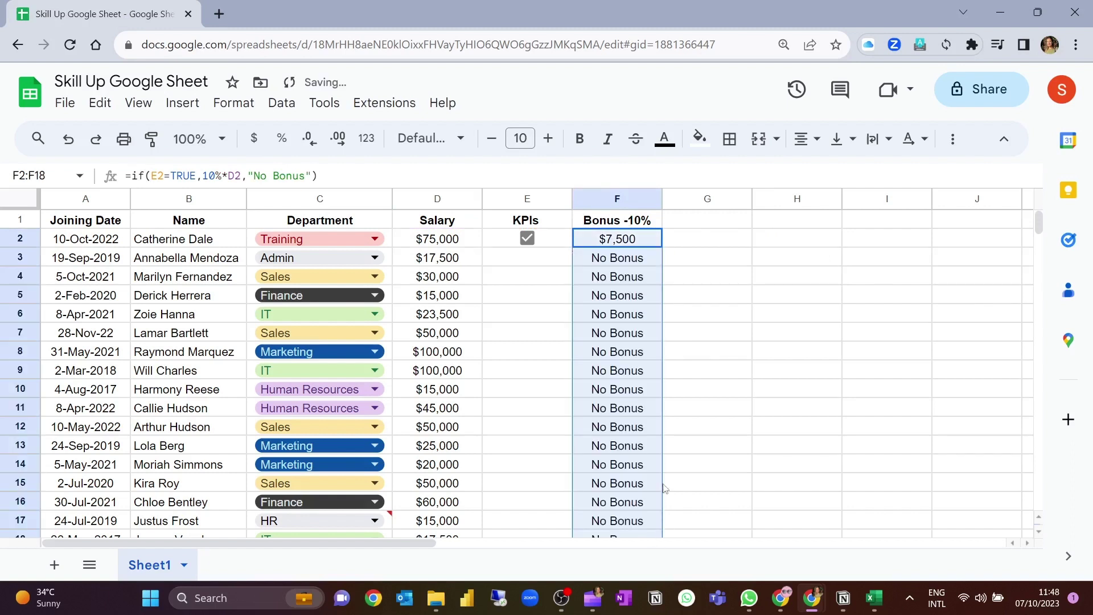
{"action": "left_click", "coordinate": [569, 247]}
{"action": "left_click_drag", "start_coordinate": [572, 247], "coordinate": [547, 528]}
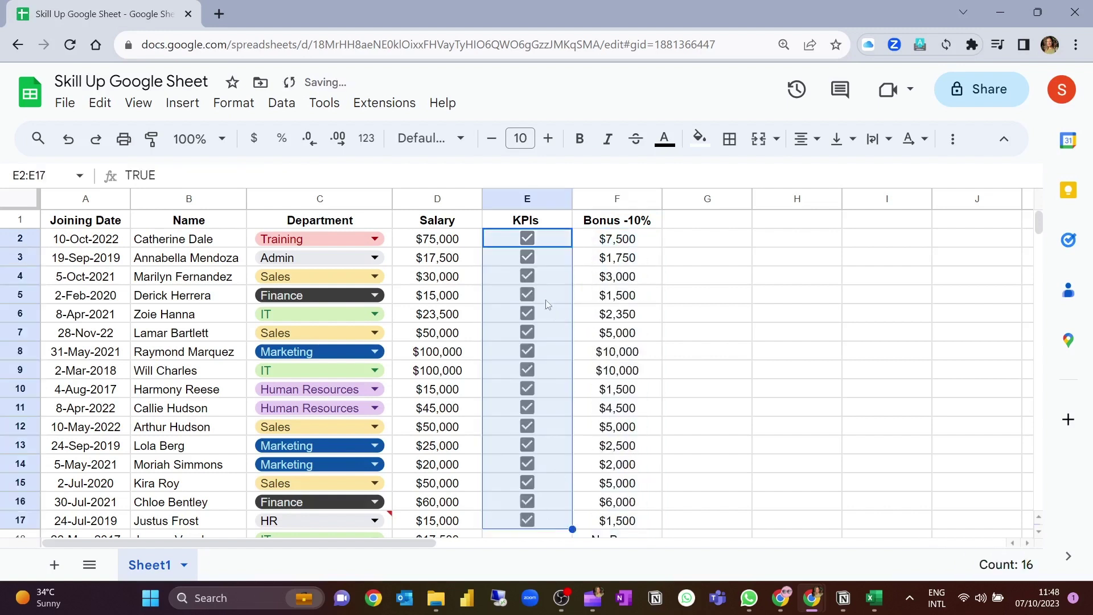
Step: Untick the KPIs boxes for rows 3, 5, 9, 14 and 16
{"action": "left_click", "coordinate": [527, 294]}
{"action": "left_click", "coordinate": [527, 257]}
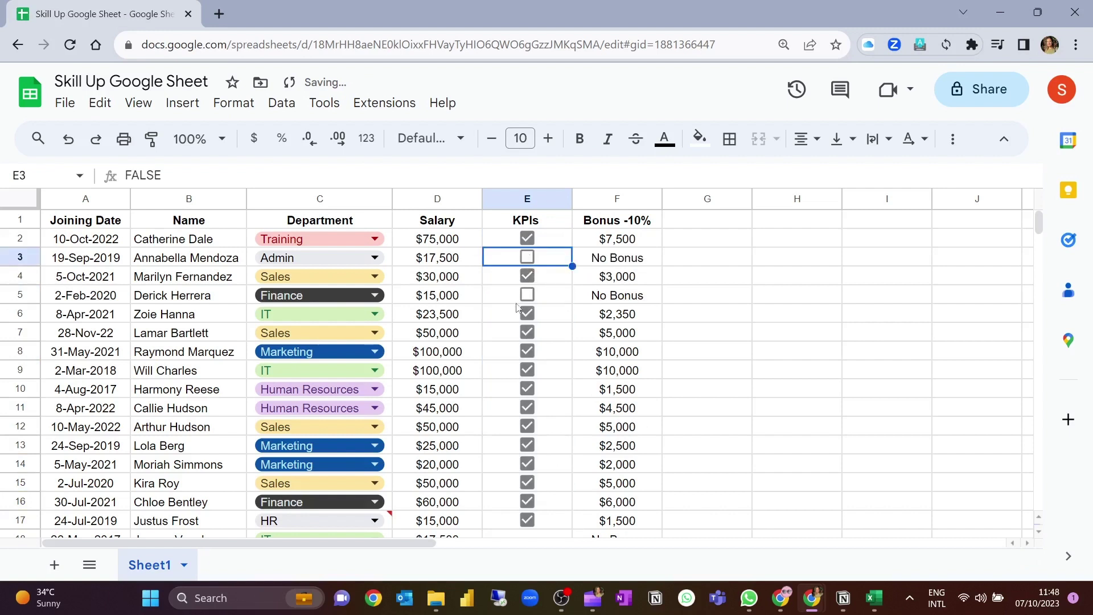
{"action": "left_click", "coordinate": [527, 370]}
{"action": "left_click", "coordinate": [525, 434]}
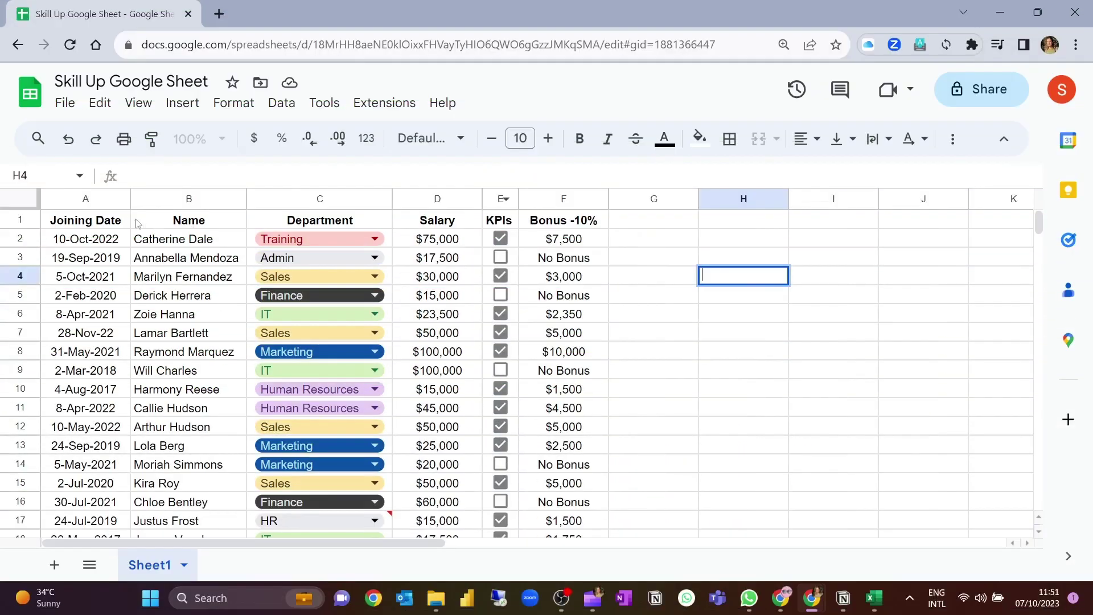
Step: Insert a chart from the employee table A1:F21
{"action": "left_click_drag", "start_coordinate": [86, 220], "coordinate": [584, 547]}
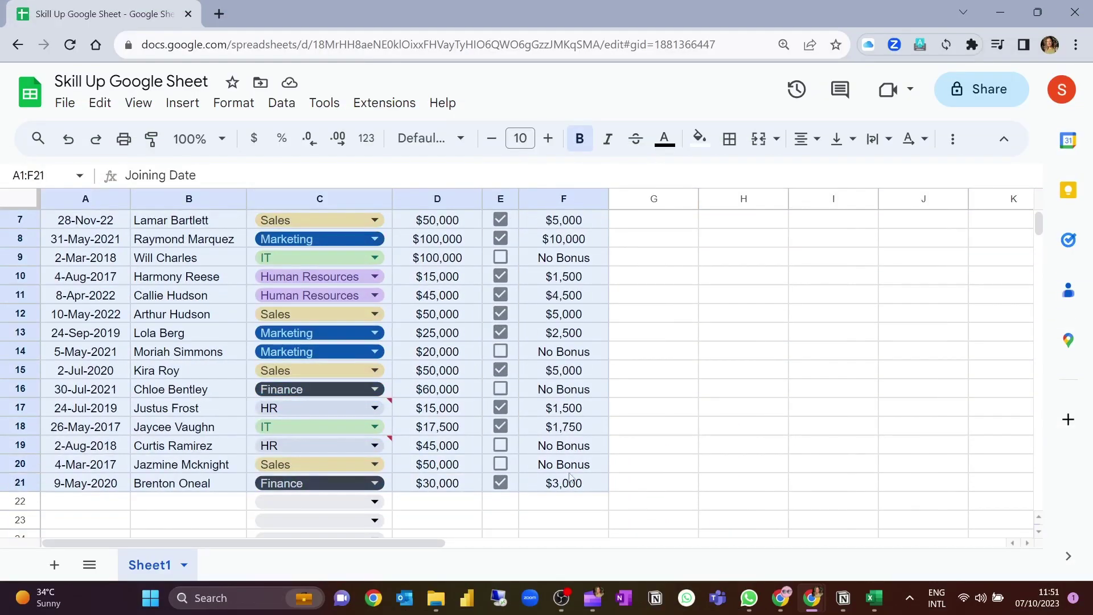
{"action": "scroll", "coordinate": [375, 237], "scroll_direction": "up", "scroll_amount": 2}
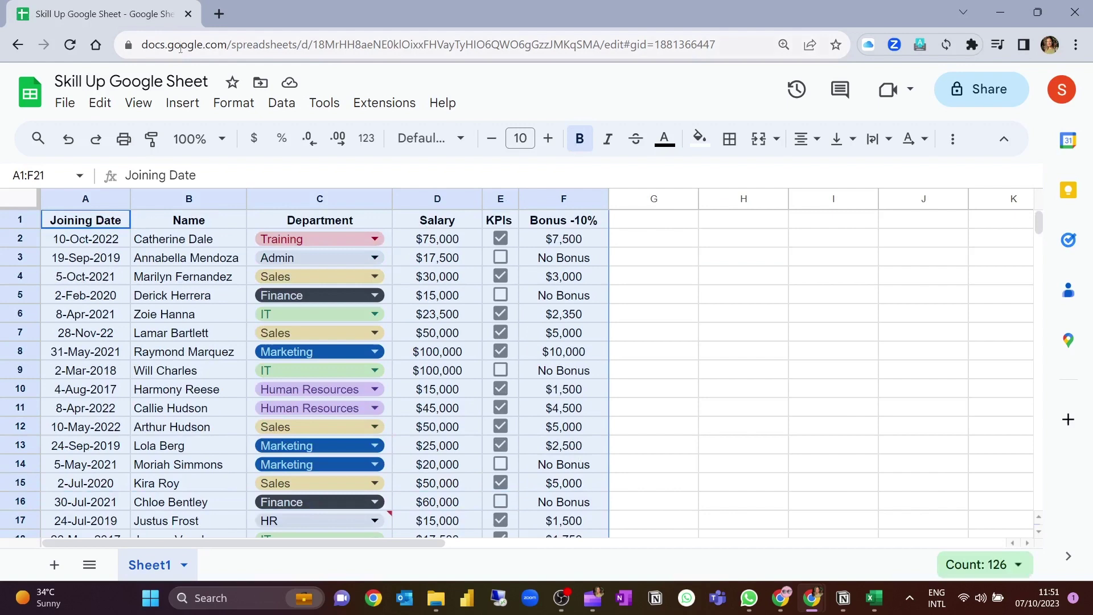
{"action": "left_click", "coordinate": [181, 102]}
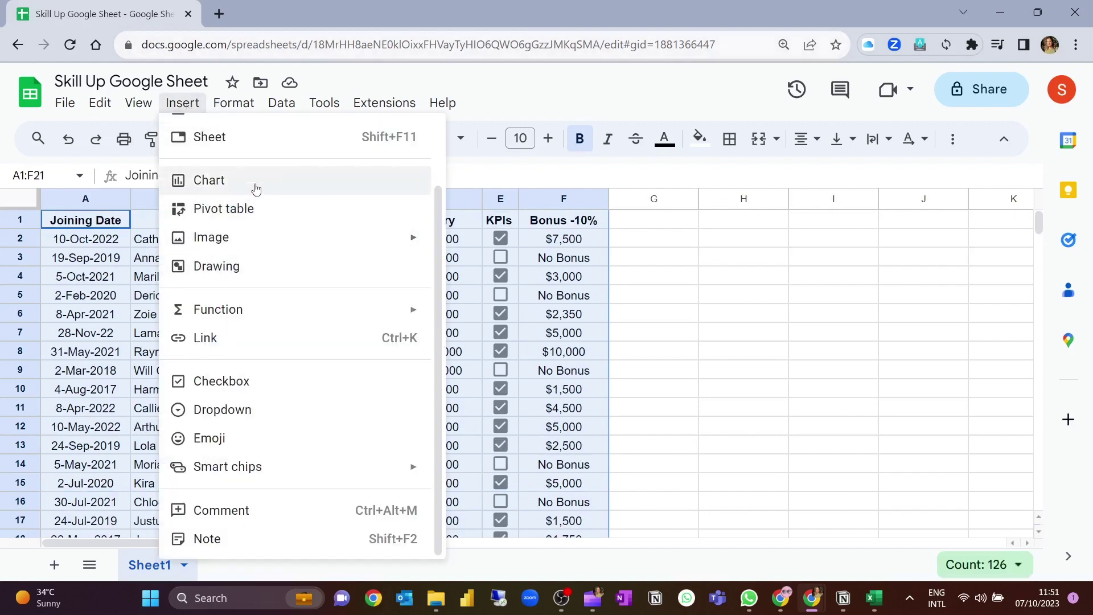
{"action": "left_click", "coordinate": [209, 181]}
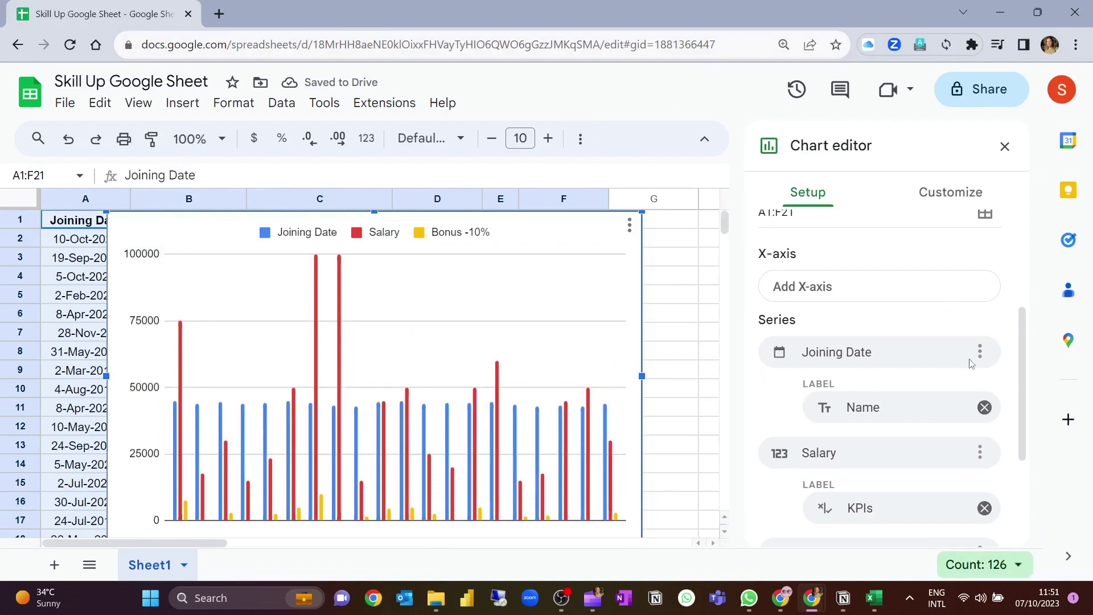
Step: Label the chart by Department, remove Salary and Joining Date series, and sum bonuses
{"action": "left_click", "coordinate": [984, 407]}
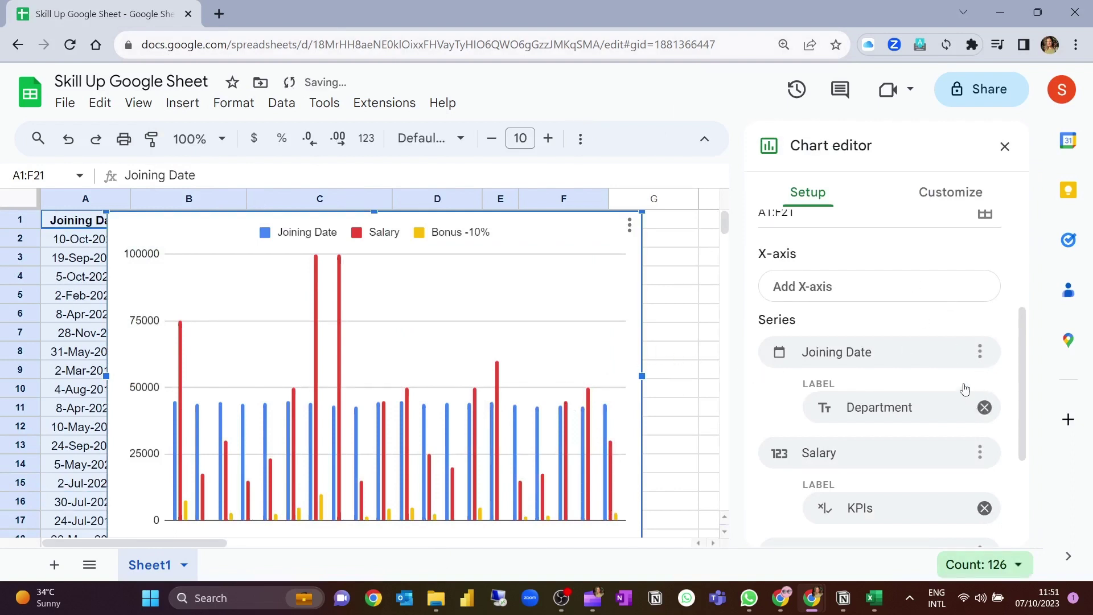
{"action": "scroll", "coordinate": [930, 390], "scroll_direction": "down", "scroll_amount": 2}
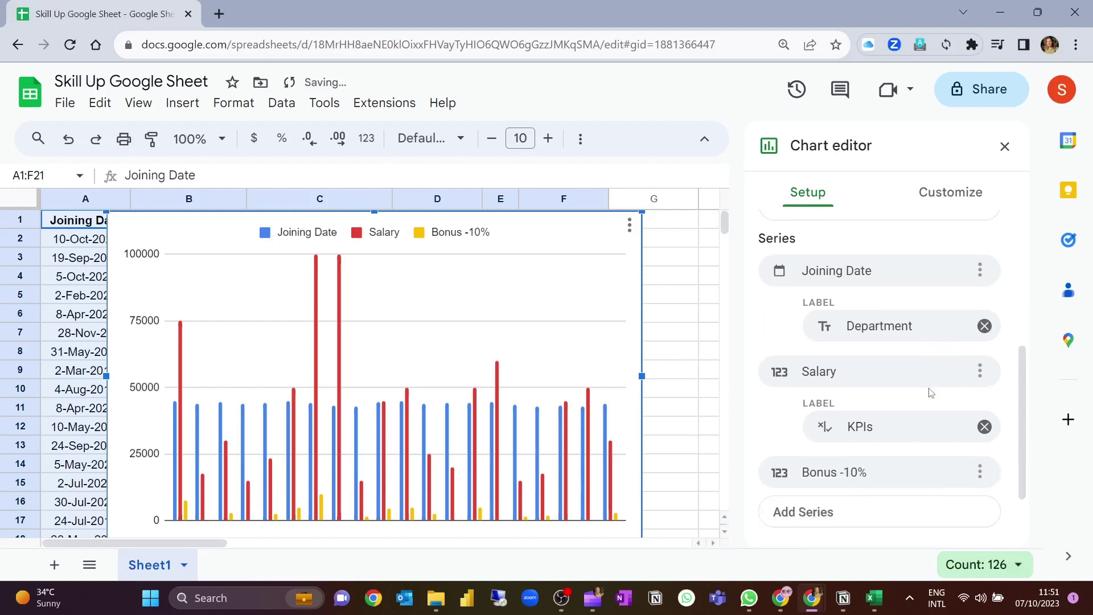
{"action": "left_click", "coordinate": [979, 371]}
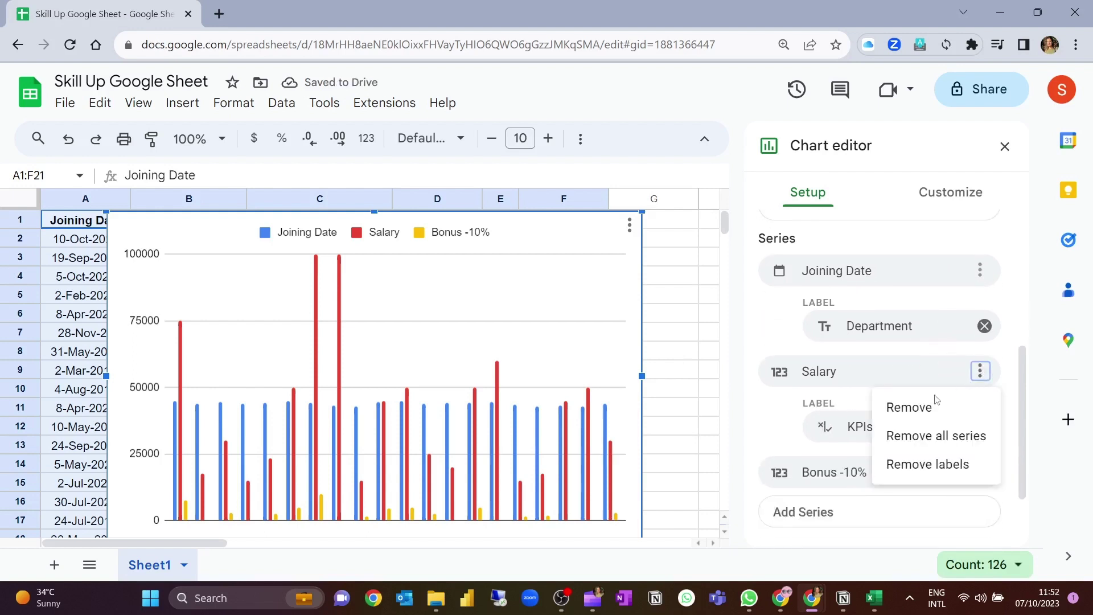
{"action": "left_click", "coordinate": [903, 403]}
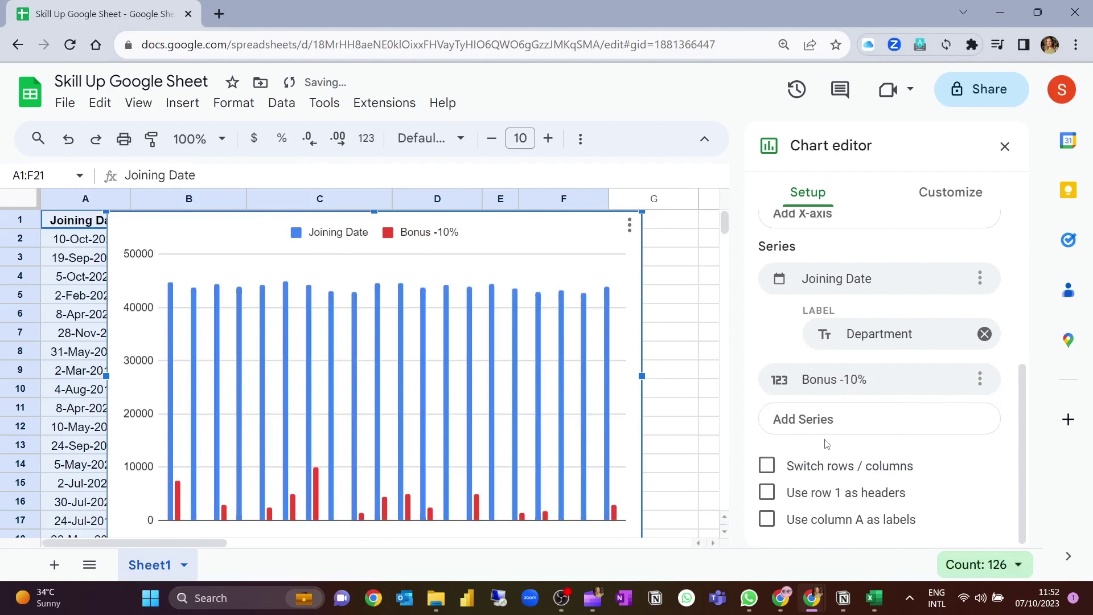
{"action": "left_click", "coordinate": [979, 278]}
{"action": "left_click", "coordinate": [883, 323]}
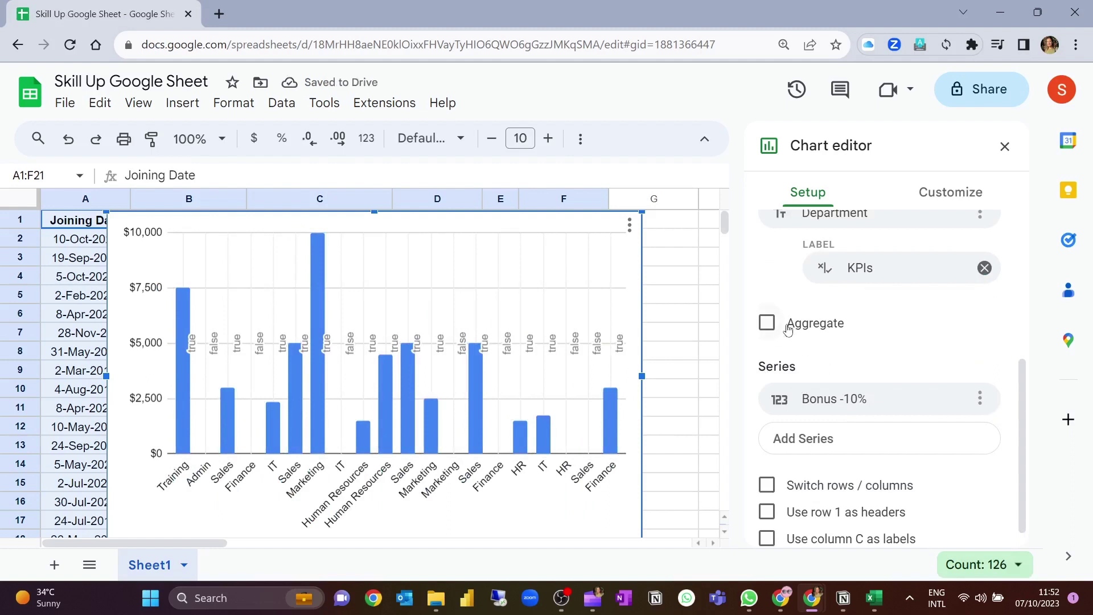
{"action": "scroll", "coordinate": [892, 355], "scroll_direction": "up", "scroll_amount": 3}
{"action": "scroll", "coordinate": [875, 400], "scroll_direction": "down", "scroll_amount": 2}
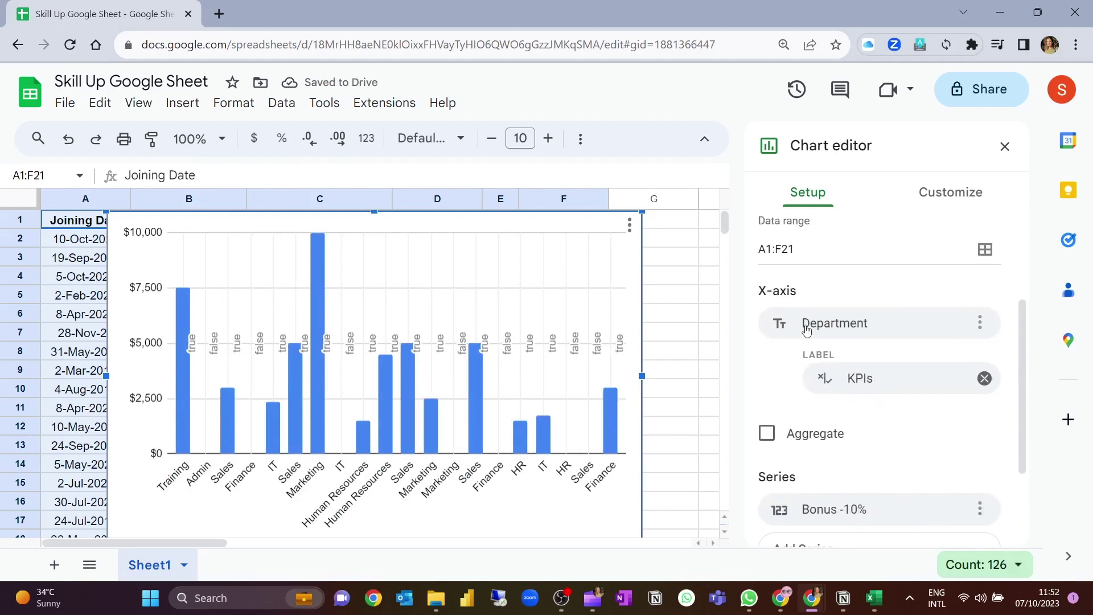
{"action": "left_click", "coordinate": [984, 378]}
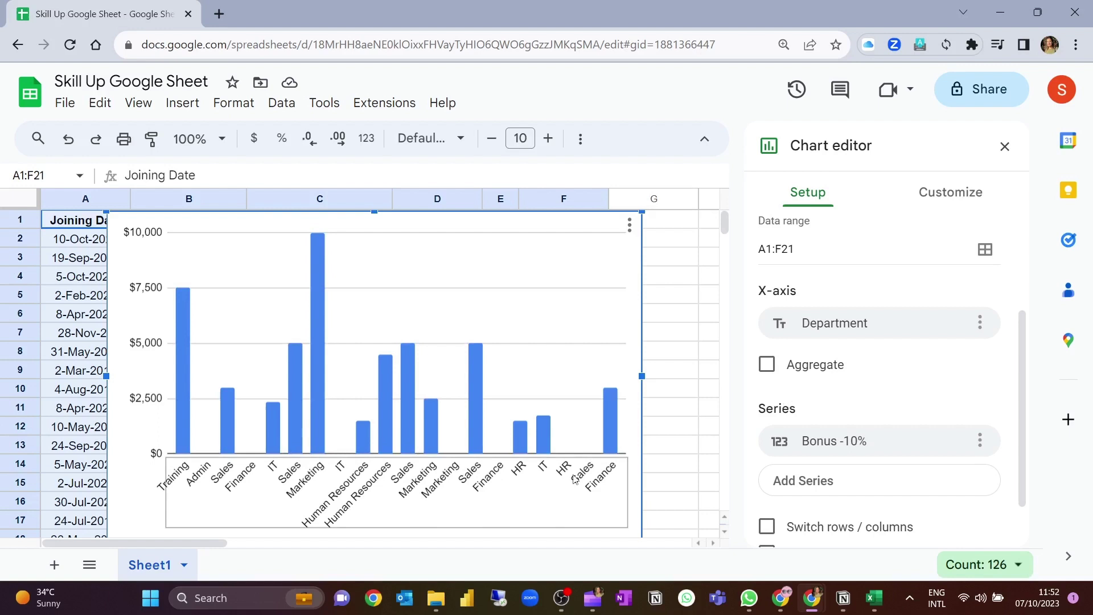
{"action": "left_click", "coordinate": [768, 365]}
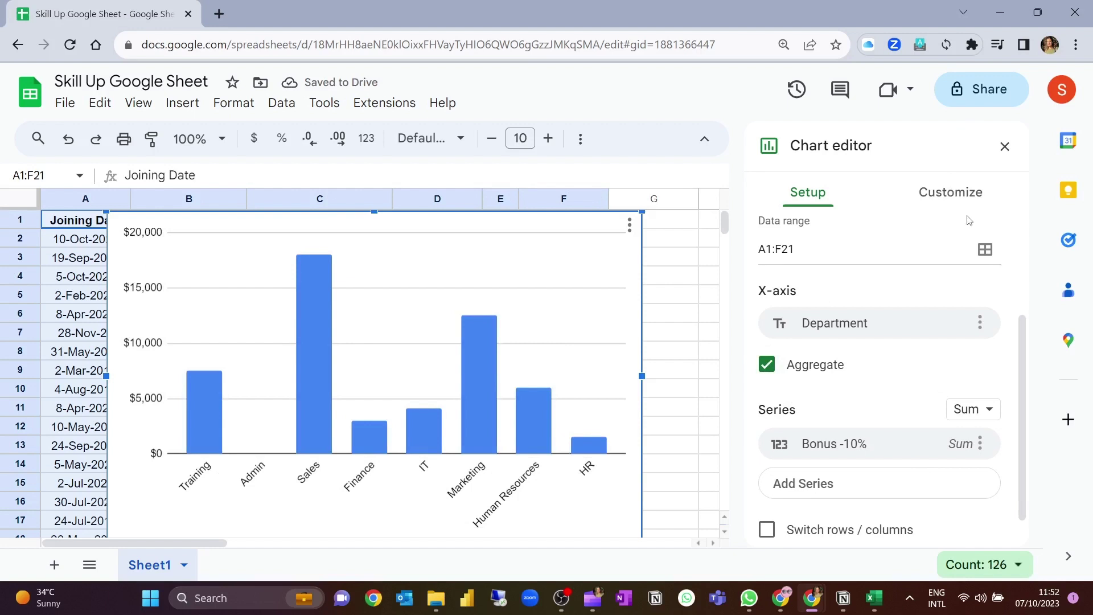
{"action": "key", "text": "Escape"}
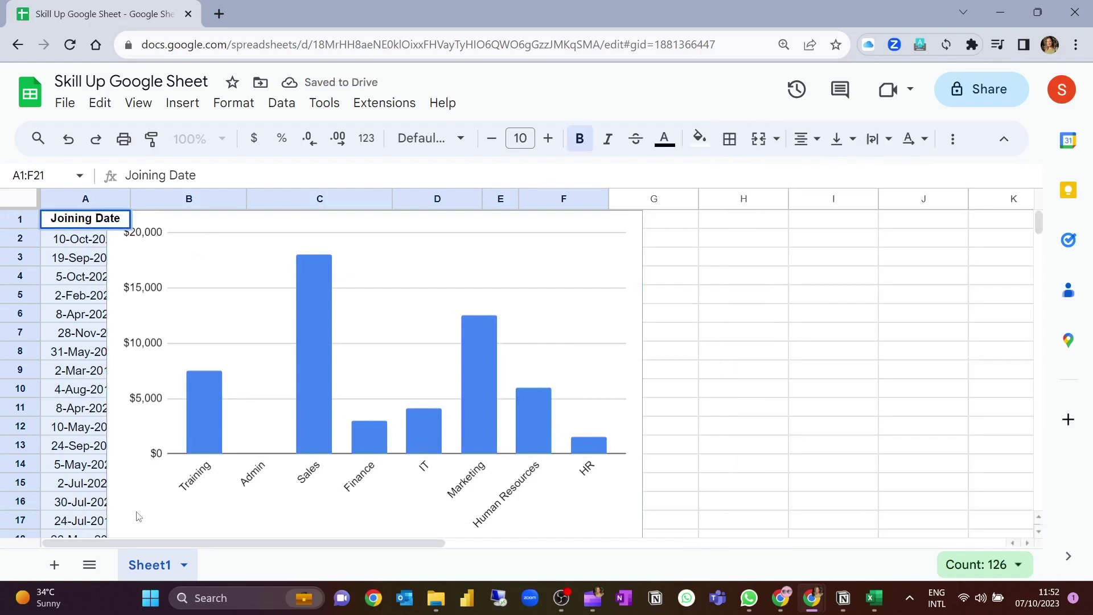
Step: Move the department bonus chart right of column F, shrink it, and place it near the top
{"action": "left_click_drag", "start_coordinate": [137, 517], "coordinate": [488, 515]}
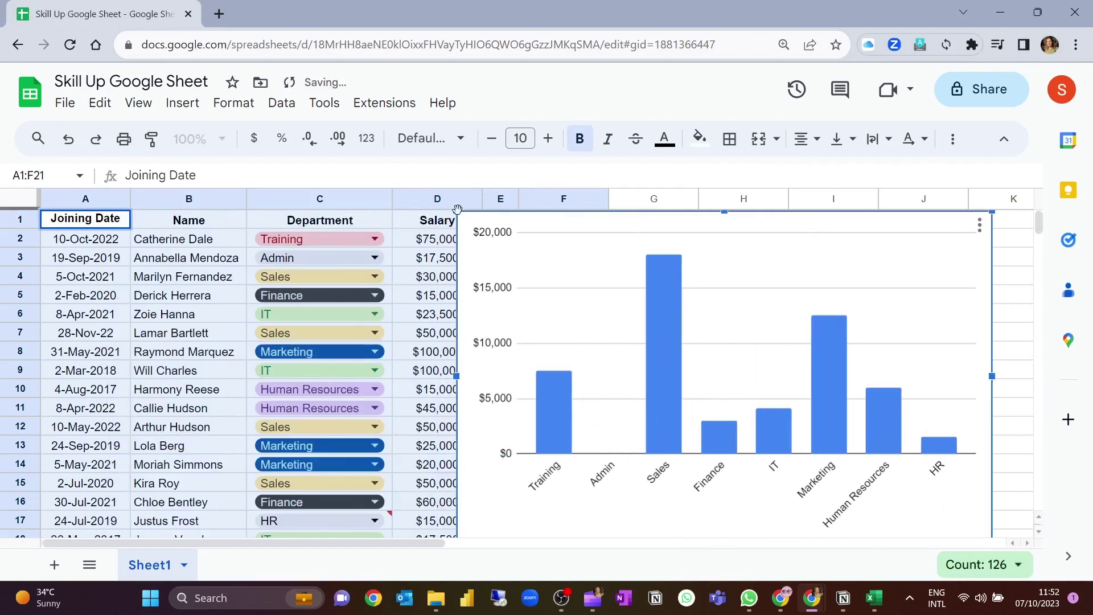
{"action": "left_click_drag", "start_coordinate": [457, 211], "coordinate": [636, 312]}
{"action": "left_click_drag", "start_coordinate": [760, 335], "coordinate": [748, 216]}
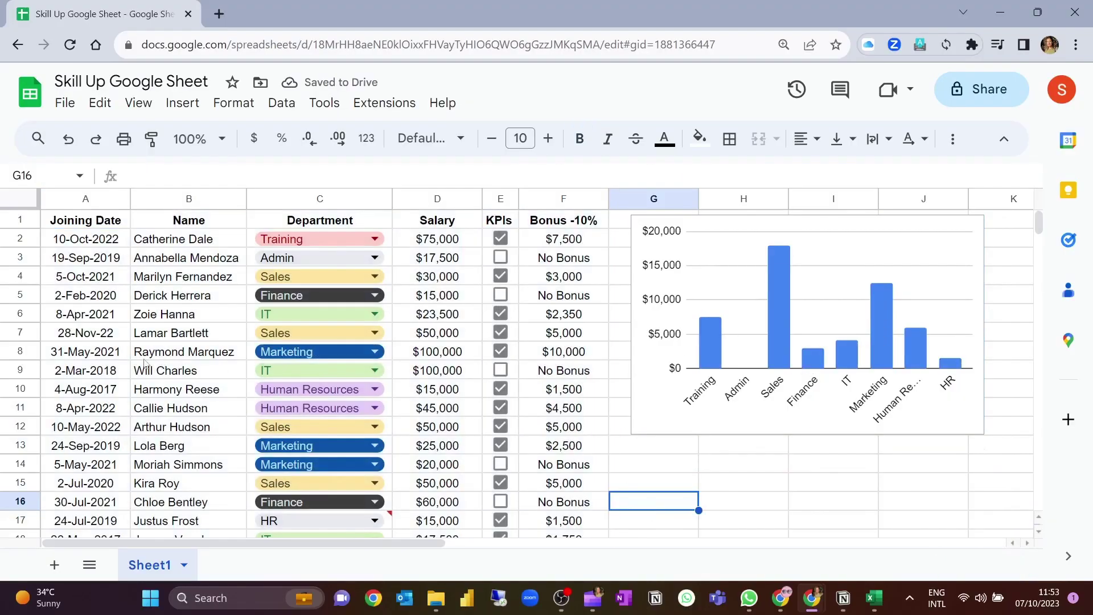
{"action": "scroll", "coordinate": [145, 363], "scroll_direction": "down", "scroll_amount": 2}
{"action": "scroll", "coordinate": [342, 341], "scroll_direction": "down", "scroll_amount": 3}
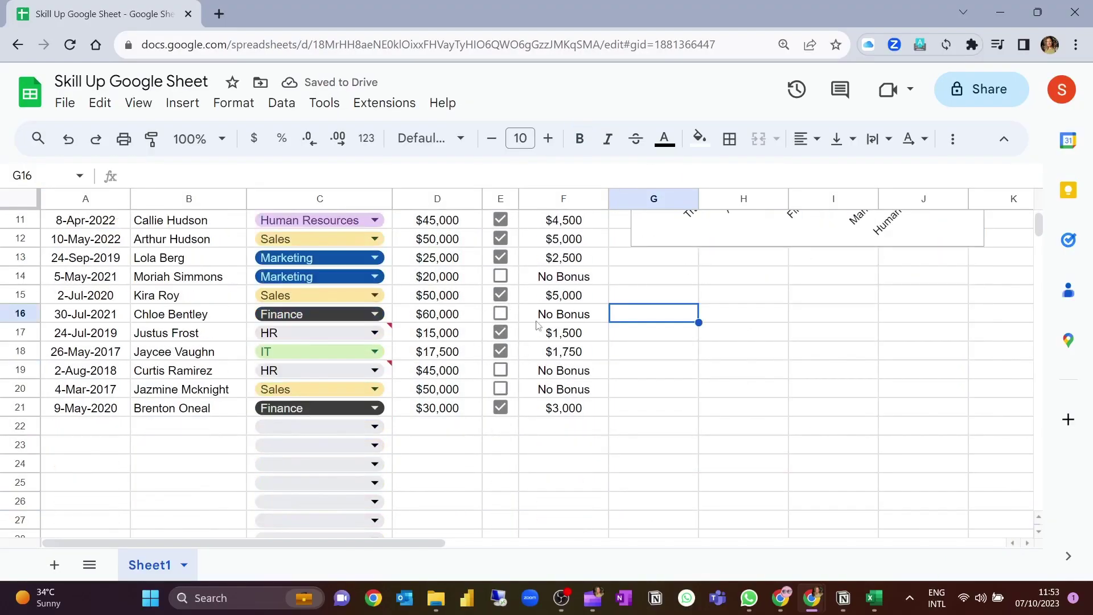
{"action": "scroll", "coordinate": [350, 341], "scroll_direction": "up", "scroll_amount": 3}
{"action": "scroll", "coordinate": [707, 274], "scroll_direction": "up", "scroll_amount": 2}
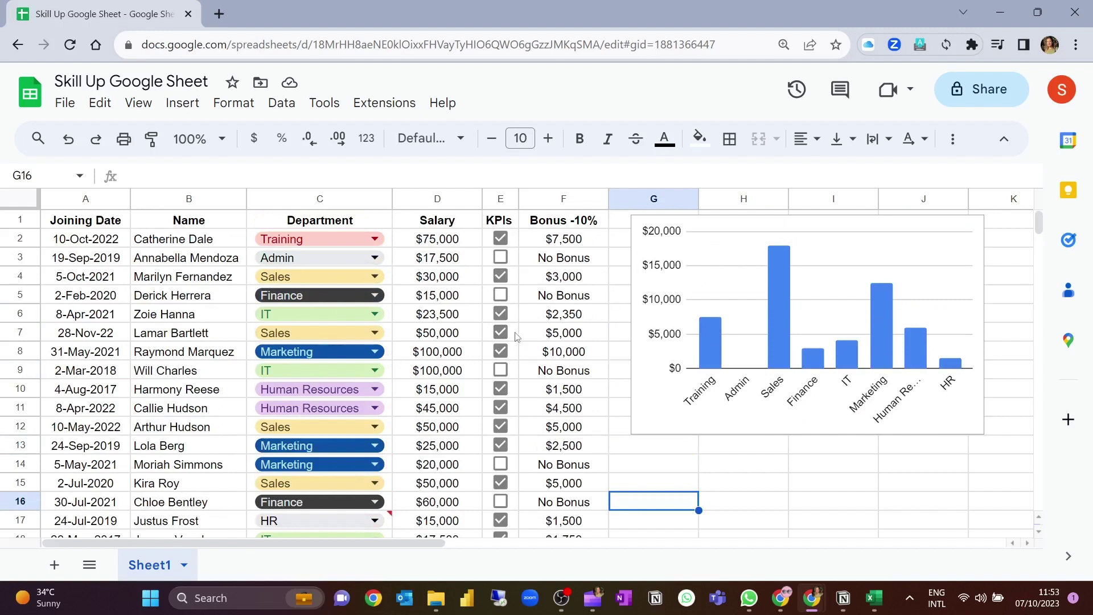
Step: Insert a second chart from the employee table starting at A1 and make it a Table chart
{"action": "key", "text": "Right"}
{"action": "key", "text": "Return"}
{"action": "mouse_move", "coordinate": [87, 221]}
{"action": "left_mouse_down"}
{"action": "mouse_move", "coordinate": [578, 574]}
{"action": "mouse_move", "coordinate": [568, 335]}
{"action": "left_mouse_up"}
{"action": "left_click", "coordinate": [177, 112]}
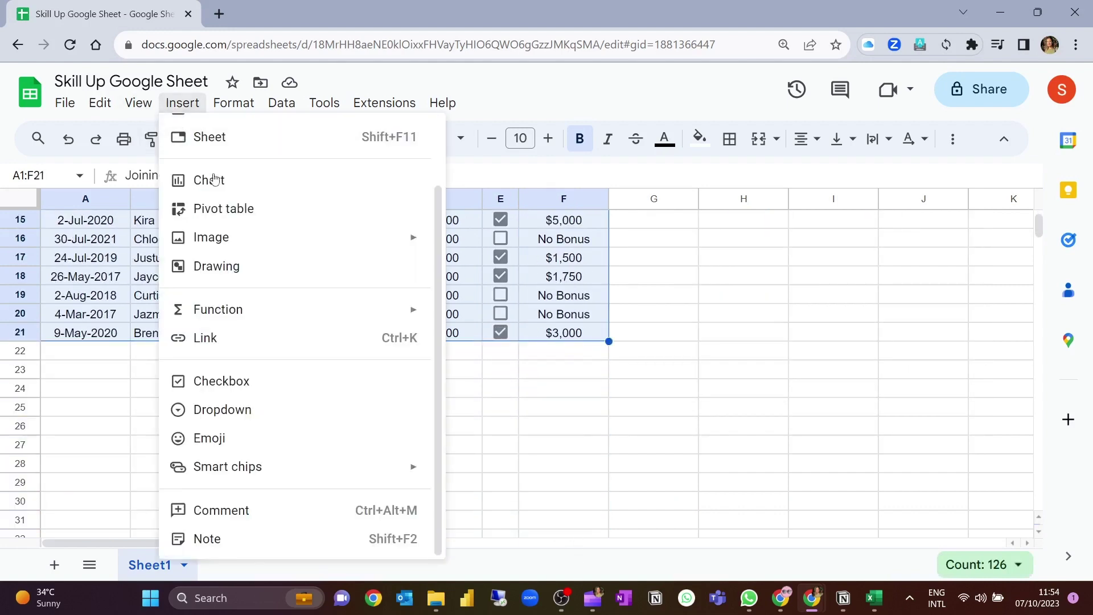
{"action": "left_click", "coordinate": [243, 182]}
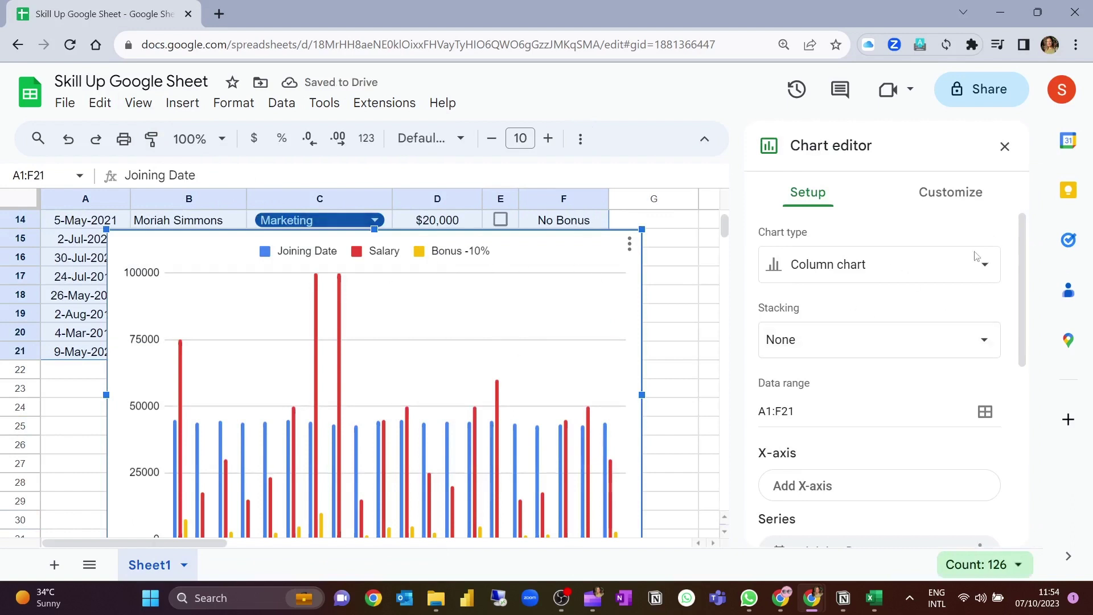
{"action": "left_click", "coordinate": [963, 267]}
{"action": "scroll", "coordinate": [897, 386], "scroll_direction": "down", "scroll_amount": 1}
{"action": "scroll", "coordinate": [897, 386], "scroll_direction": "down", "scroll_amount": 2}
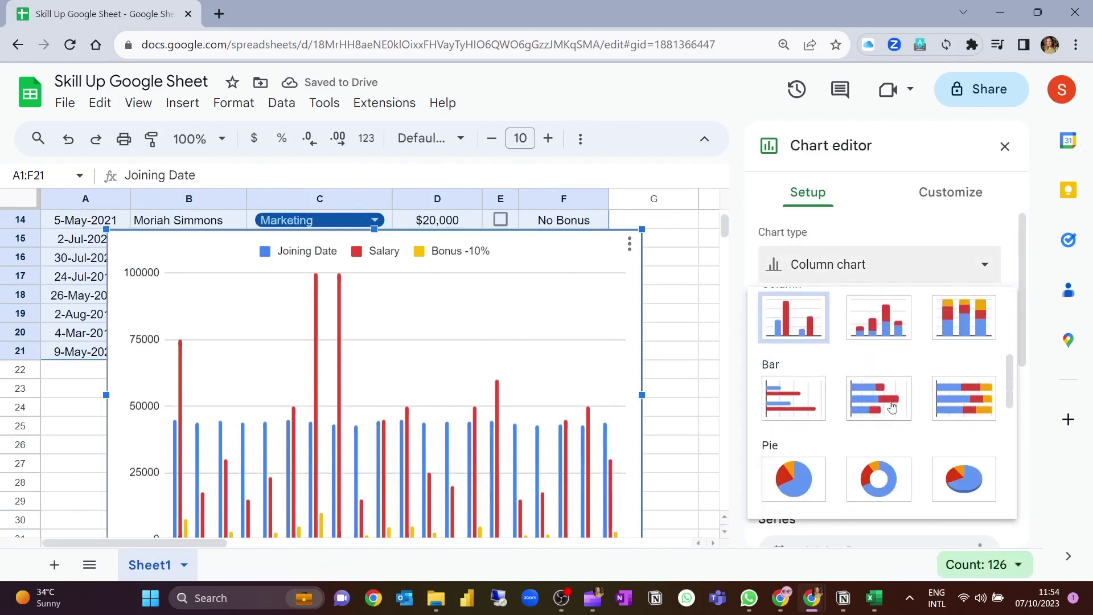
{"action": "scroll", "coordinate": [888, 393], "scroll_direction": "down", "scroll_amount": 2}
{"action": "scroll", "coordinate": [871, 406], "scroll_direction": "down", "scroll_amount": 2}
{"action": "scroll", "coordinate": [833, 429], "scroll_direction": "down", "scroll_amount": 2}
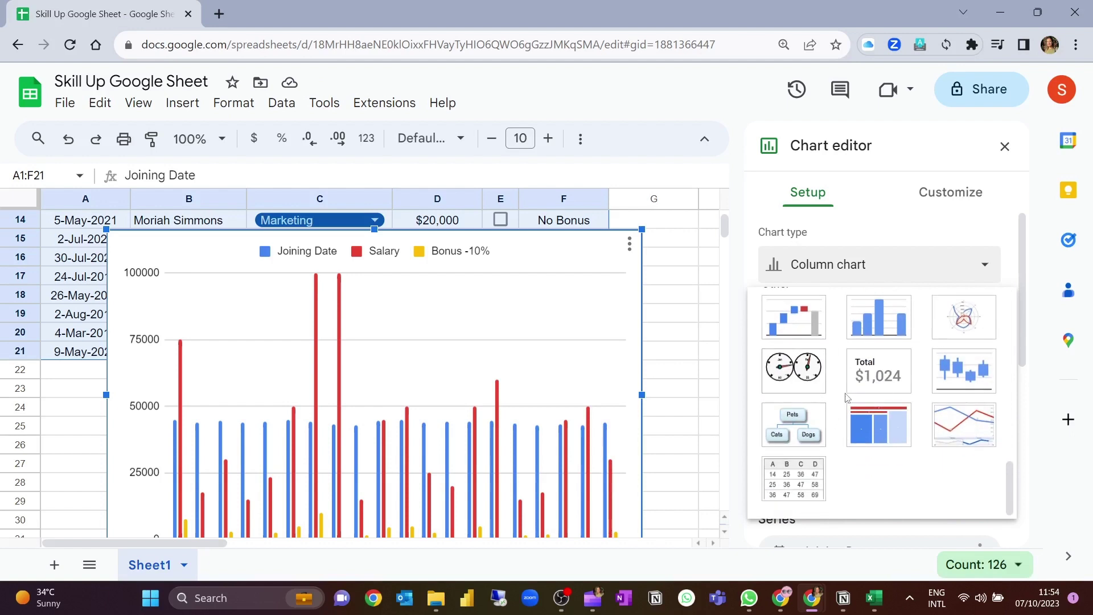
{"action": "left_click", "coordinate": [789, 487]}
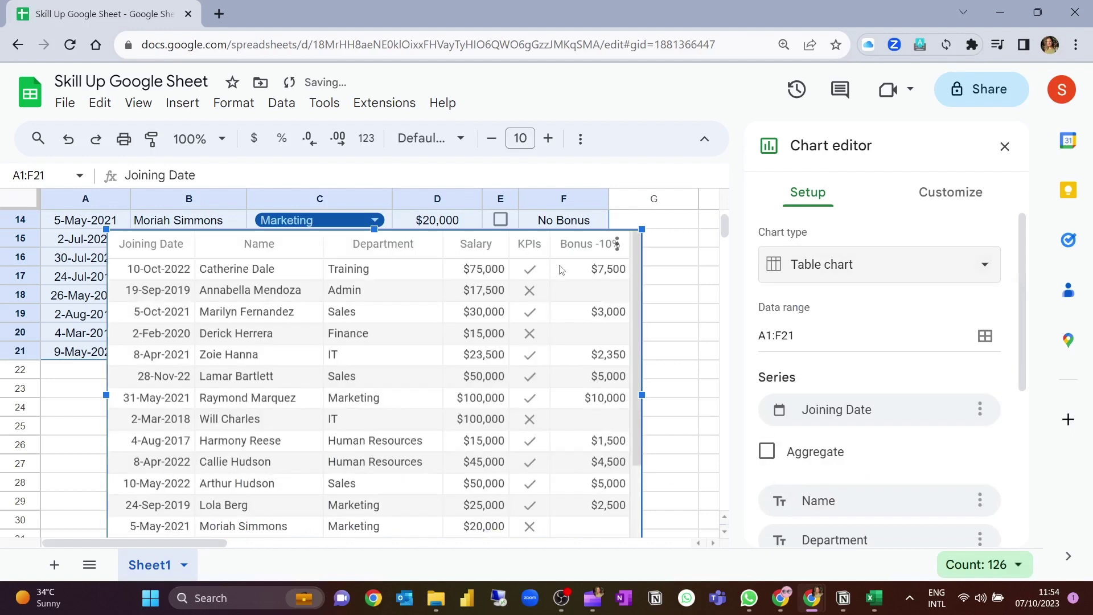
{"action": "scroll", "coordinate": [617, 335], "scroll_direction": "up", "scroll_amount": 5}
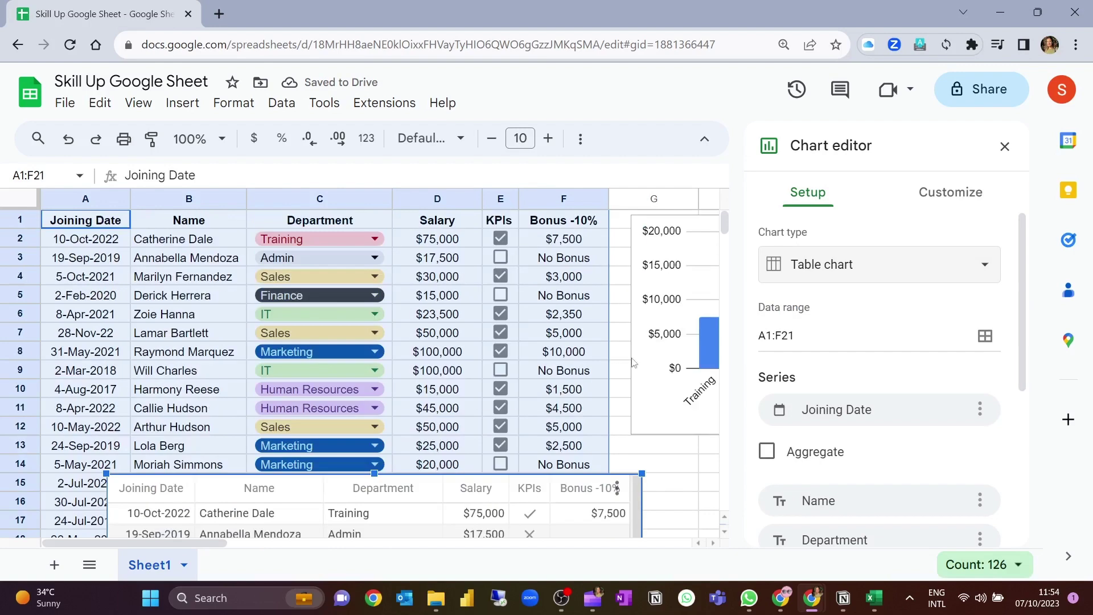
Step: Move the table chart to the top-left and shorten it to end near row 13
{"action": "left_click_drag", "start_coordinate": [408, 487], "coordinate": [400, 268]}
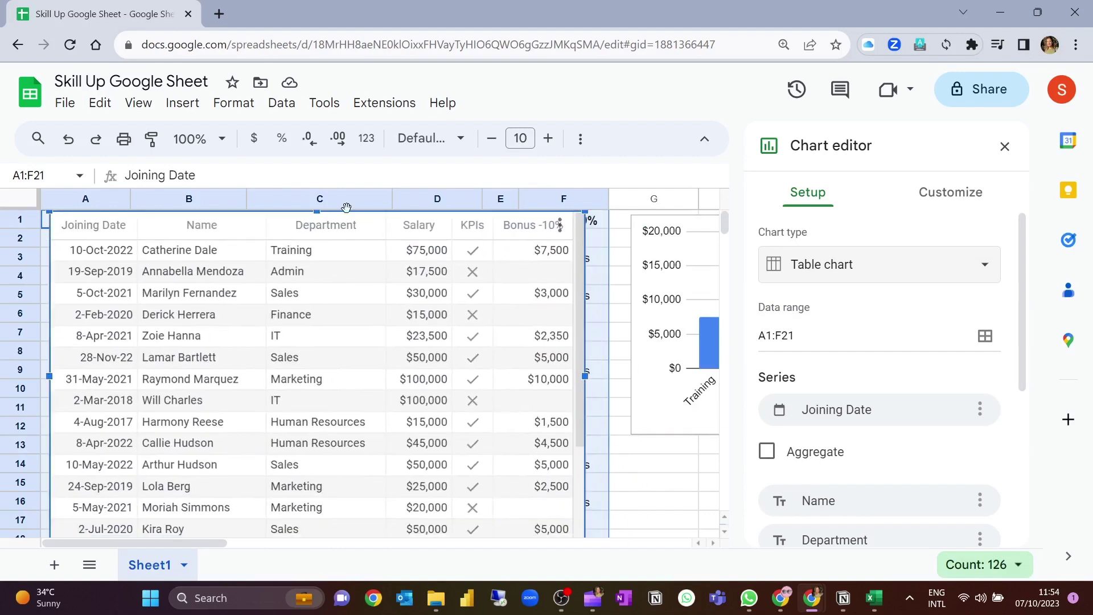
{"action": "scroll", "coordinate": [563, 394], "scroll_direction": "down", "scroll_amount": 3}
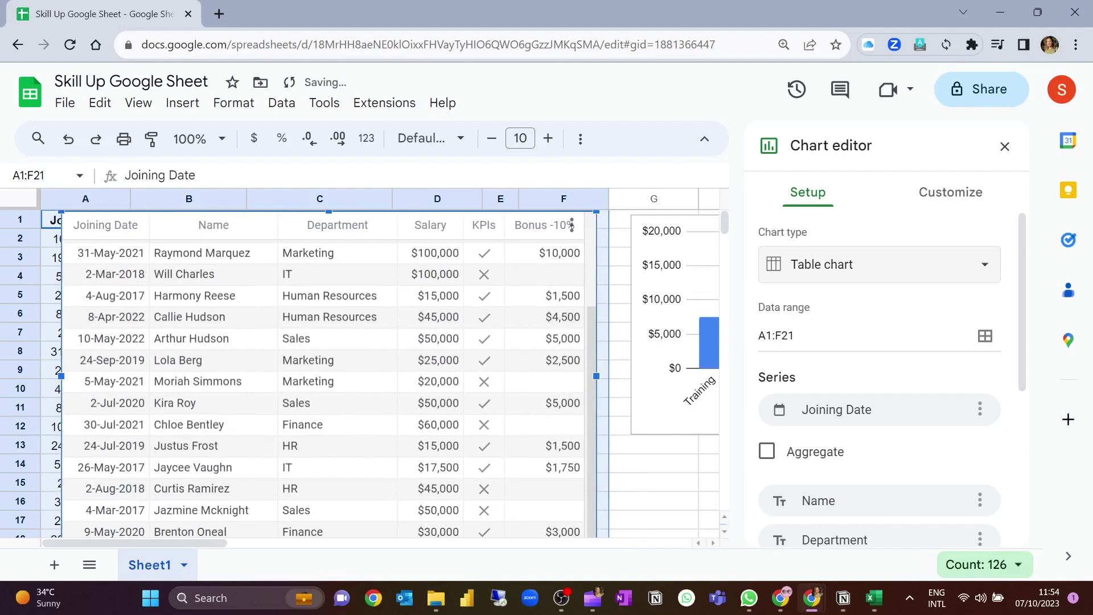
{"action": "left_click", "coordinate": [1004, 145]}
{"action": "scroll", "coordinate": [500, 426], "scroll_direction": "down", "scroll_amount": 3}
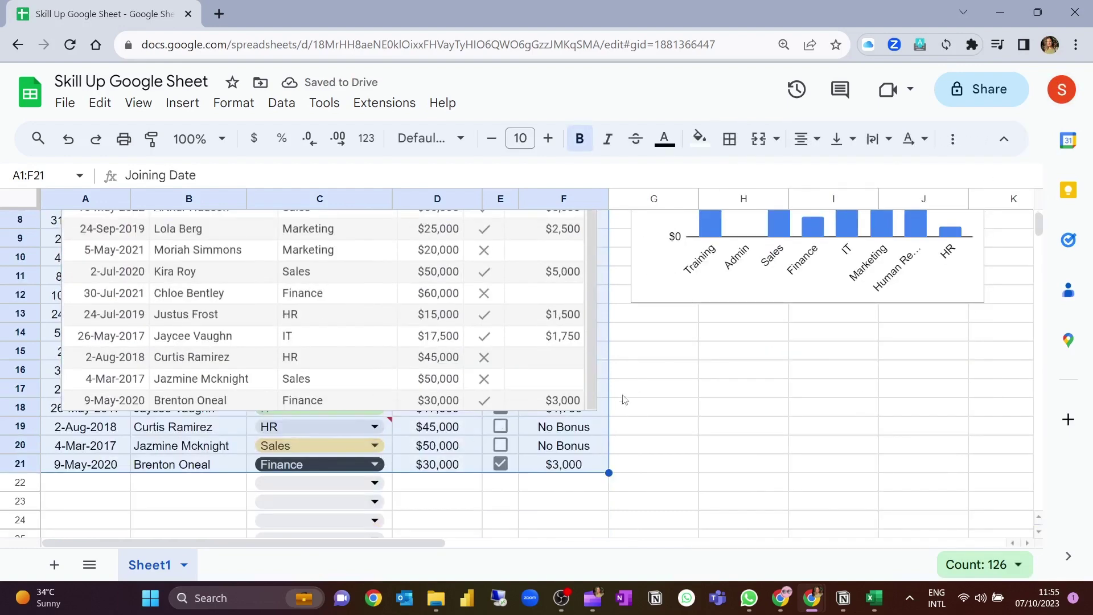
{"action": "left_click", "coordinate": [569, 402]}
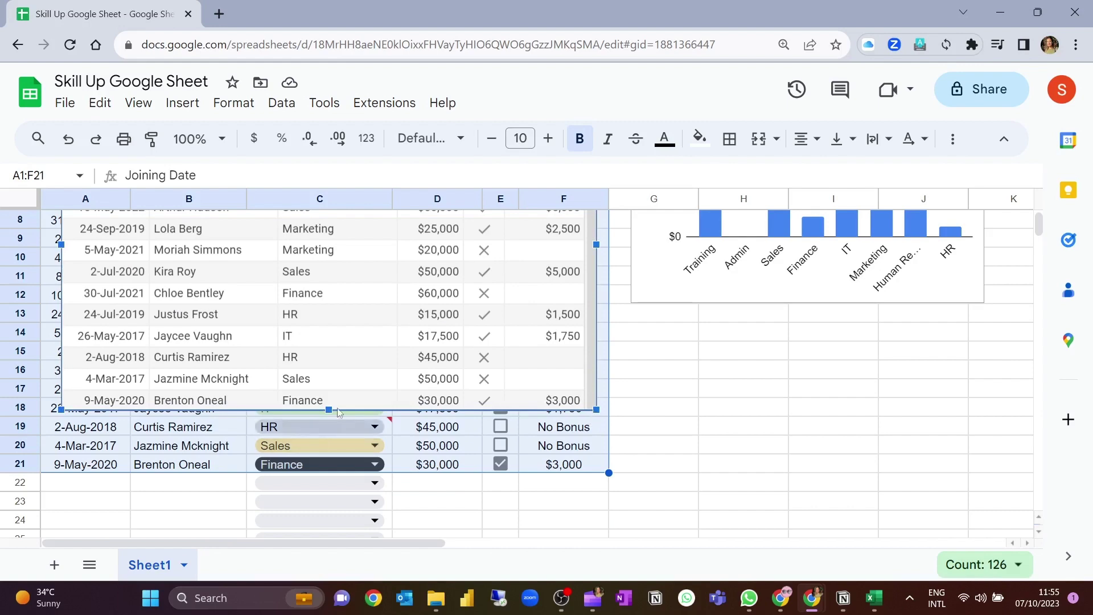
{"action": "left_click_drag", "start_coordinate": [328, 411], "coordinate": [328, 312]}
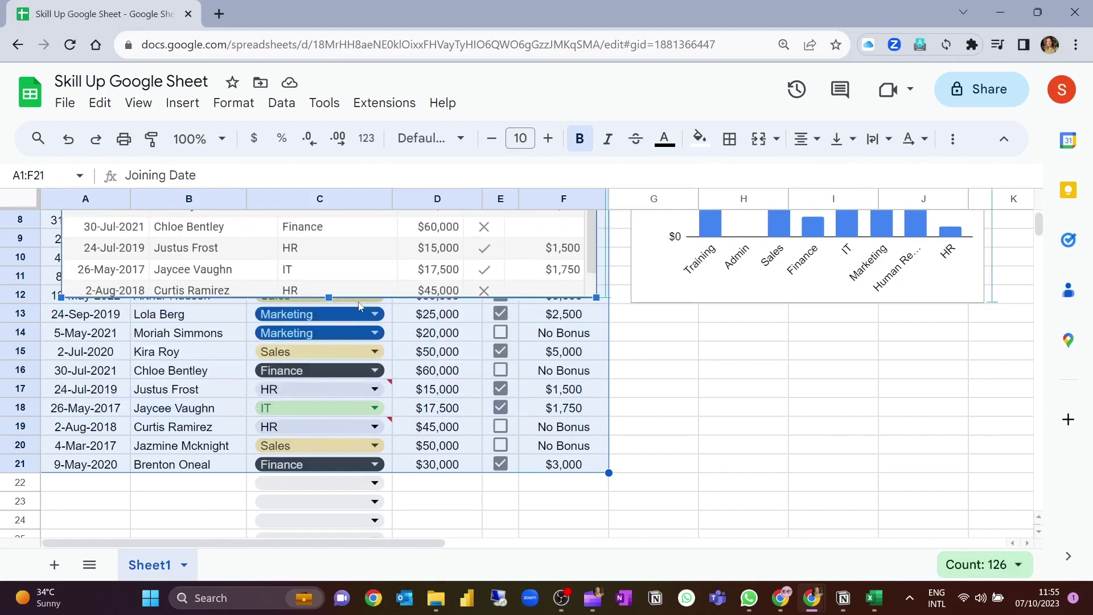
{"action": "scroll", "coordinate": [589, 397], "scroll_direction": "up", "scroll_amount": 3}
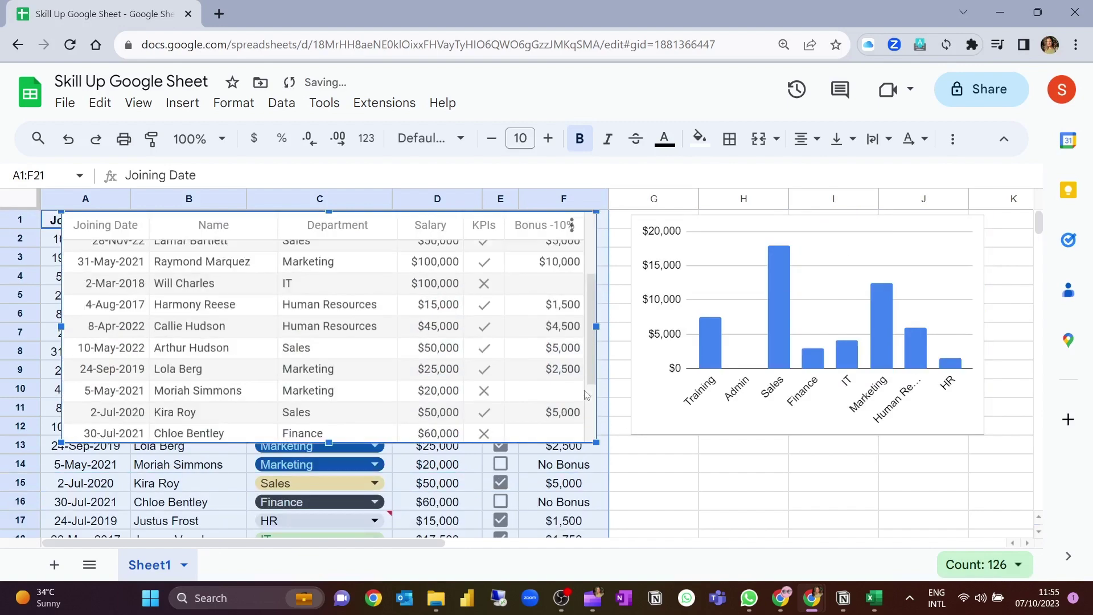
{"action": "scroll", "coordinate": [336, 336], "scroll_direction": "up", "scroll_amount": 3}
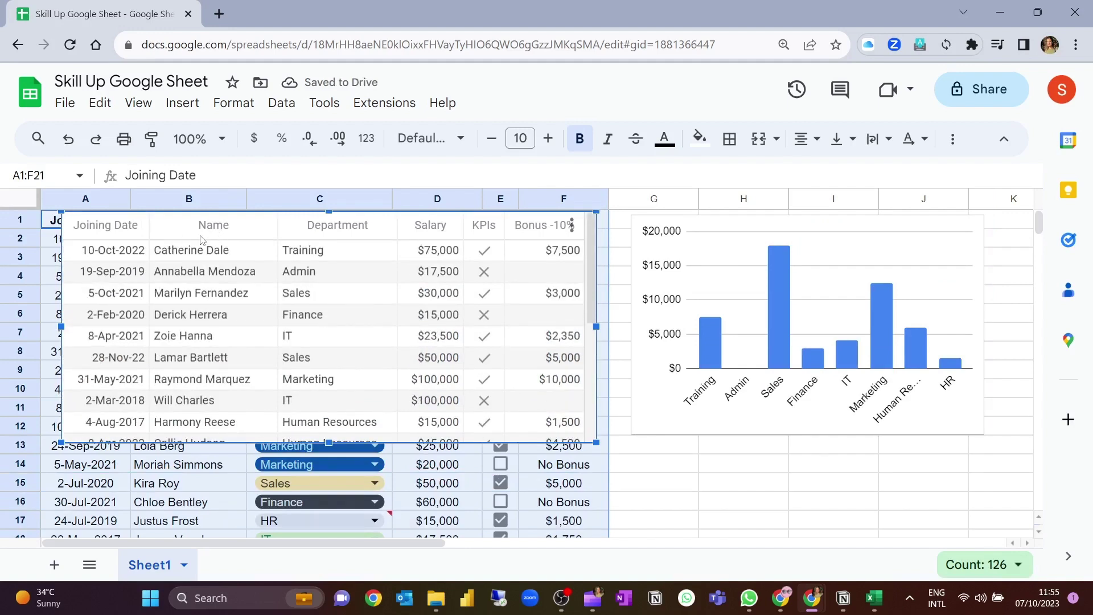
Step: Sort the table chart by each column header in turn, finishing on KPIs descending
{"action": "double_click", "coordinate": [114, 234]}
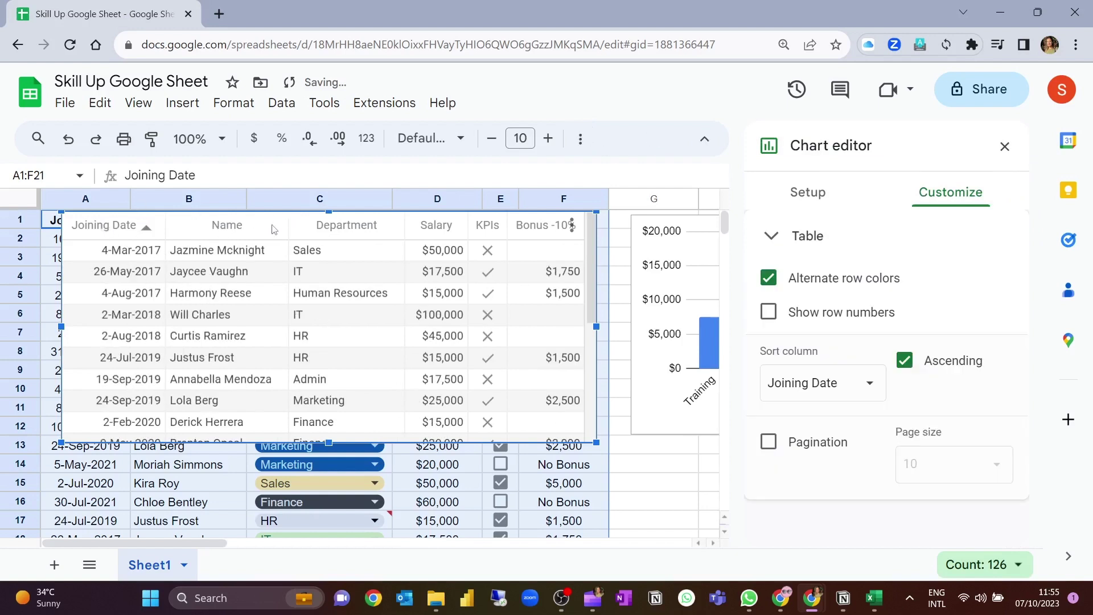
{"action": "left_click", "coordinate": [248, 235]}
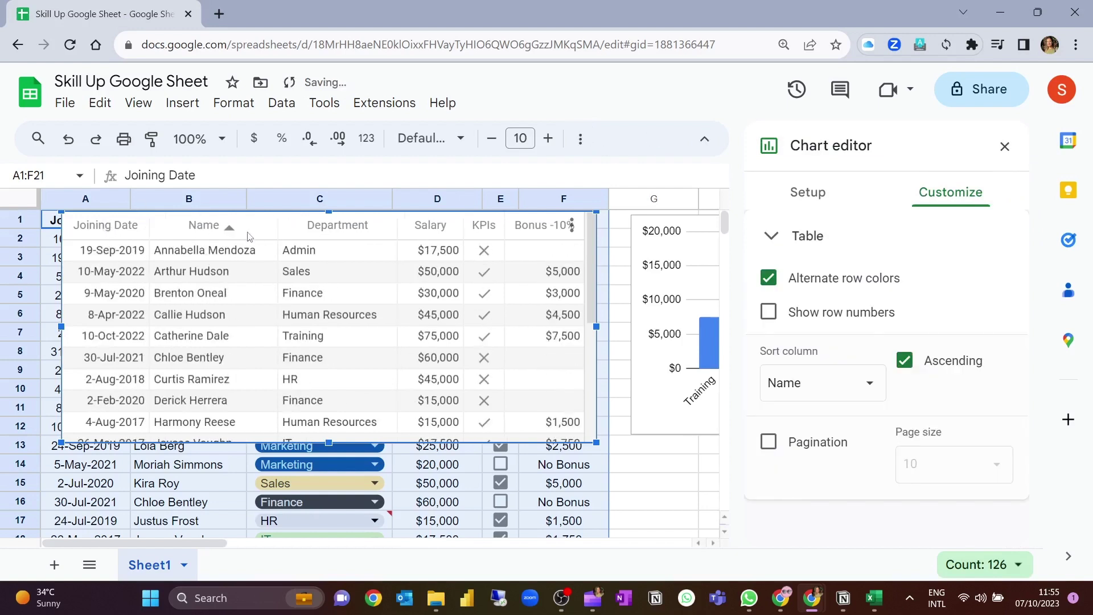
{"action": "left_click", "coordinate": [359, 229]}
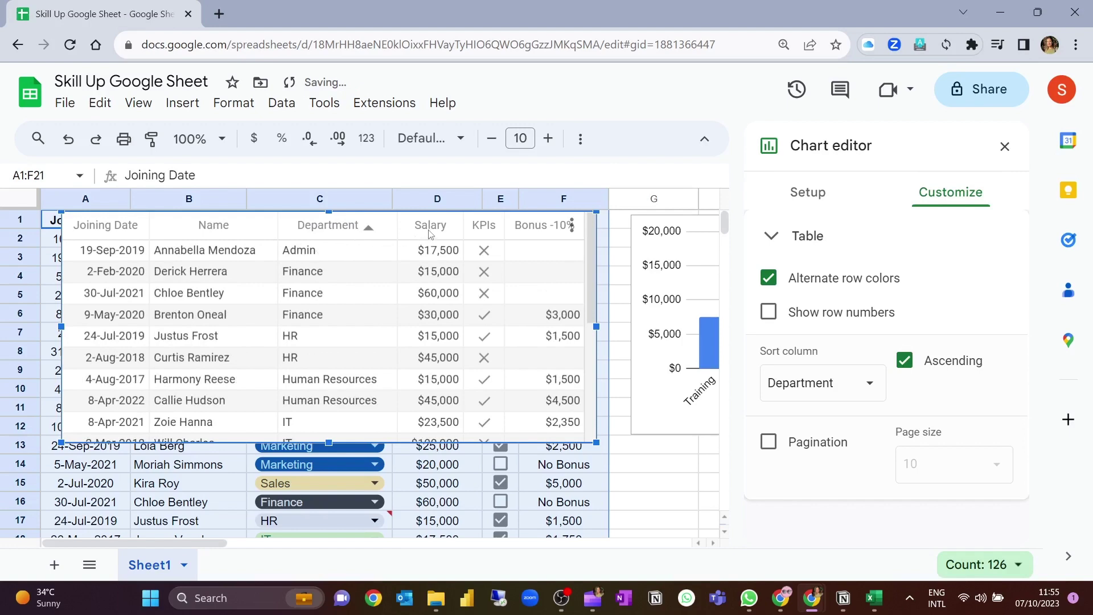
{"action": "left_click", "coordinate": [430, 227]}
{"action": "left_click", "coordinate": [542, 224]}
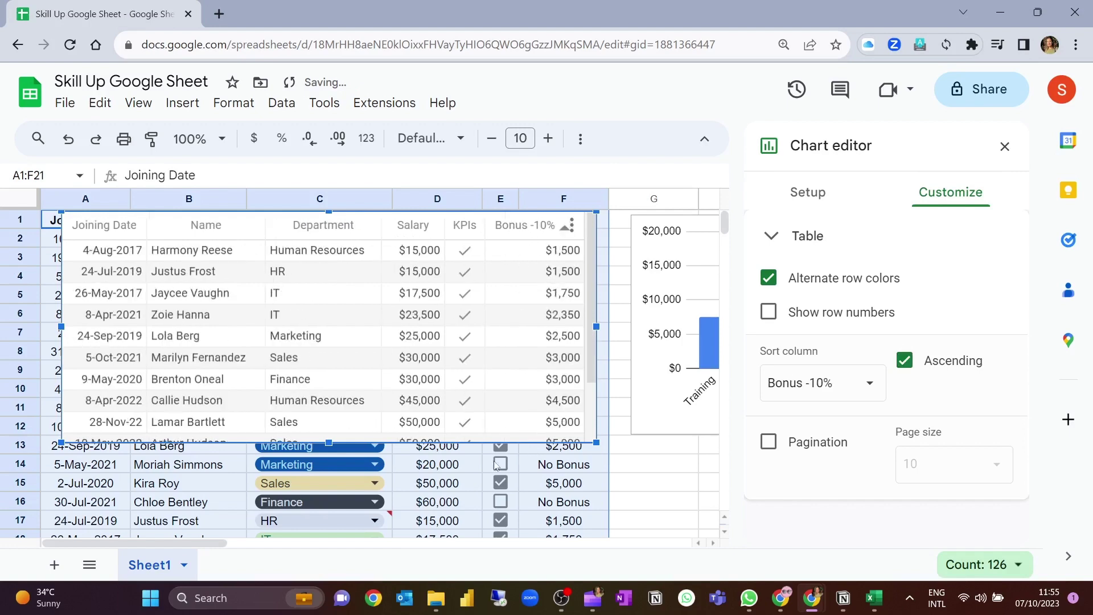
{"action": "left_click", "coordinate": [469, 226]}
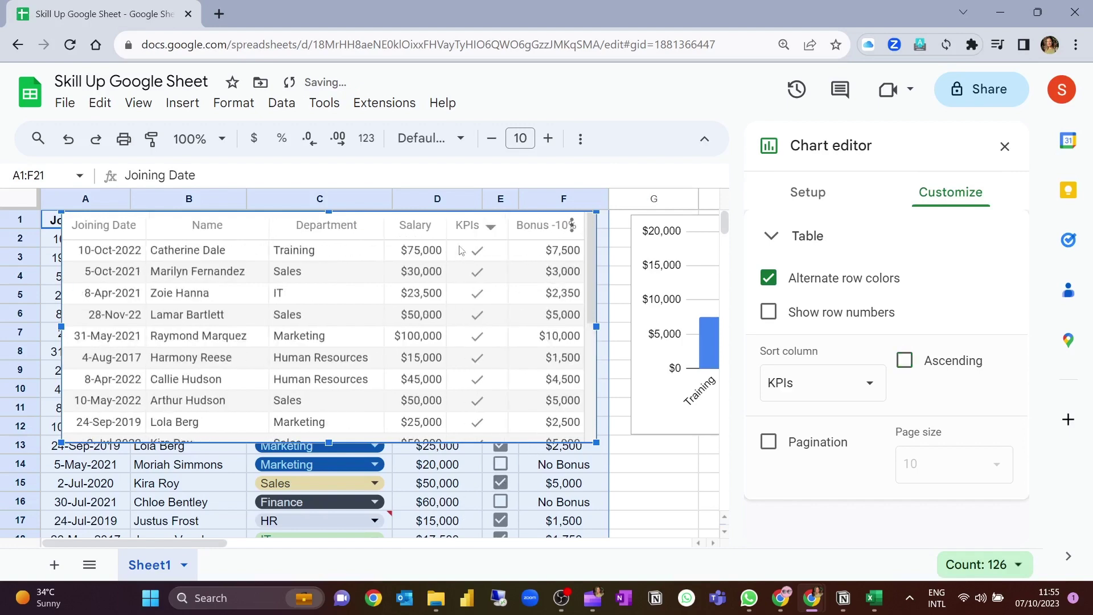
{"action": "left_click", "coordinate": [491, 226]}
{"action": "left_click", "coordinate": [492, 228]}
Step: Move employee columns A–F from Sheet1 into a new Sheet3
{"action": "left_click_drag", "start_coordinate": [218, 239], "coordinate": [220, 298]}
{"action": "left_click_drag", "start_coordinate": [94, 205], "coordinate": [541, 192]}
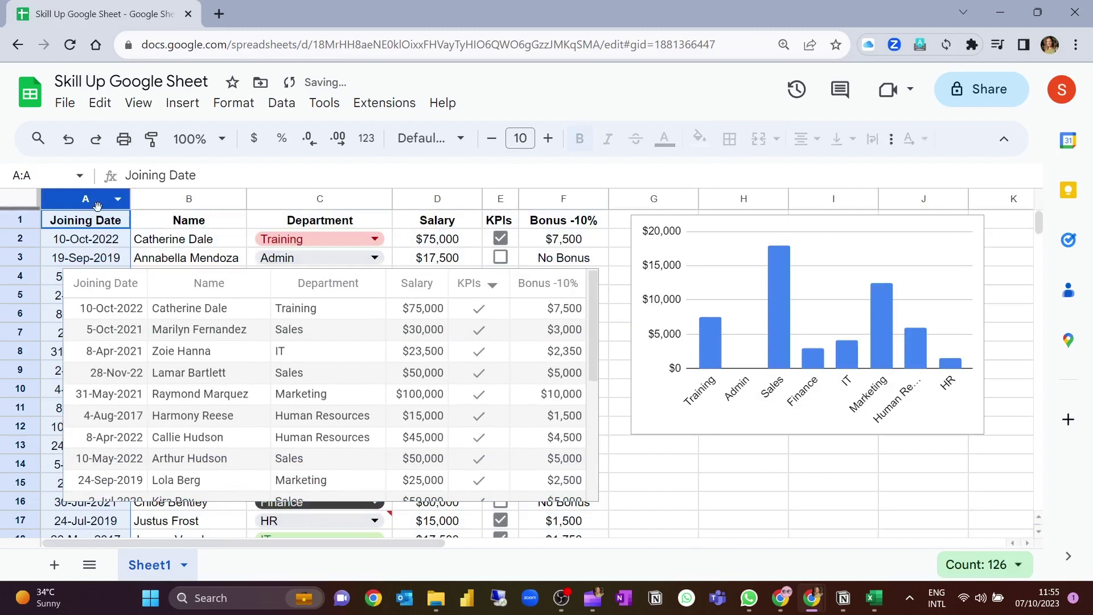
{"action": "key", "text": "ctrl+c"}
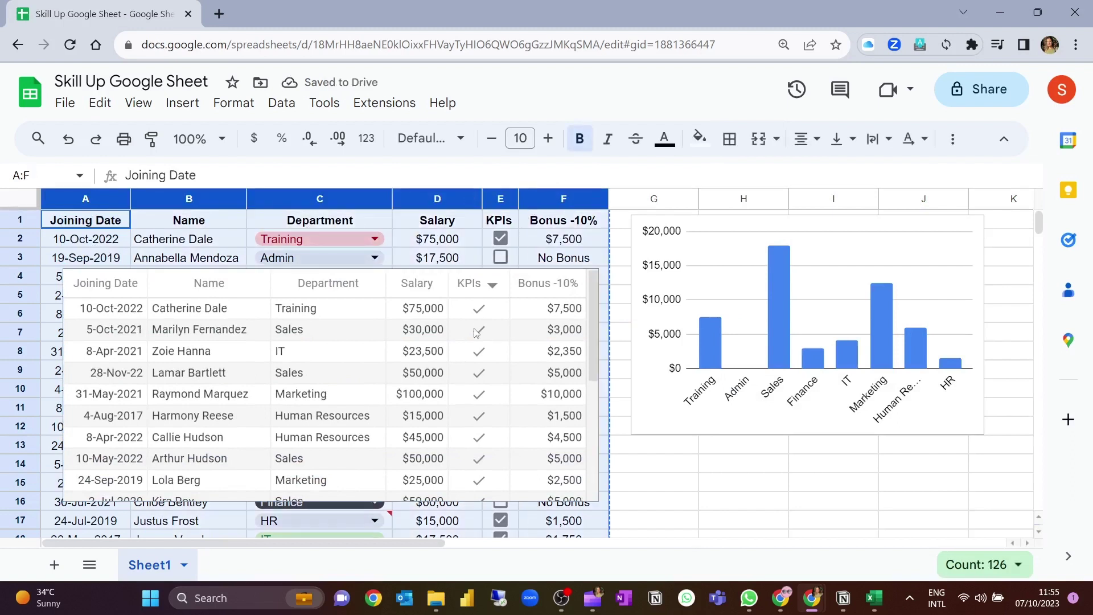
{"action": "left_click", "coordinate": [54, 565]}
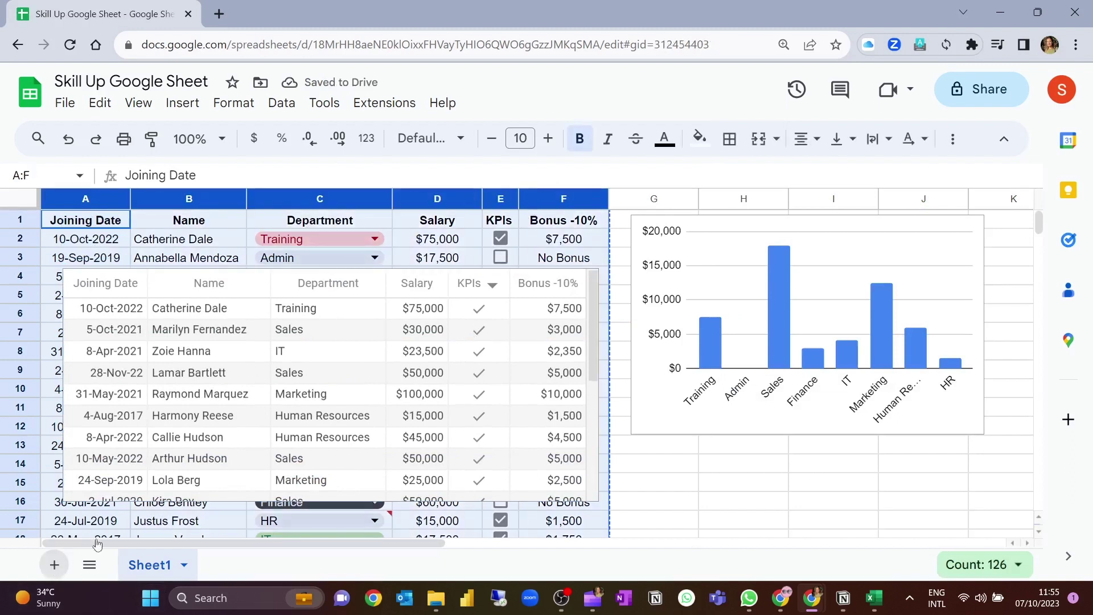
{"action": "key", "text": "ctrl+v"}
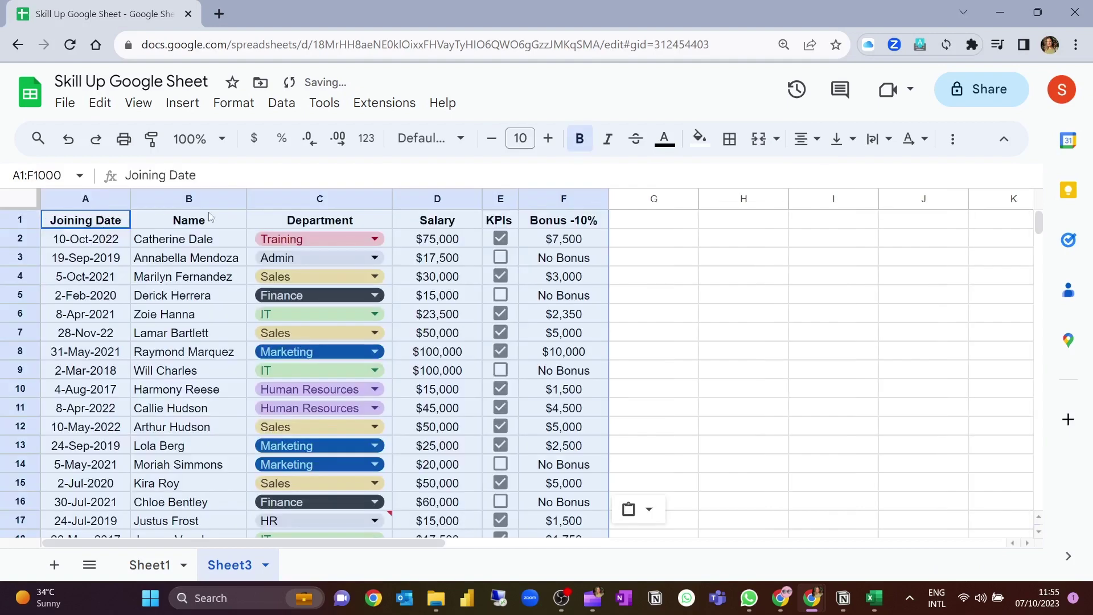
Step: On Sheet1, move the table chart to the top-left corner beside the bar chart
{"action": "left_click", "coordinate": [161, 568]}
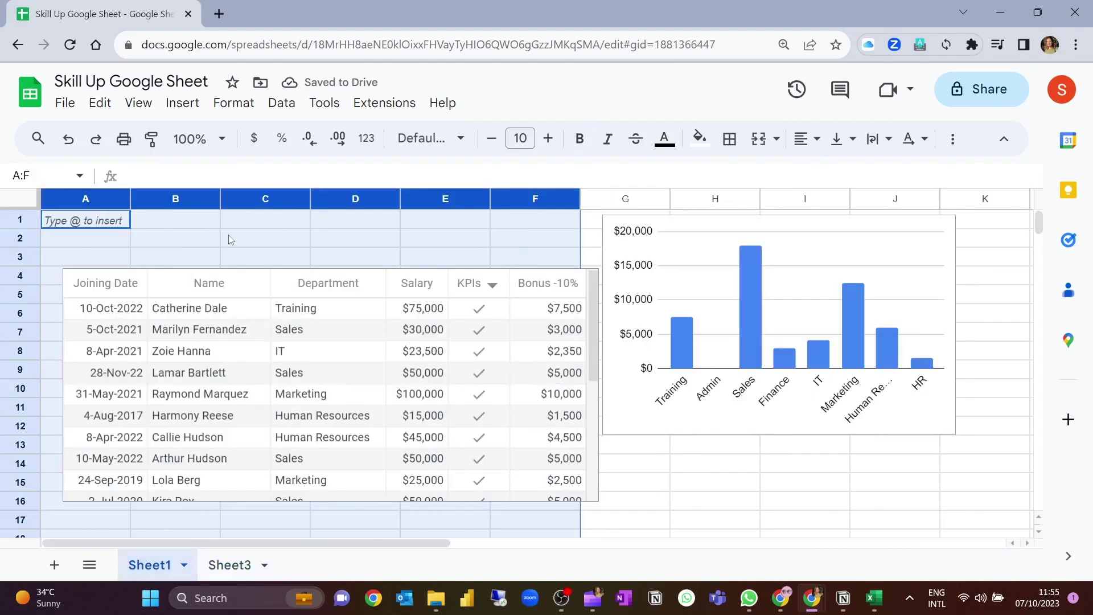
{"action": "left_click", "coordinate": [721, 524]}
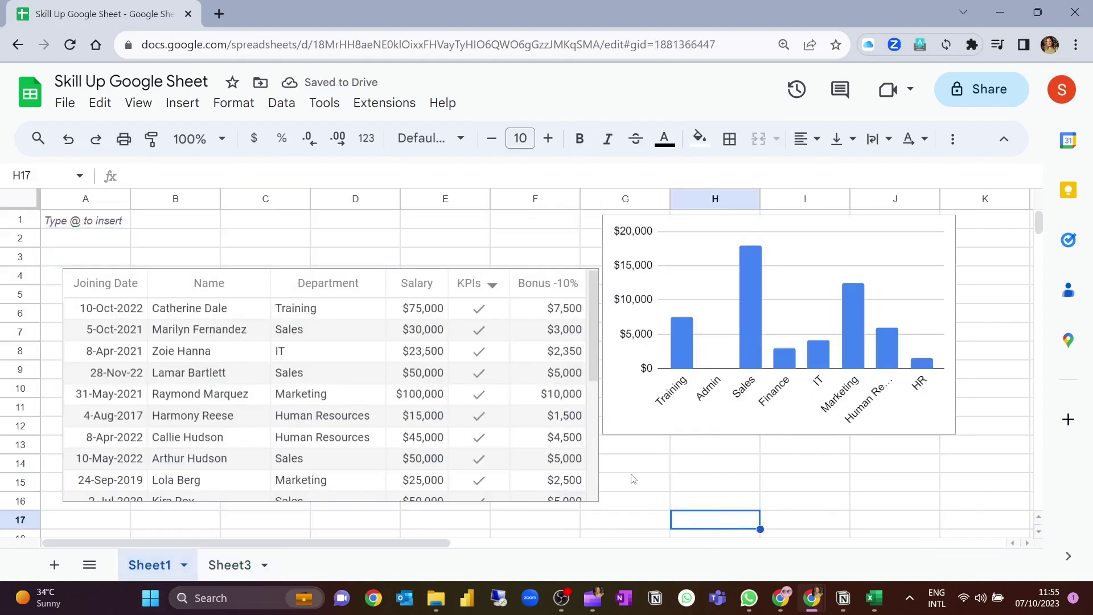
{"action": "left_click", "coordinate": [423, 446]}
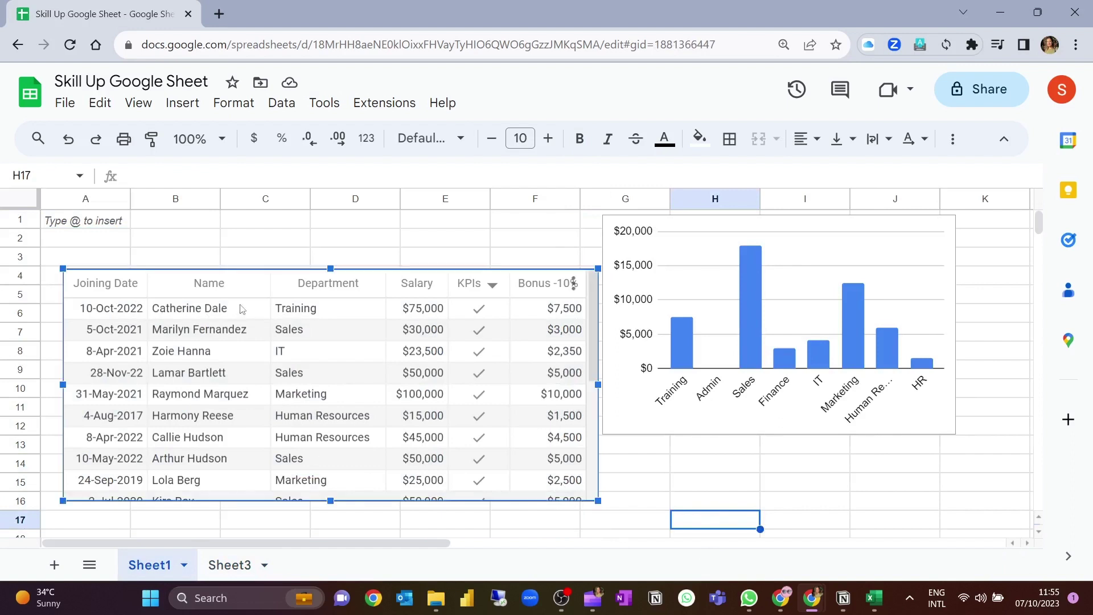
{"action": "left_click_drag", "start_coordinate": [248, 283], "coordinate": [232, 231]}
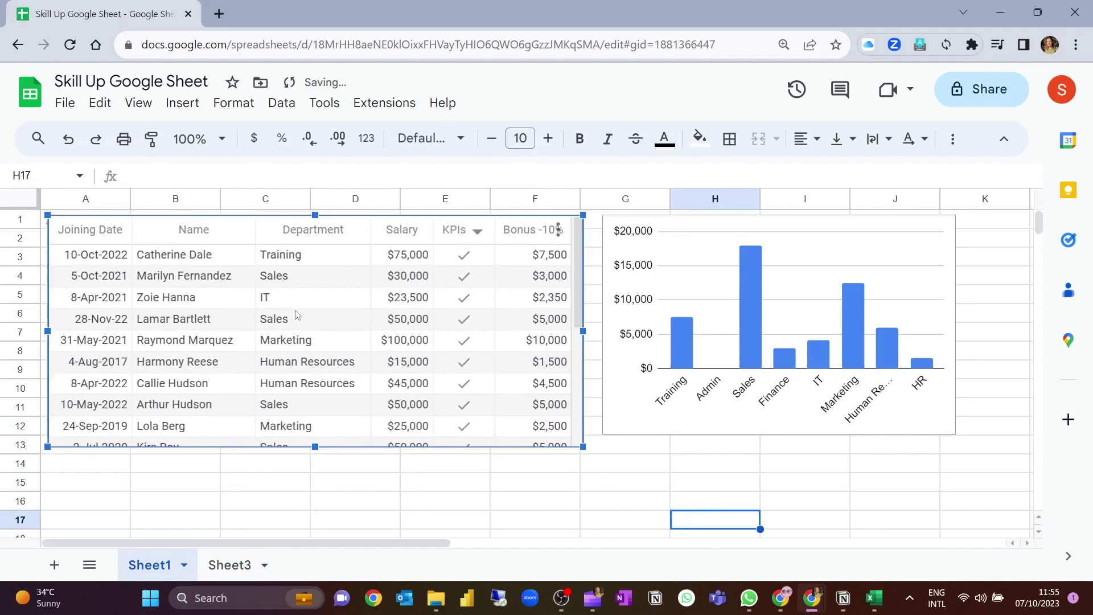
{"action": "left_click", "coordinate": [534, 492]}
{"action": "left_click", "coordinate": [777, 413]}
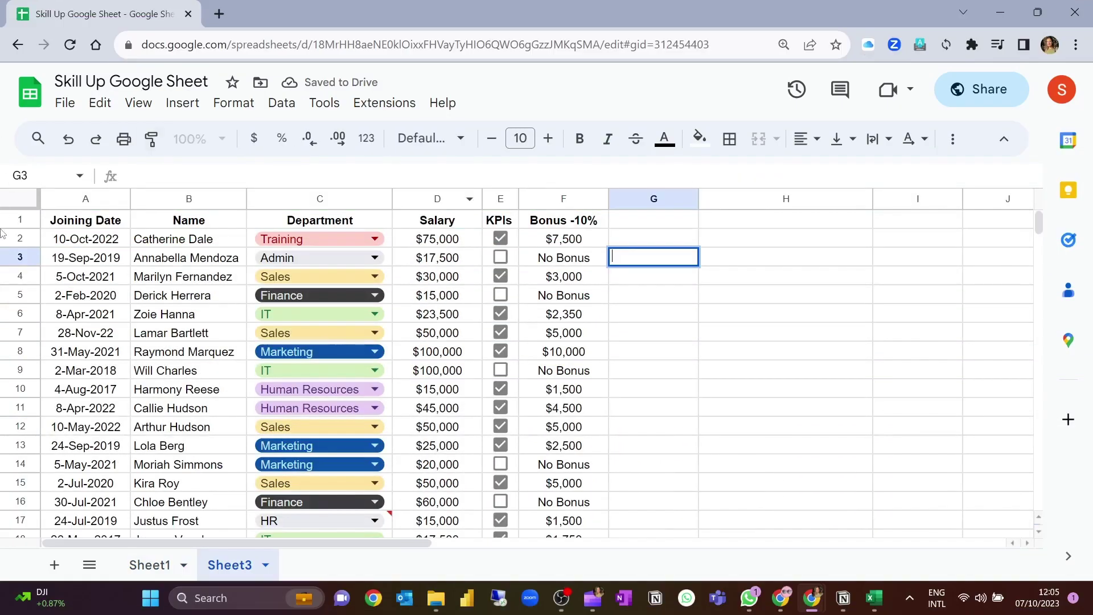
{"action": "left_click_drag", "start_coordinate": [96, 223], "coordinate": [586, 280]}
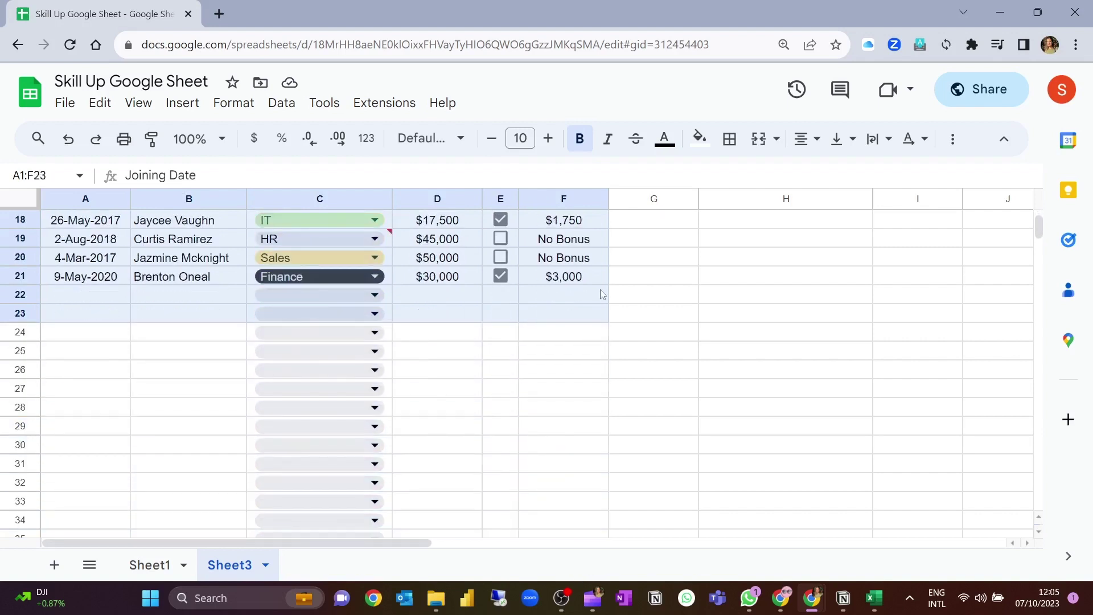
{"action": "scroll", "coordinate": [585, 279], "scroll_direction": "up", "scroll_amount": 4}
Step: Insert a pivot table from A1:F21, placed on the existing sheet at cell H2
{"action": "left_click", "coordinate": [183, 103]}
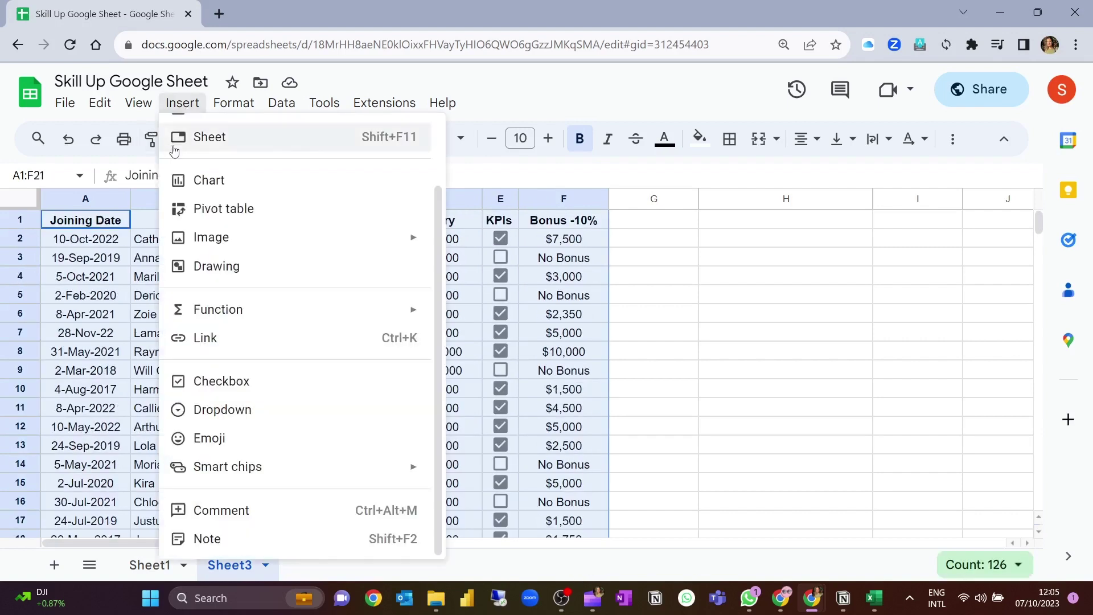
{"action": "left_click", "coordinate": [250, 207]}
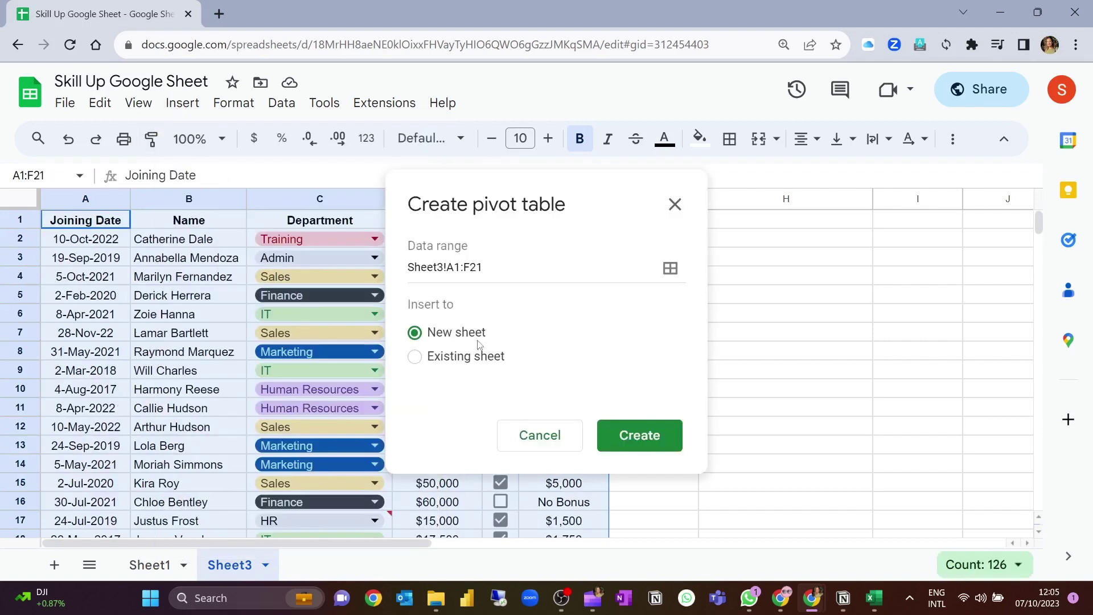
{"action": "left_click", "coordinate": [461, 356]}
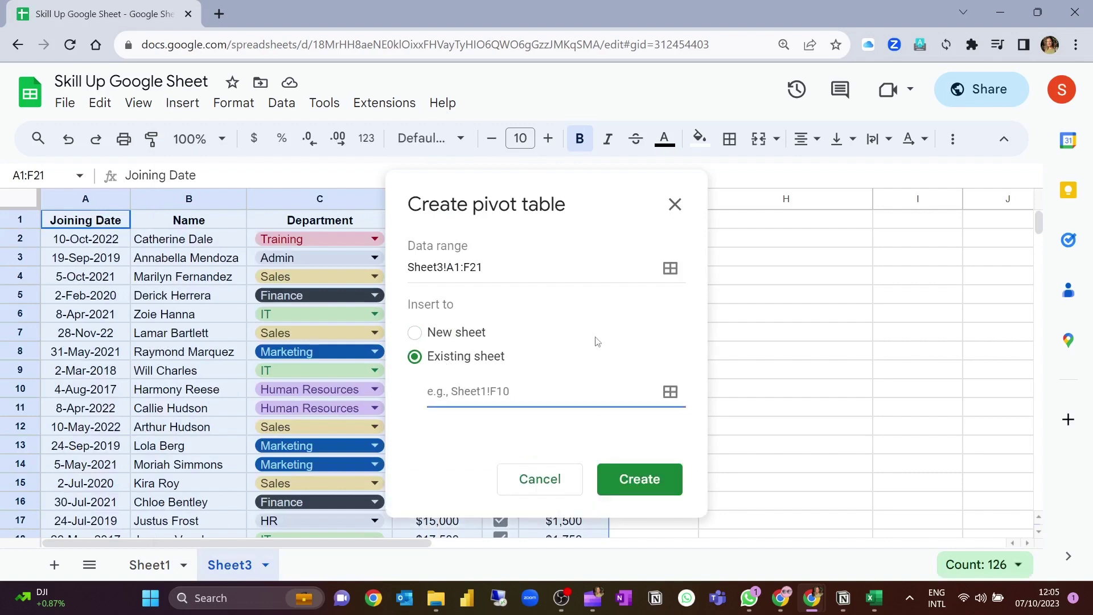
{"action": "left_click", "coordinate": [670, 391]}
{"action": "left_click", "coordinate": [766, 239]}
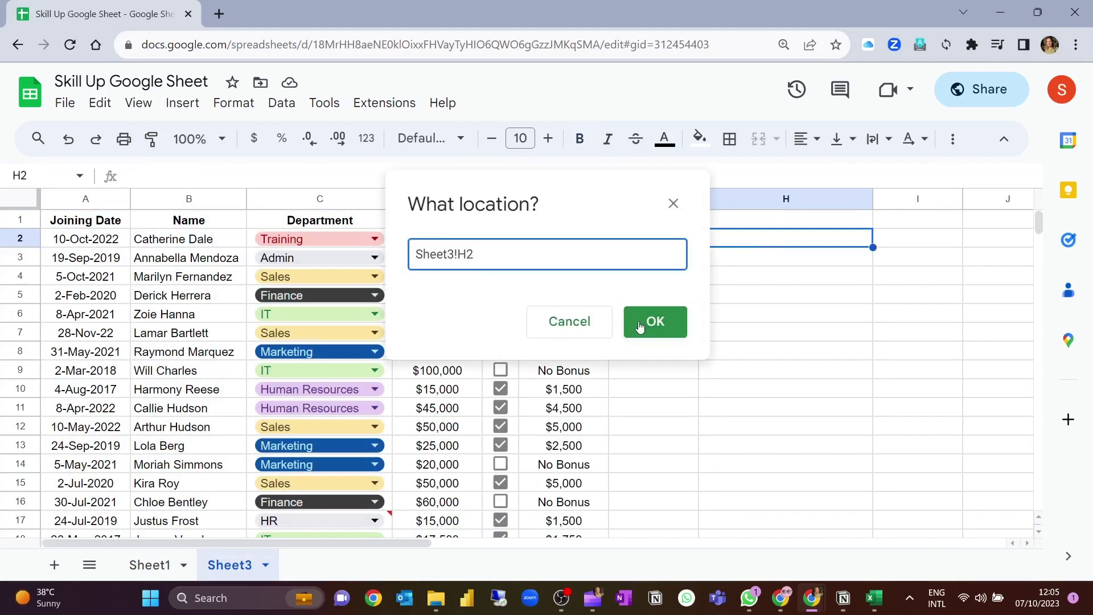
{"action": "left_click", "coordinate": [639, 327]}
{"action": "left_click", "coordinate": [639, 455]}
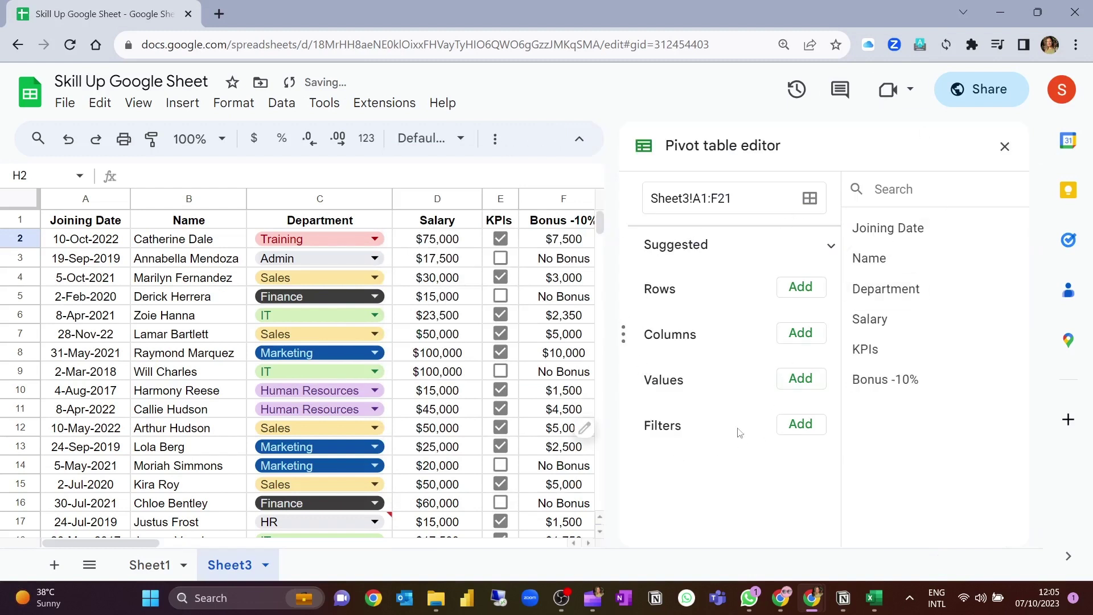
Step: Add Department to the pivot table's values and check the resulting count
{"action": "mouse_move", "coordinate": [886, 289]}
{"action": "left_mouse_down"}
{"action": "mouse_move", "coordinate": [752, 406]}
{"action": "mouse_move", "coordinate": [683, 419]}
{"action": "left_mouse_up"}
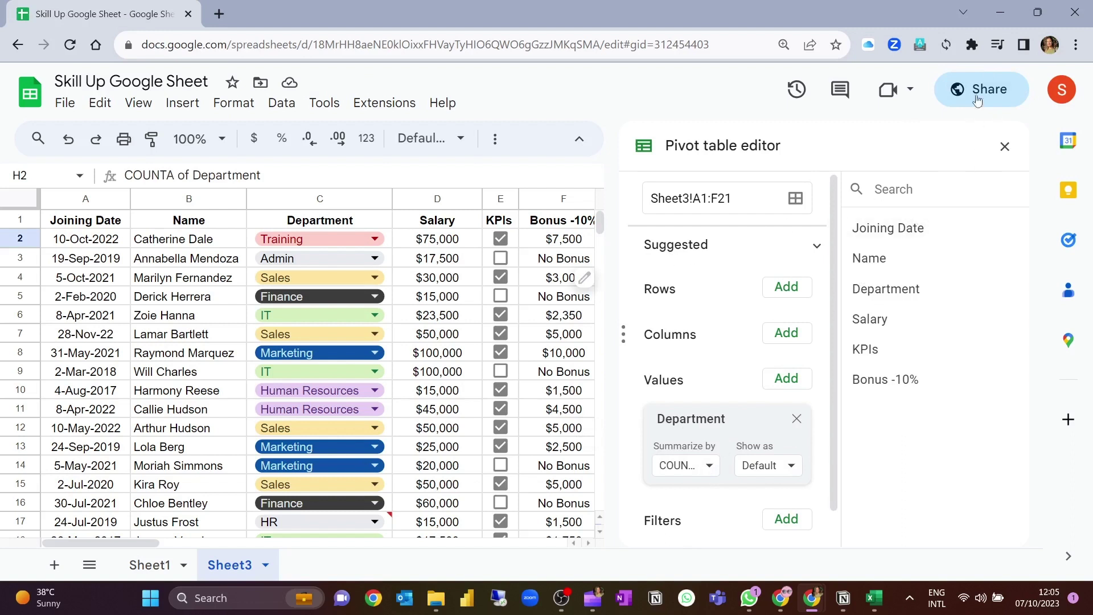
{"action": "left_click", "coordinate": [1004, 145]}
{"action": "left_click", "coordinate": [830, 266]}
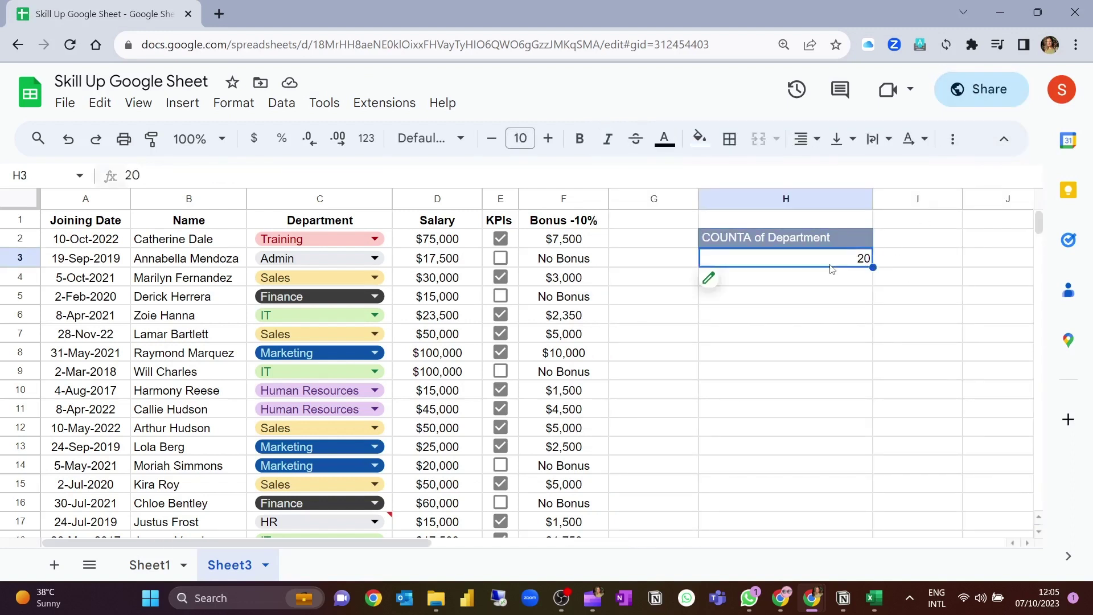
{"action": "mouse_move", "coordinate": [391, 244]}
{"action": "left_mouse_down"}
{"action": "mouse_move", "coordinate": [360, 510]}
{"action": "mouse_move", "coordinate": [369, 482]}
{"action": "left_mouse_up"}
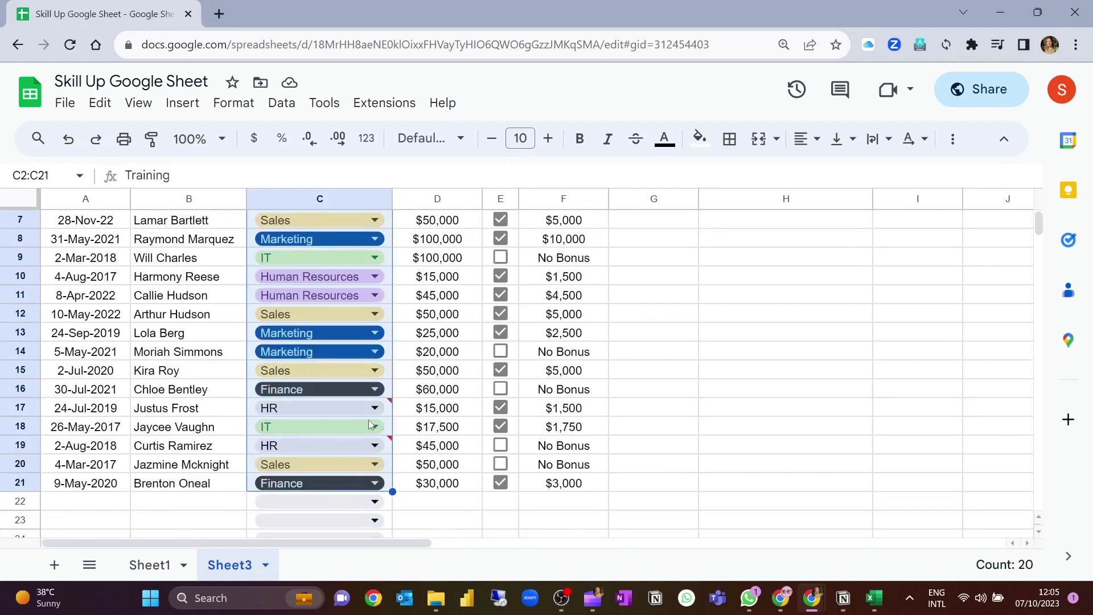
{"action": "scroll", "coordinate": [367, 427], "scroll_direction": "up", "scroll_amount": 3}
{"action": "mouse_move", "coordinate": [785, 258]}
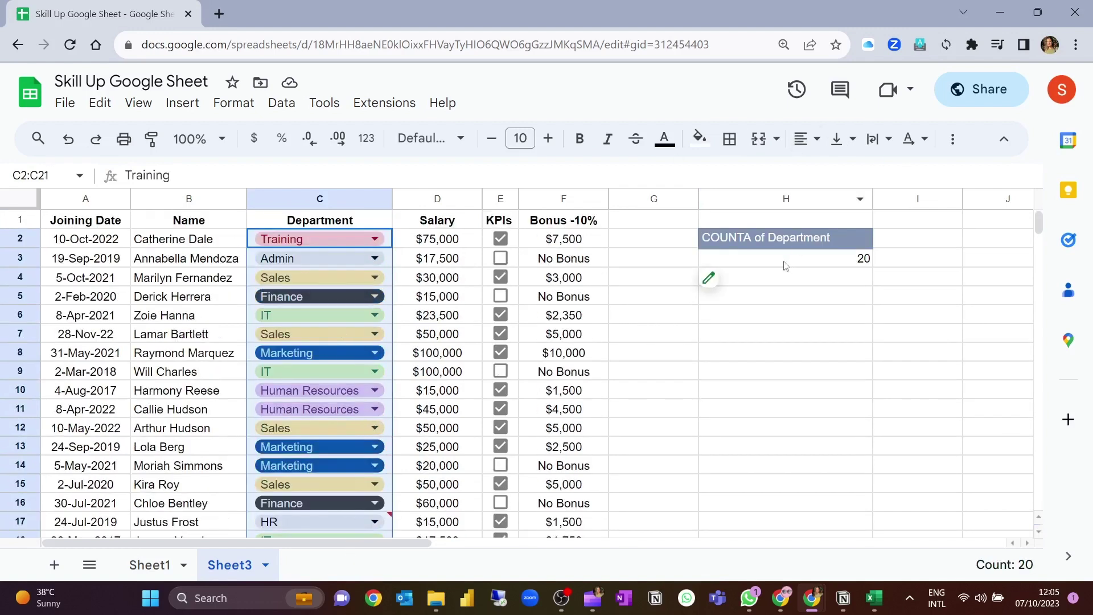
Step: Change the pivot's Summarize by from COUNTA to COUNTUNIQUE, showing 8 departments
{"action": "left_click", "coordinate": [713, 286]}
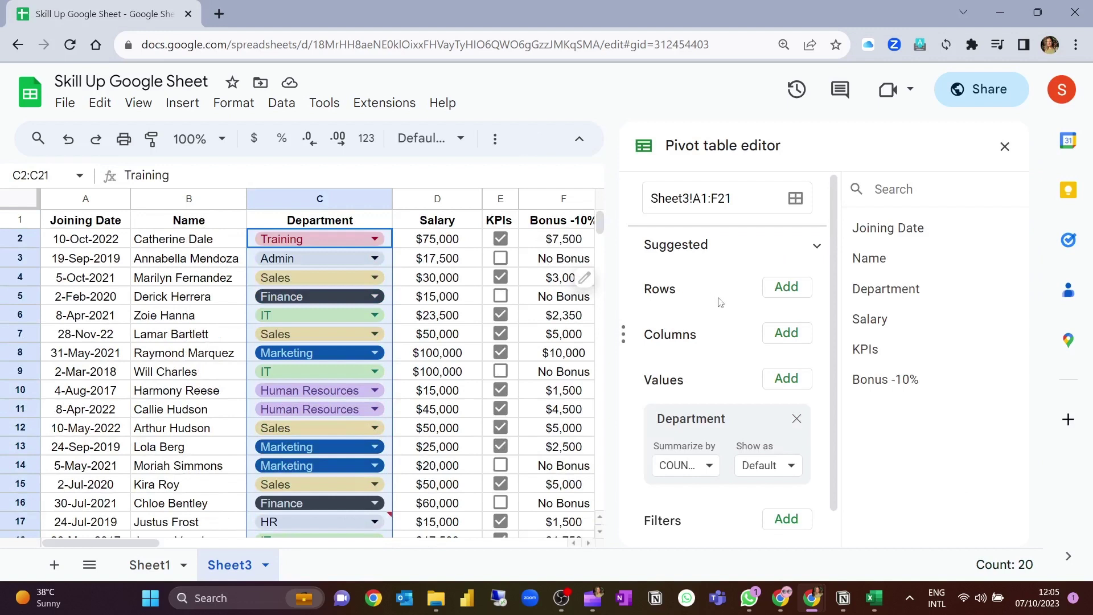
{"action": "left_click", "coordinate": [708, 467]}
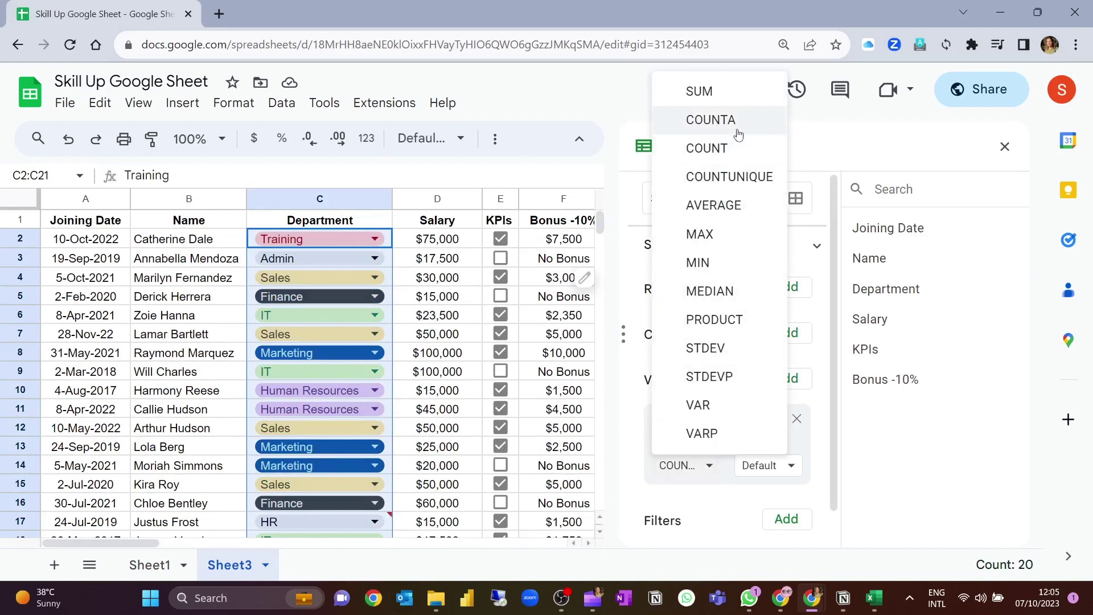
{"action": "left_click", "coordinate": [745, 177]}
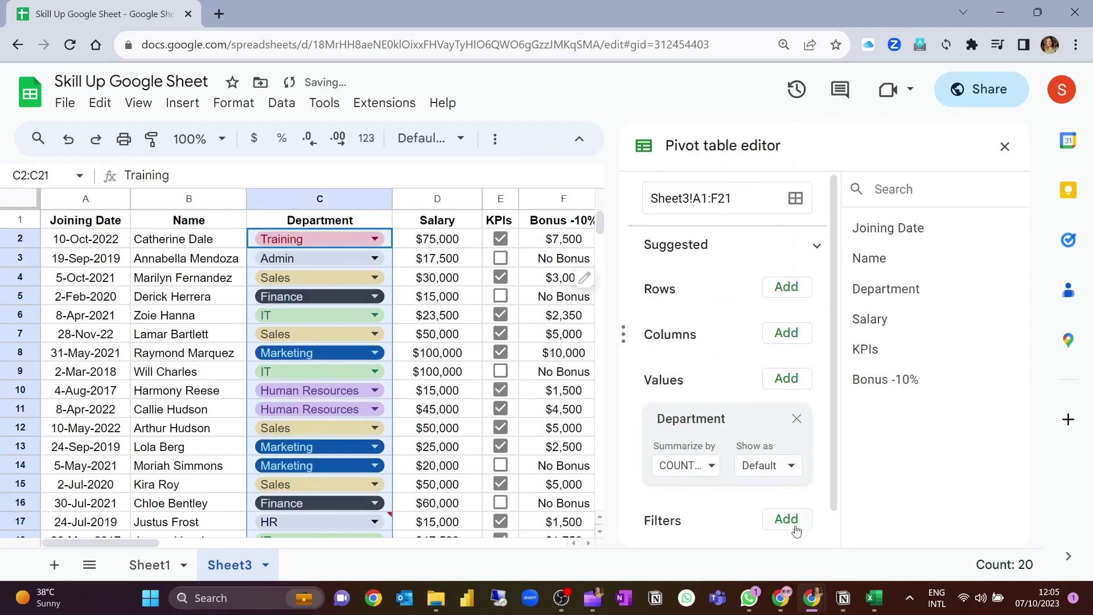
{"action": "scroll", "coordinate": [793, 522], "scroll_direction": "down", "scroll_amount": 1}
{"action": "left_click", "coordinate": [1005, 145]}
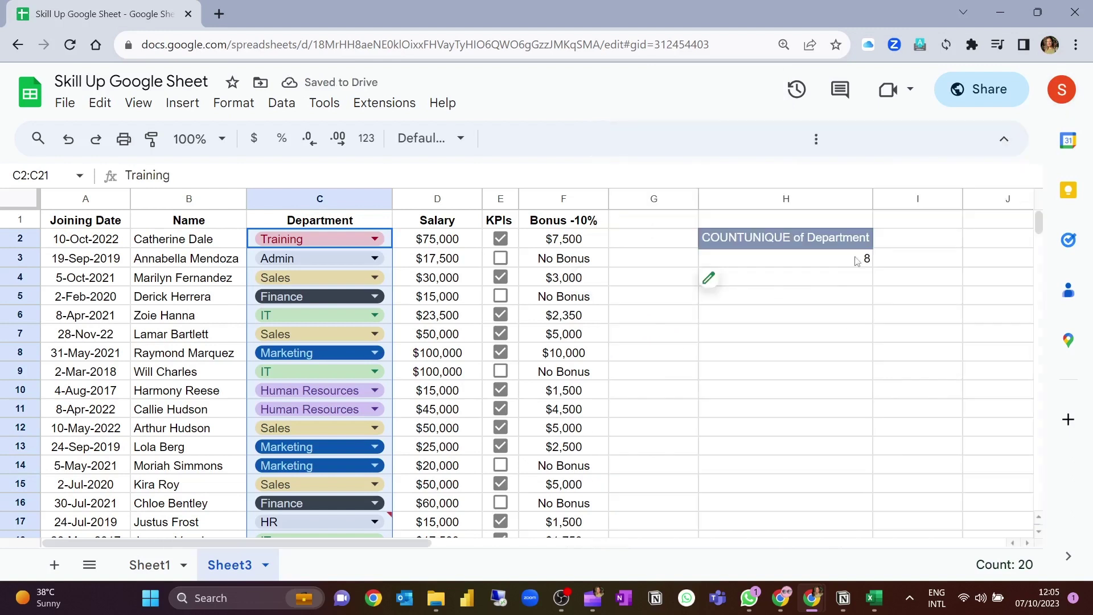
{"action": "left_click", "coordinate": [802, 258]}
{"action": "left_click", "coordinate": [786, 334]}
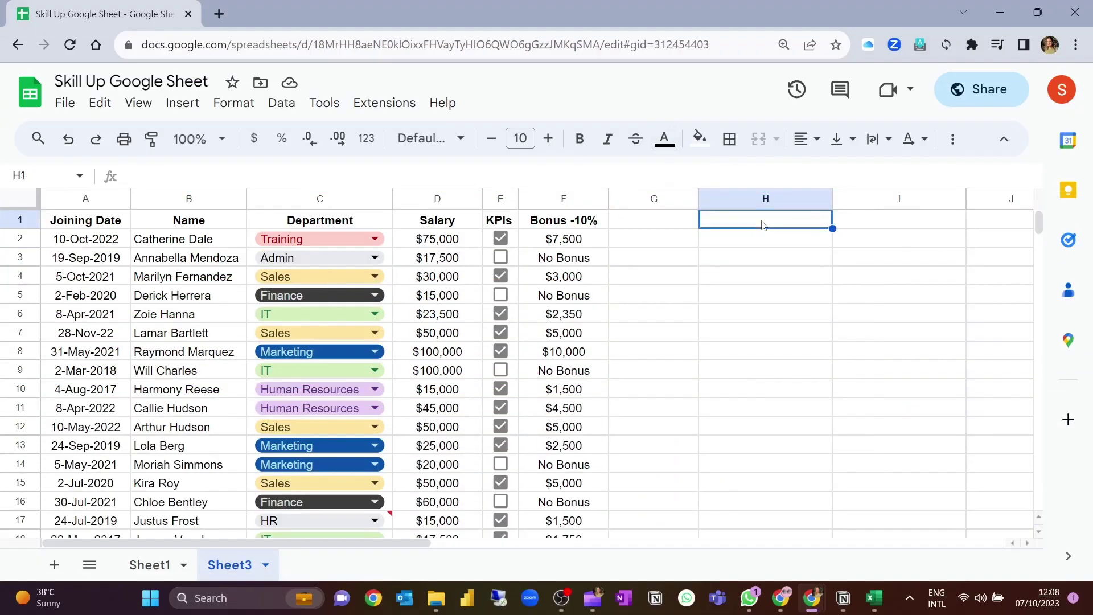
{"action": "type", "text": "NAME SE"}
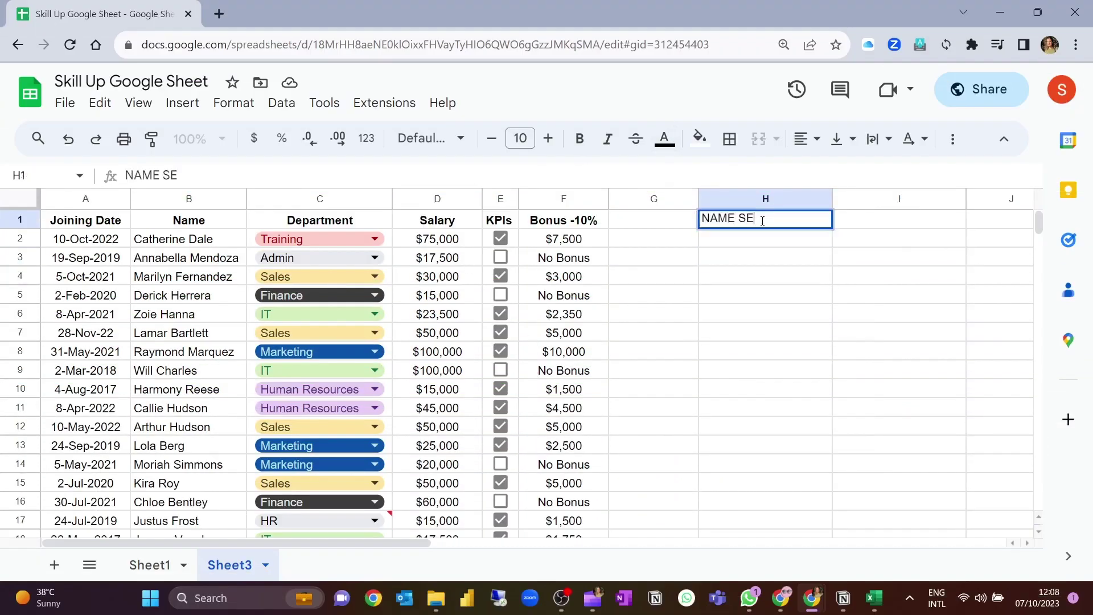
{"action": "type", "text": "H"}
Step: Confirm the NAME SEARCH heading in H1, then reselect the cell beneath it
{"action": "key", "text": "Return"}
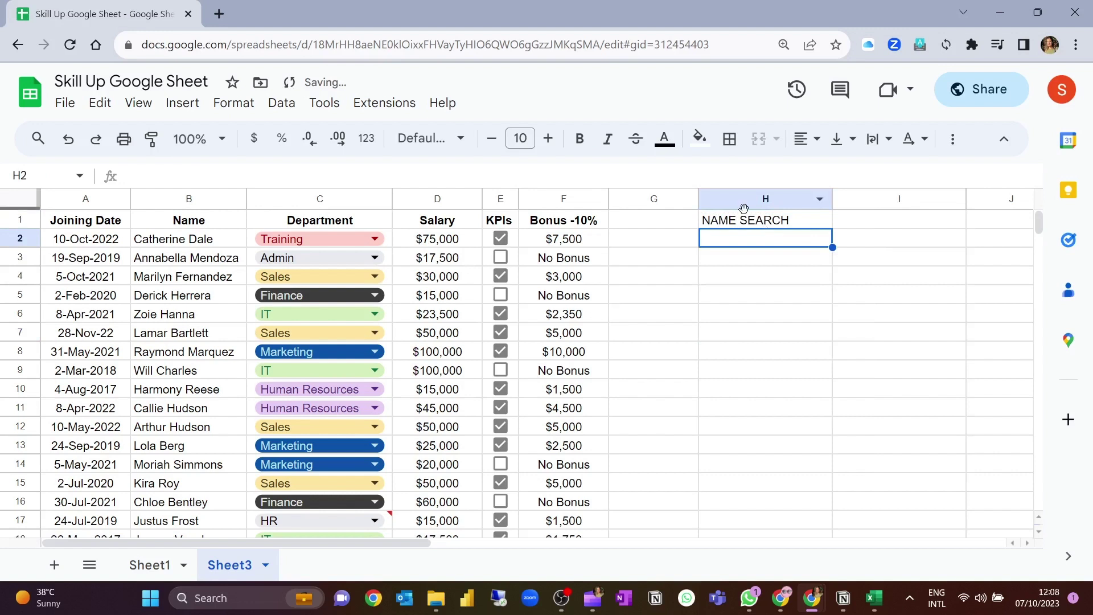
{"action": "left_click", "coordinate": [205, 205]}
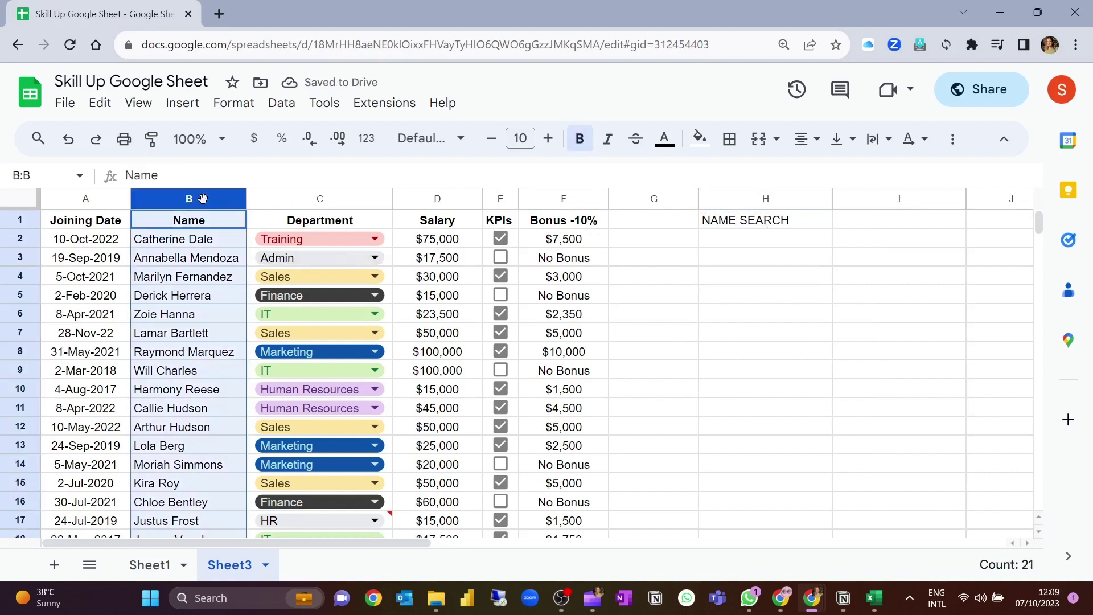
{"action": "left_click", "coordinate": [758, 238]}
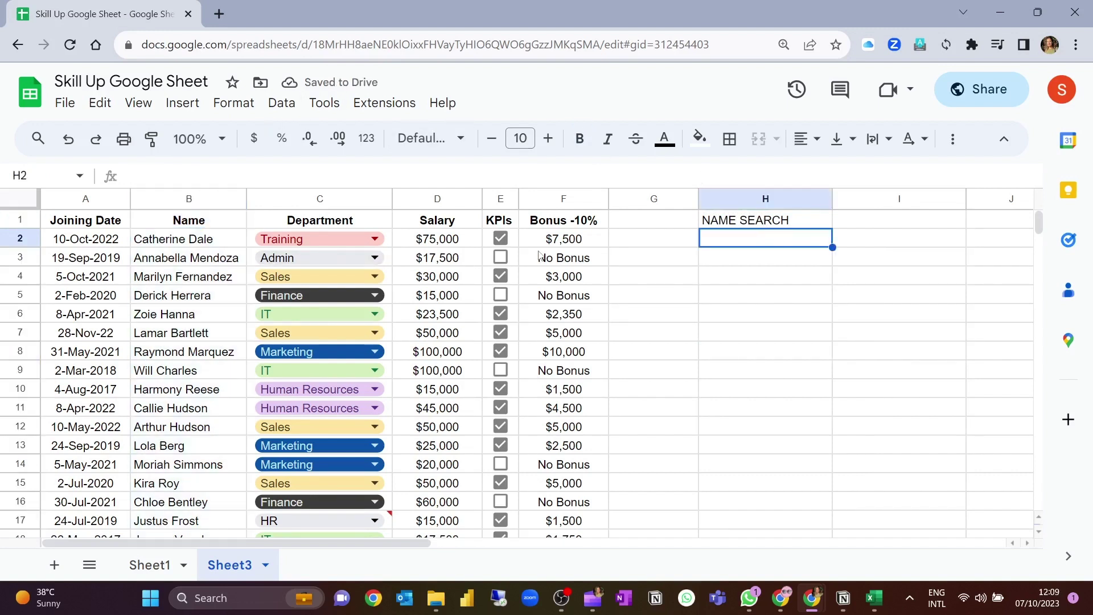
Step: Start a data validation rule on H2:H with 'Dropdown (from a range)' criteria
{"action": "left_click", "coordinate": [282, 104]}
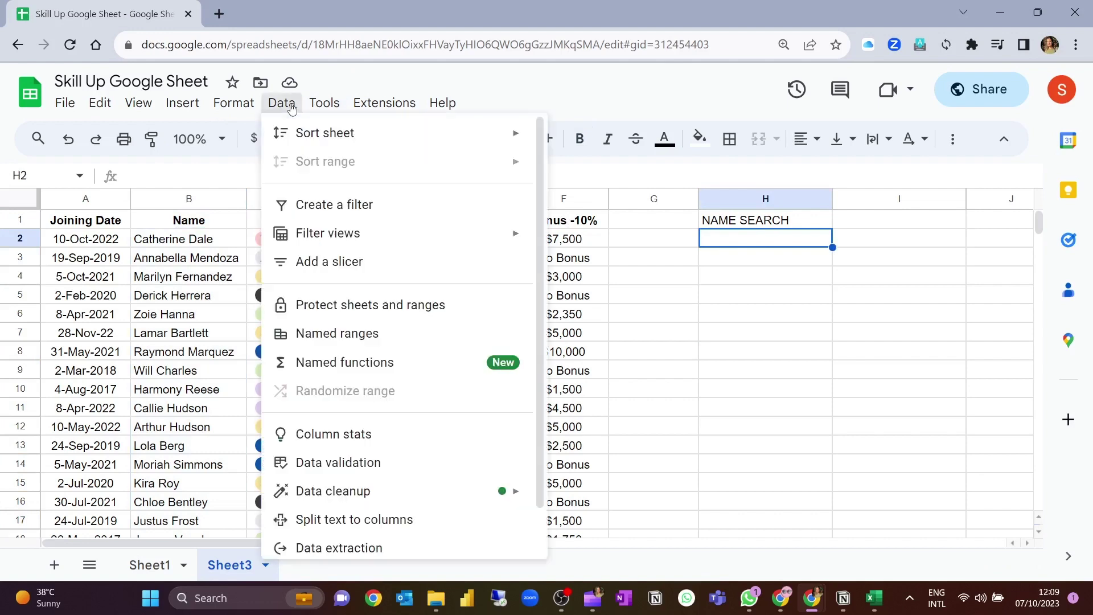
{"action": "left_click", "coordinate": [398, 462]}
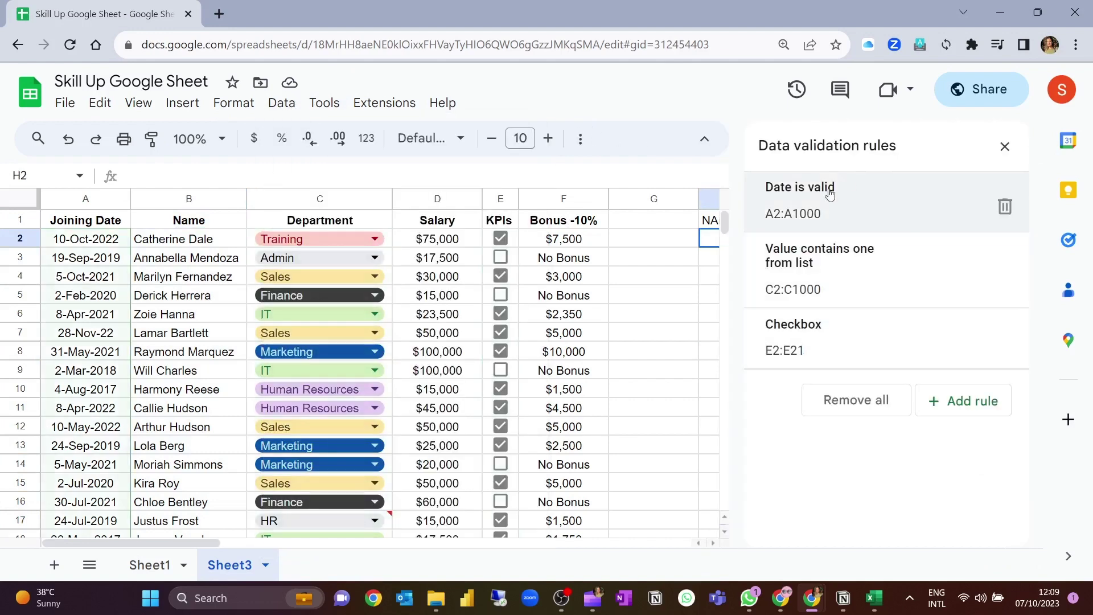
{"action": "left_click", "coordinate": [939, 398]}
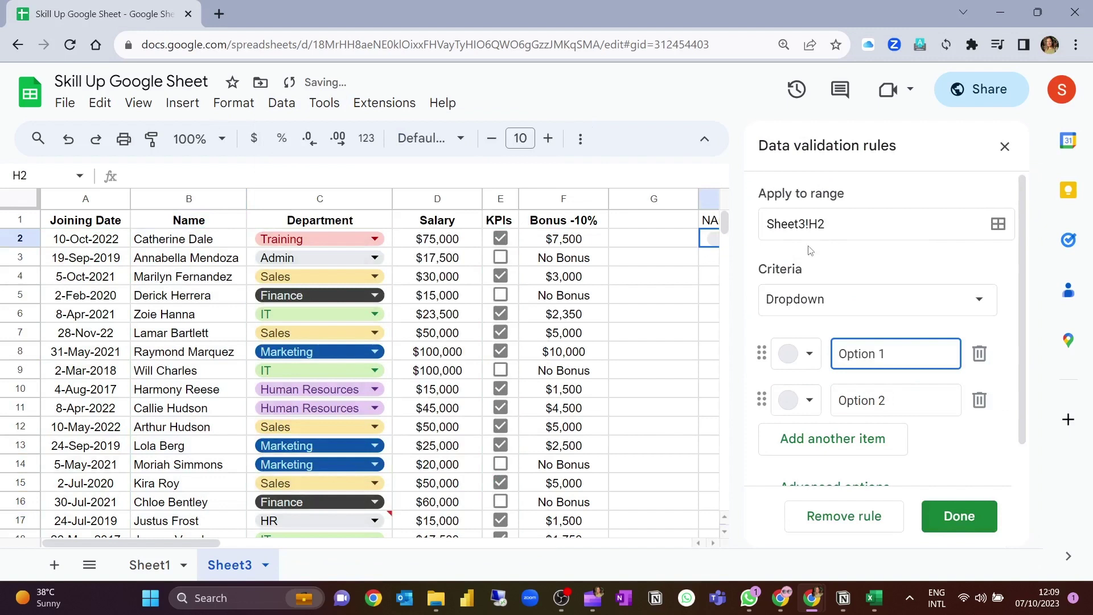
{"action": "left_click", "coordinate": [843, 221]}
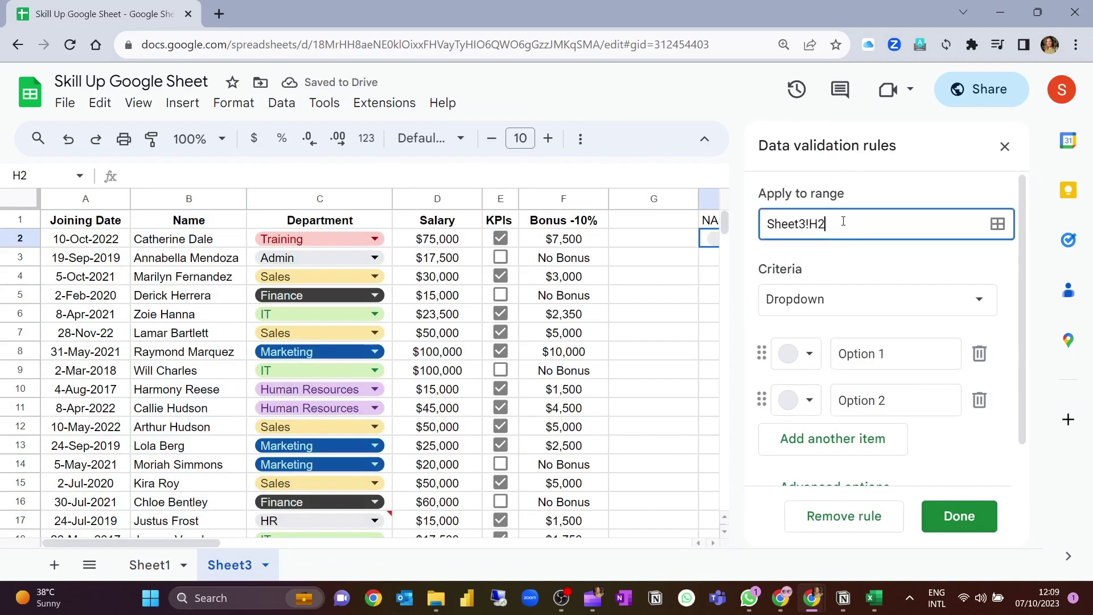
{"action": "type", "text": ":H"}
{"action": "left_click", "coordinate": [944, 308]}
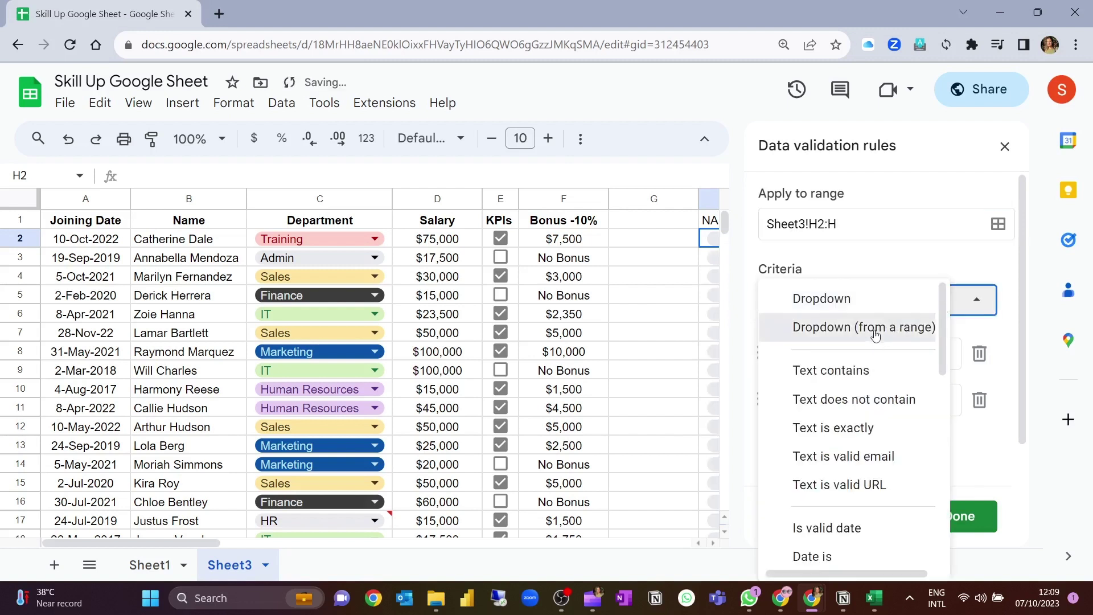
{"action": "left_click", "coordinate": [875, 334]}
Step: Set the dropdown's source range to B2:B, save the rule, and close the panel
{"action": "left_click", "coordinate": [838, 366]}
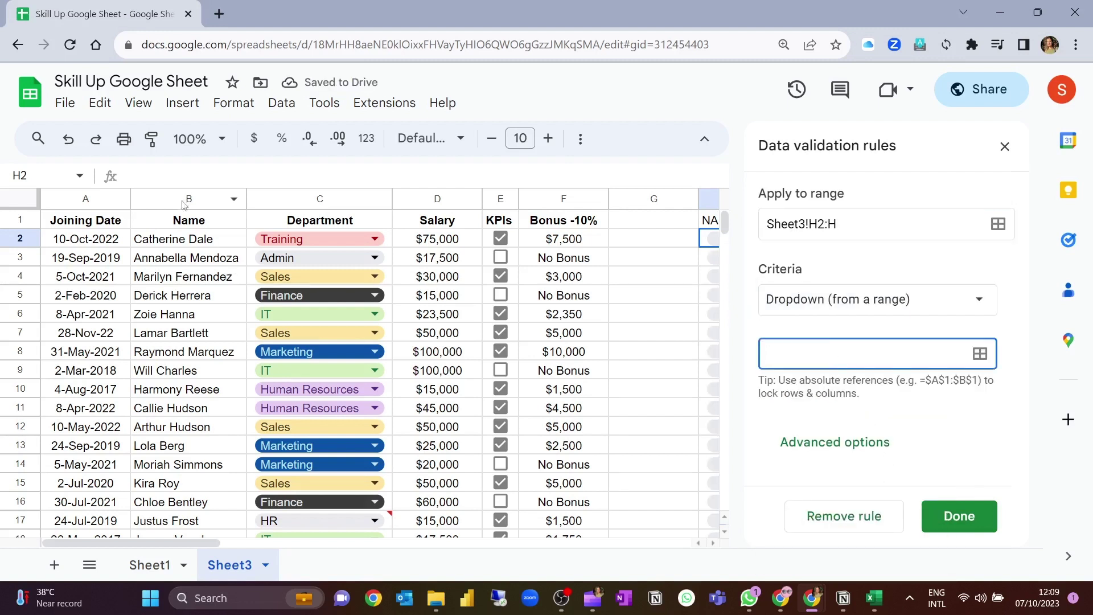
{"action": "left_click", "coordinate": [199, 240]}
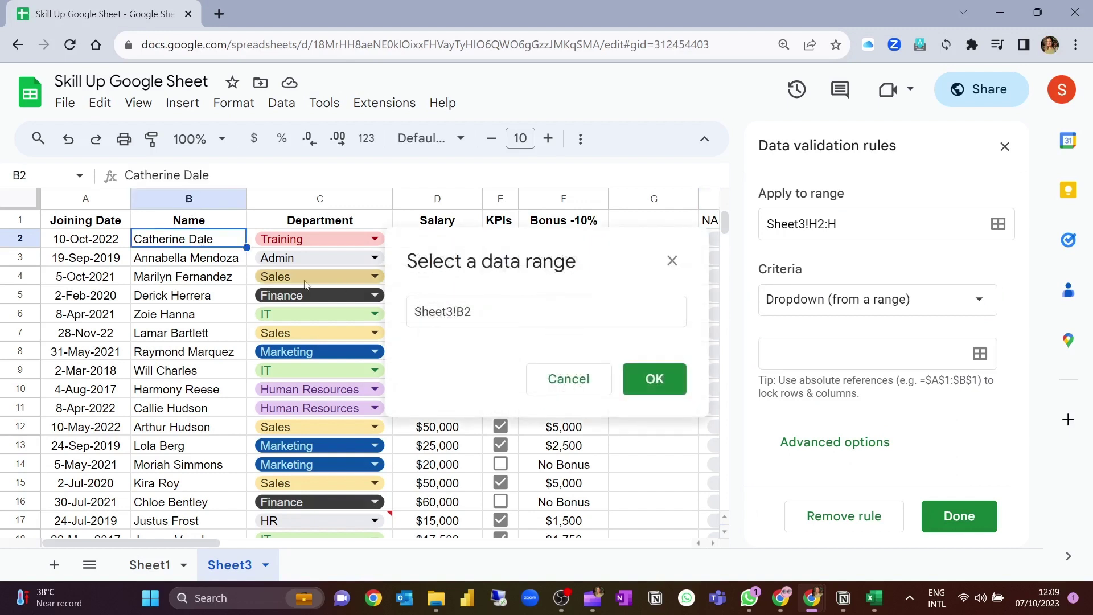
{"action": "left_click", "coordinate": [508, 312]}
{"action": "type", "text": ":B"}
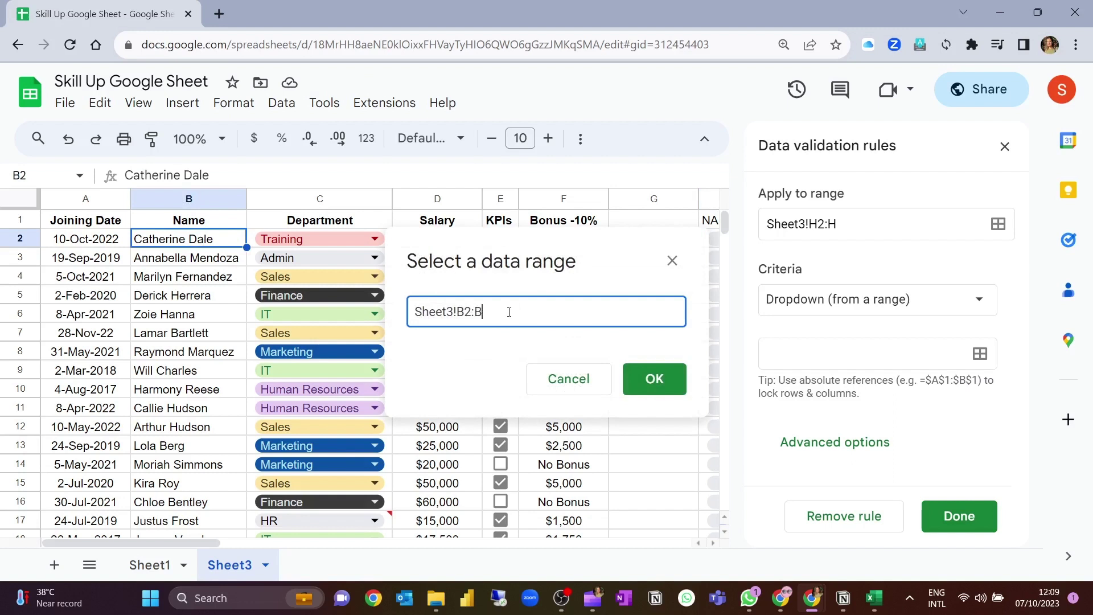
{"action": "left_click", "coordinate": [672, 385]}
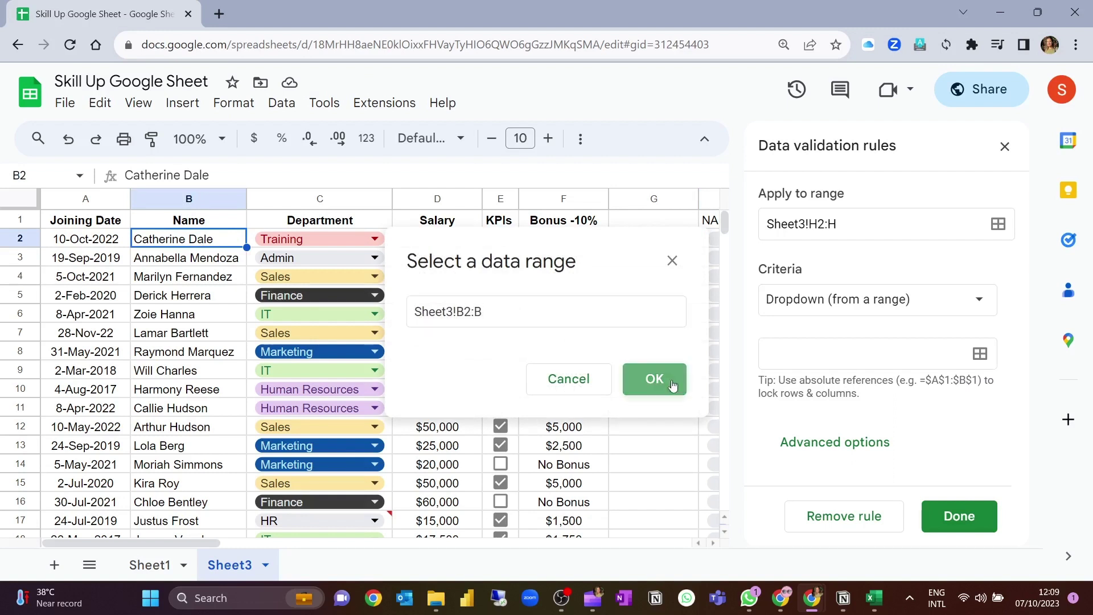
{"action": "left_click", "coordinate": [959, 515]}
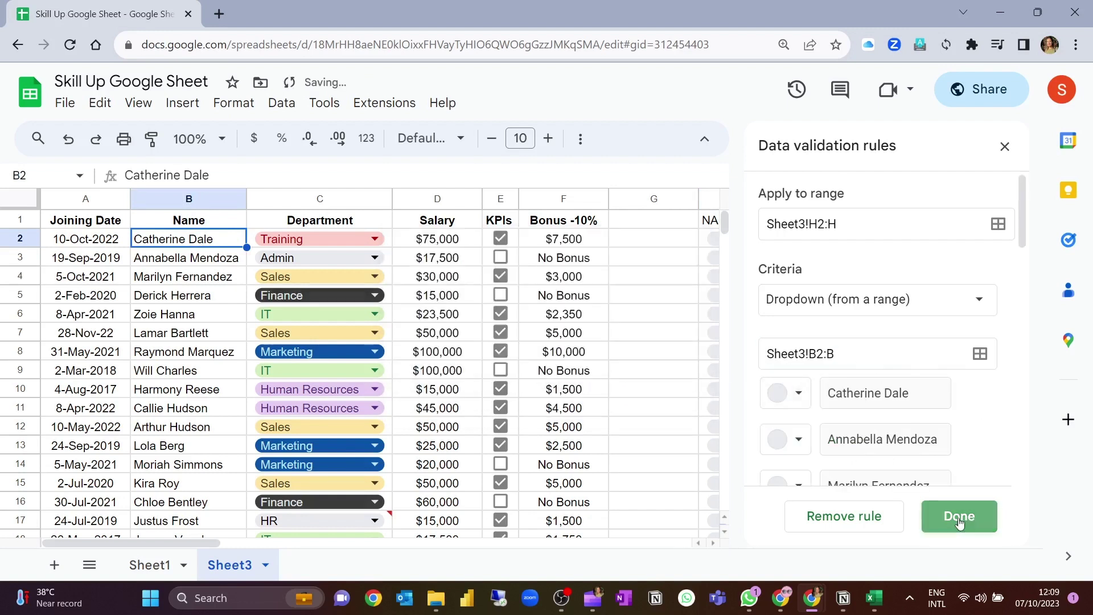
{"action": "left_click", "coordinate": [1004, 146]}
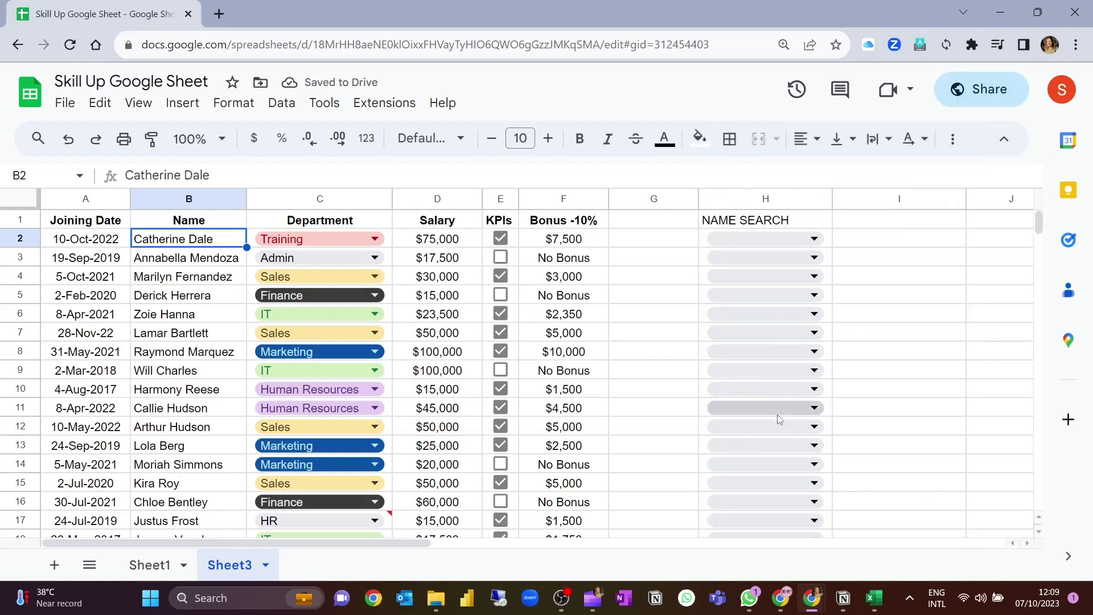
{"action": "left_click", "coordinate": [816, 241]}
{"action": "scroll", "coordinate": [732, 308], "scroll_direction": "down", "scroll_amount": 5}
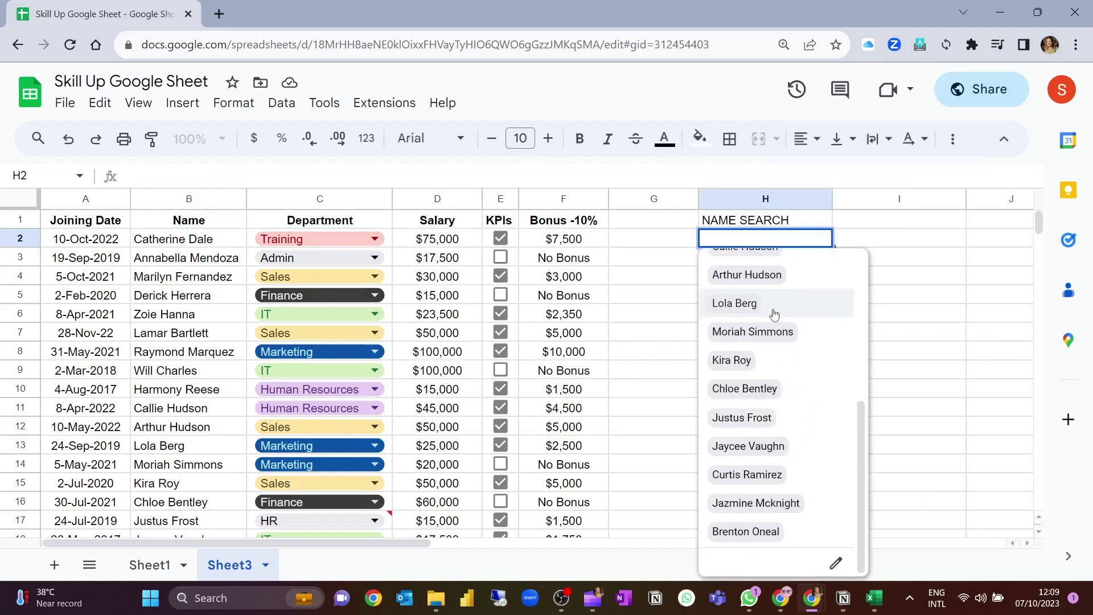
{"action": "scroll", "coordinate": [732, 307], "scroll_direction": "up", "scroll_amount": 5}
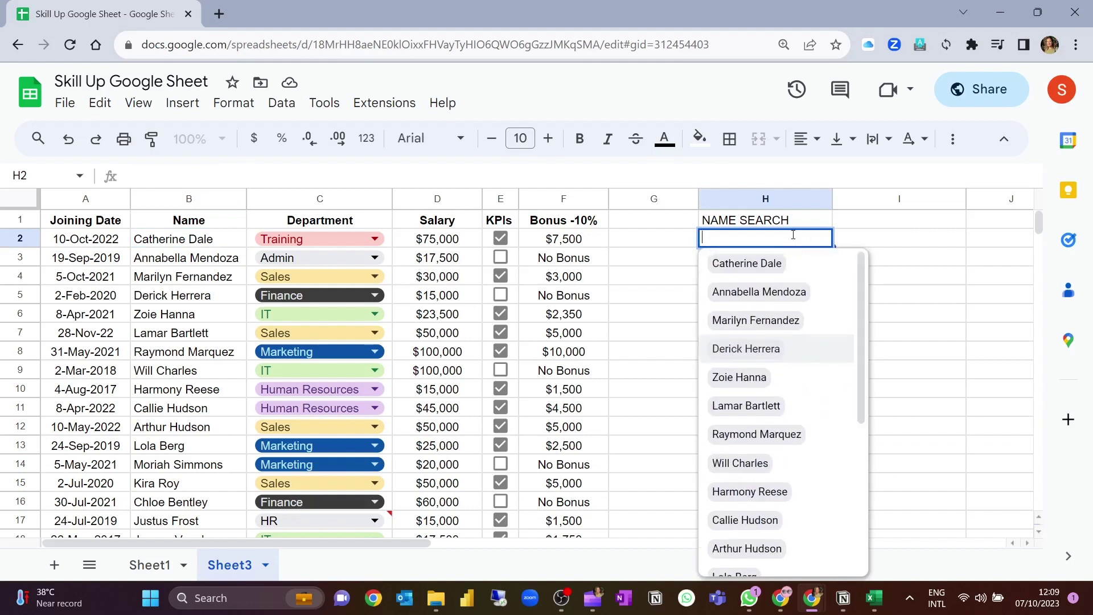
{"action": "type", "text": "DERI"}
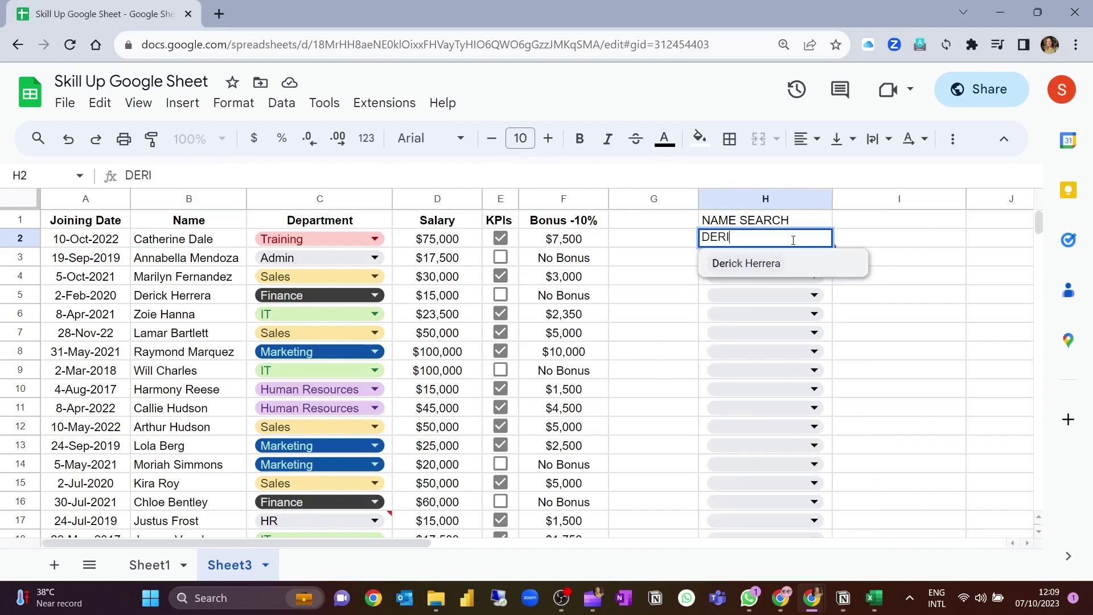
{"action": "key", "text": "Tab"}
{"action": "key", "text": "Return"}
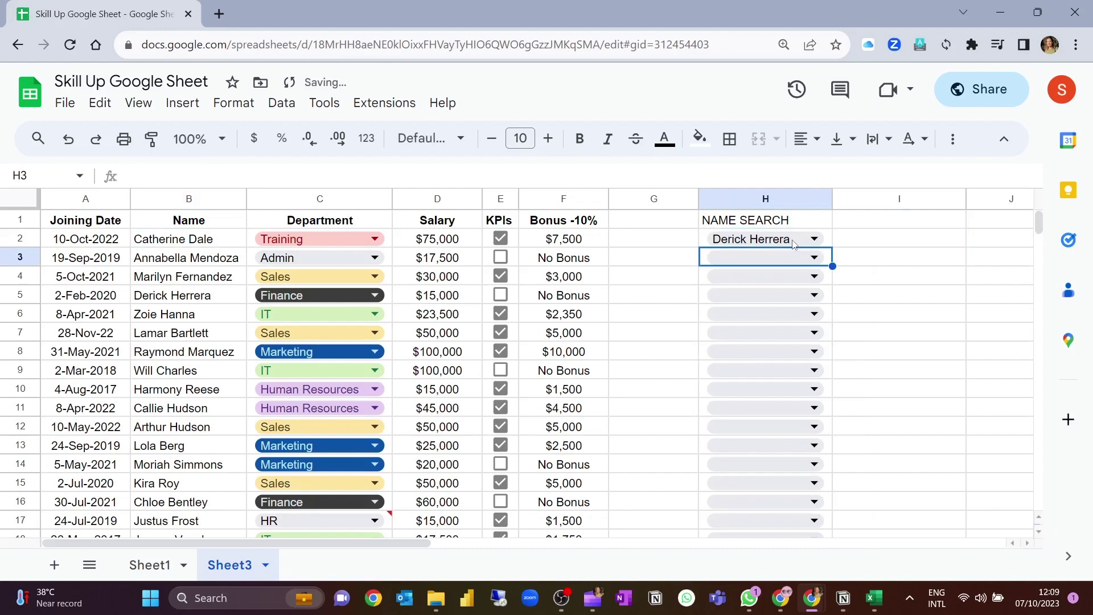
{"action": "type", "text": "MA"}
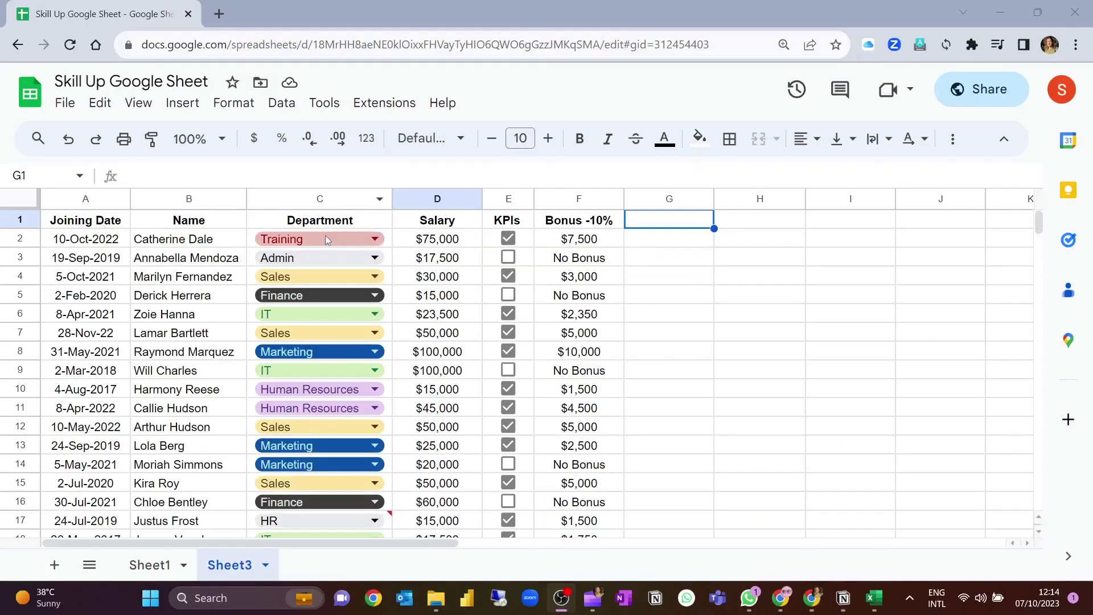
Step: Create a new filter view named 'Bonus Employees'
{"action": "left_click", "coordinate": [280, 103]}
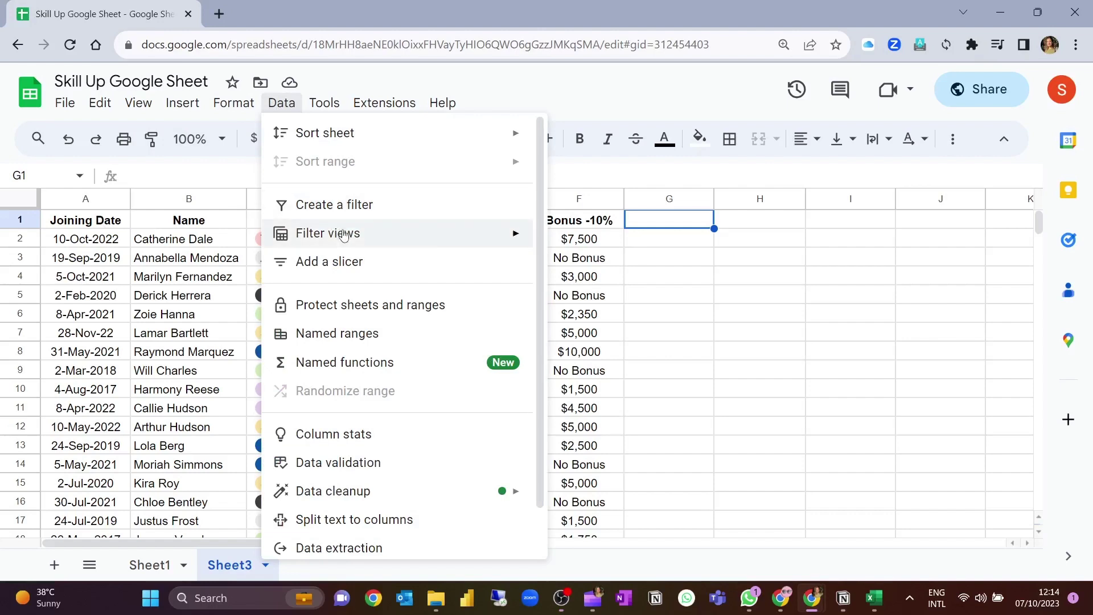
{"action": "mouse_move", "coordinate": [328, 232]}
{"action": "left_click", "coordinate": [630, 239]}
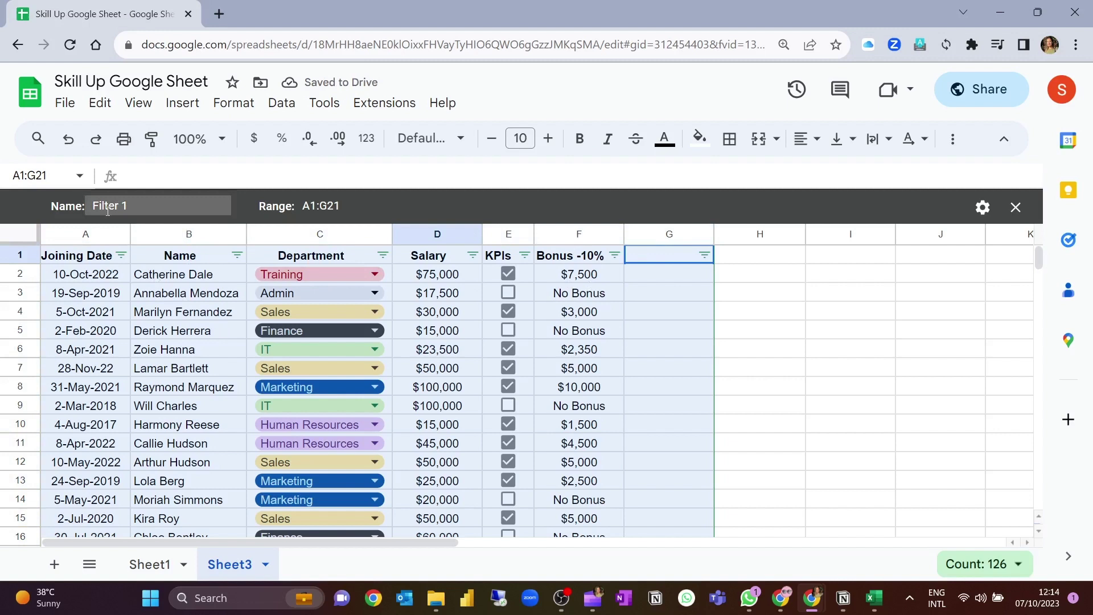
{"action": "left_click", "coordinate": [147, 204]}
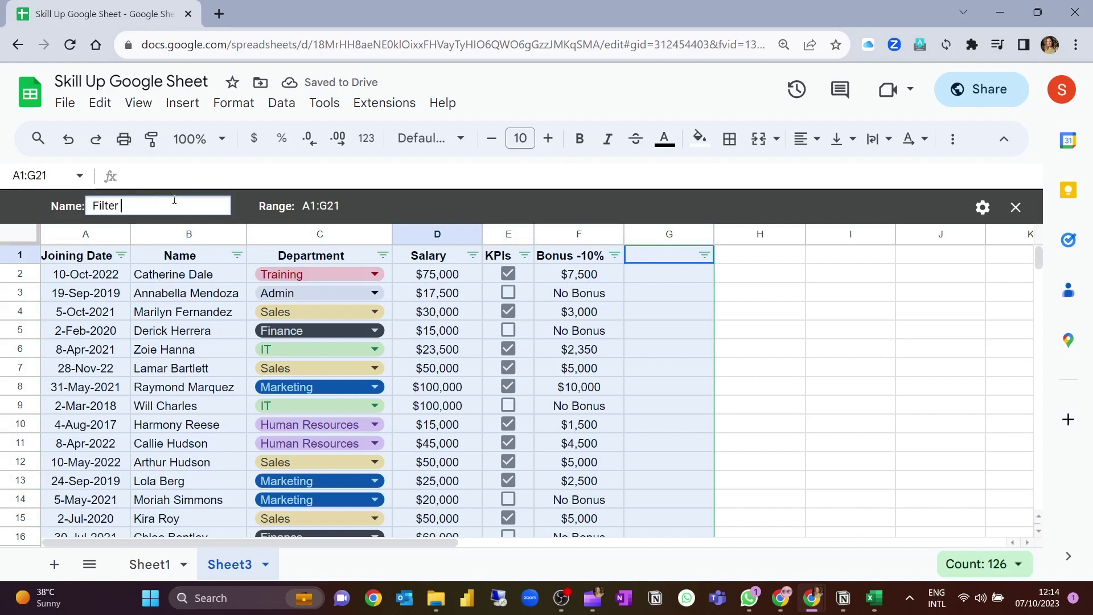
{"action": "key", "text": "BackSpace"}
{"action": "key", "text": "BackSpace"}
{"action": "key", "text": "BackSpace"}
{"action": "type", "text": "Bonus Employees"}
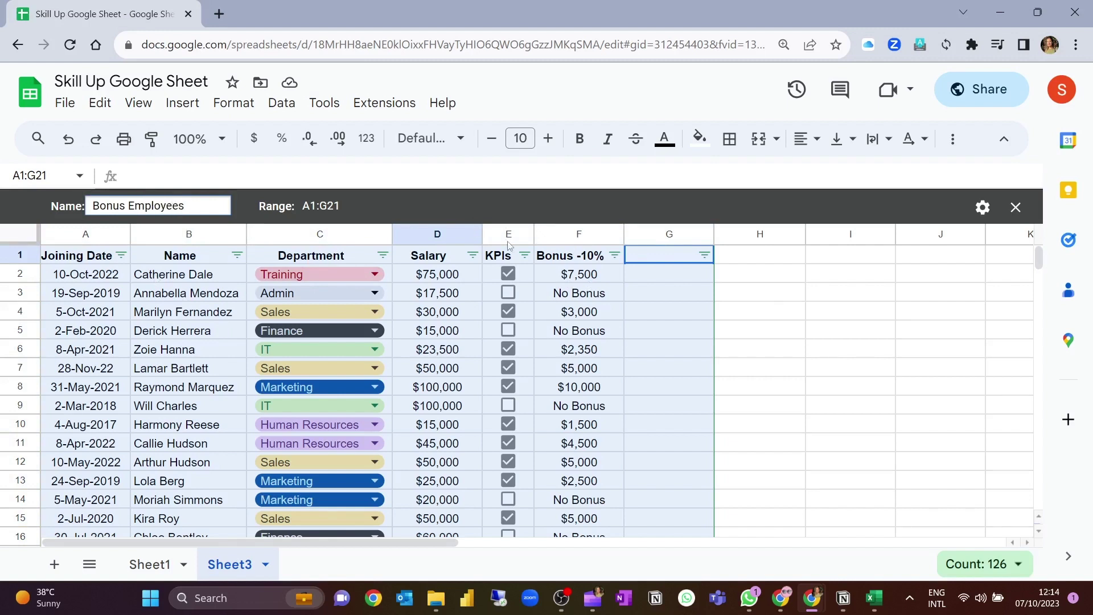
{"action": "left_click", "coordinate": [598, 257]}
Step: Filter the Bonus column to exclude 'No Bonus' rows
{"action": "left_click", "coordinate": [614, 255]}
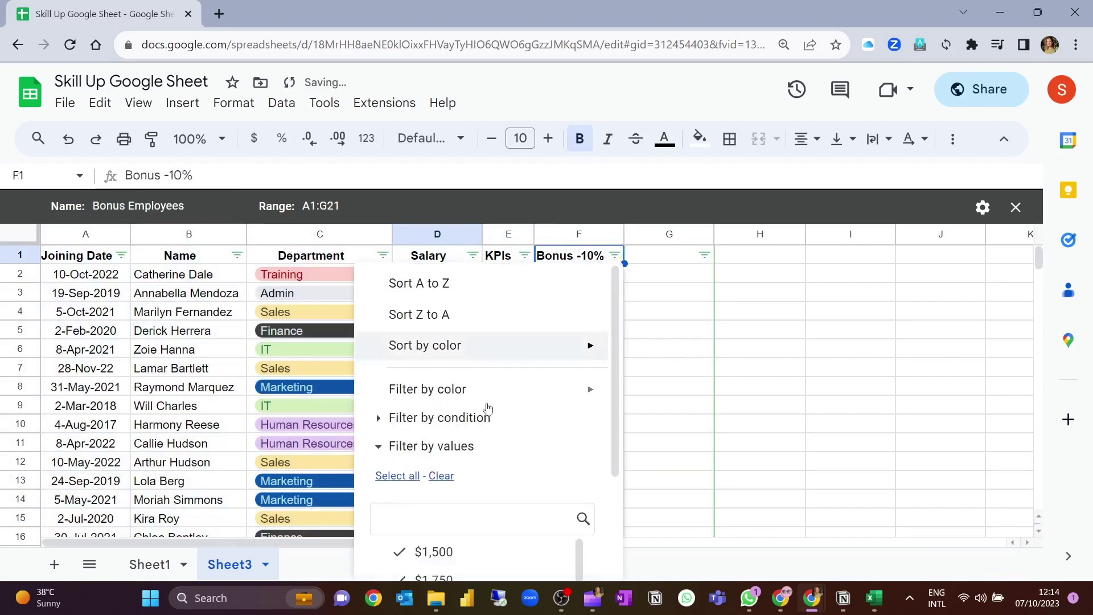
{"action": "scroll", "coordinate": [530, 461], "scroll_direction": "down", "scroll_amount": 5}
{"action": "scroll", "coordinate": [542, 451], "scroll_direction": "down", "scroll_amount": 3}
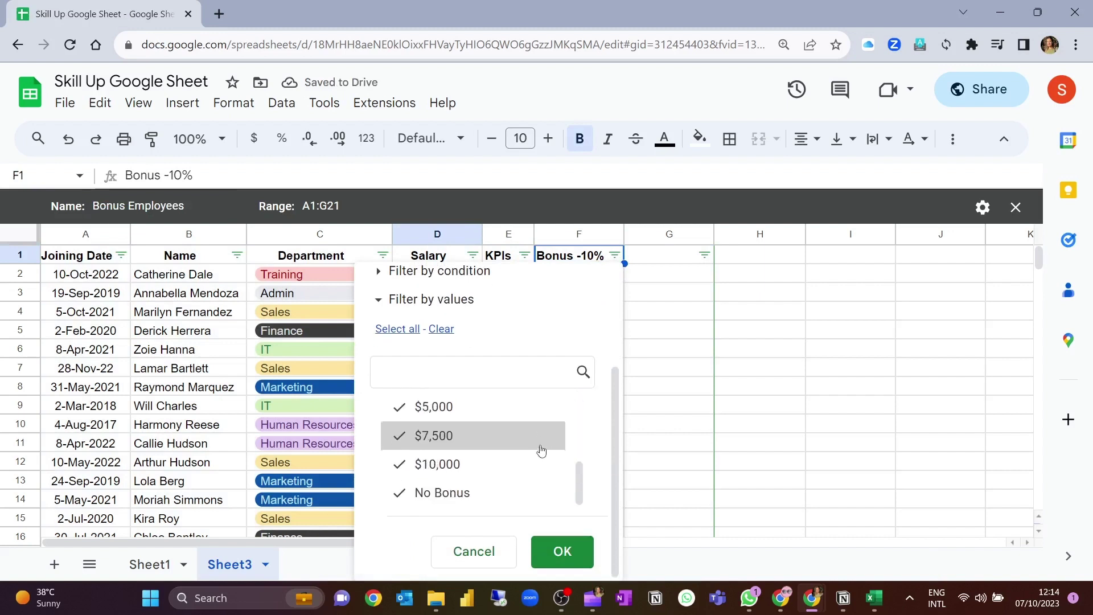
{"action": "left_click", "coordinate": [398, 494]}
{"action": "left_click", "coordinate": [562, 551]}
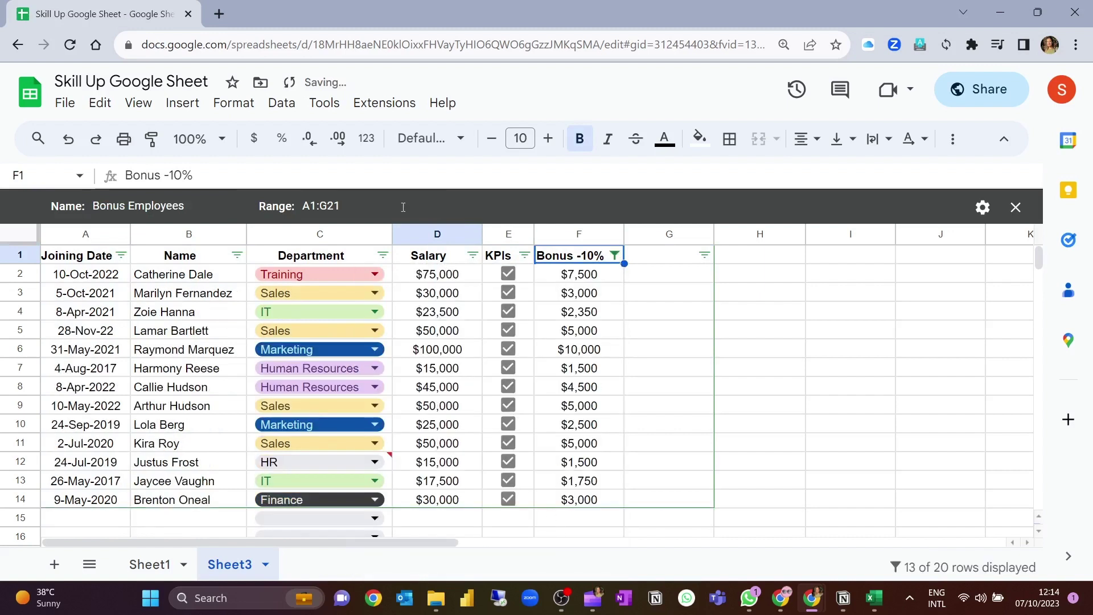
{"action": "left_click", "coordinate": [850, 311]}
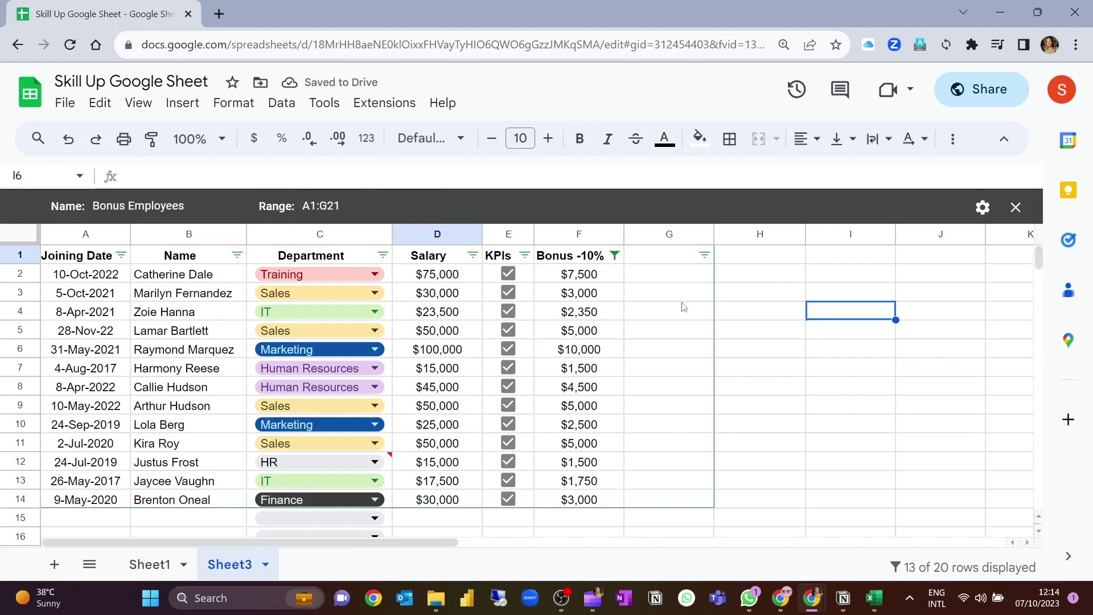
Step: Close the Bonus Employees filter view and reopen it from Data > Filter views
{"action": "left_click", "coordinate": [1016, 208]}
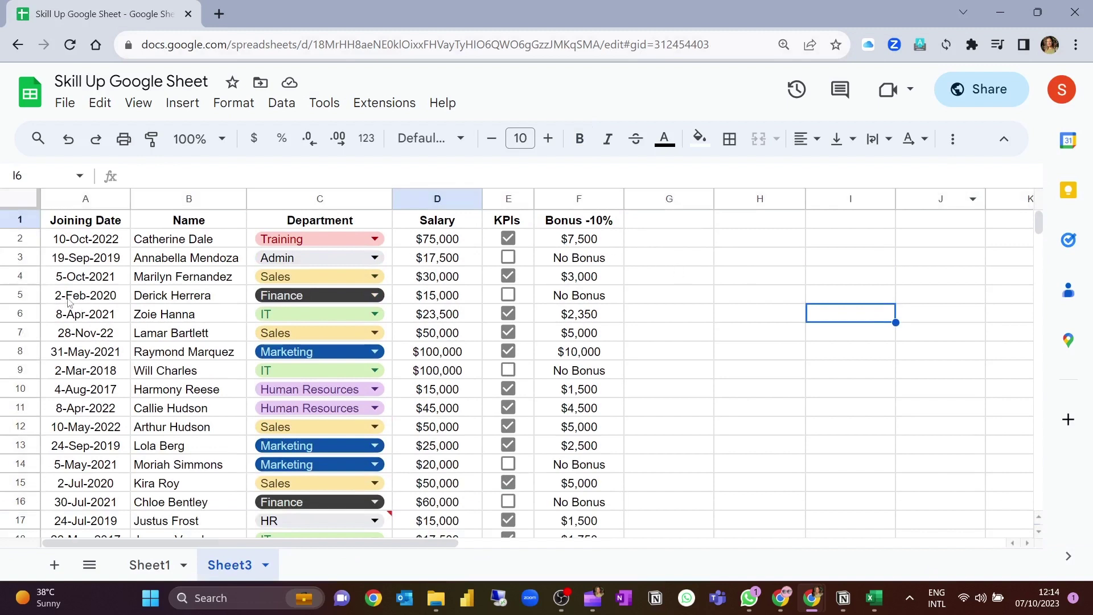
{"action": "left_click", "coordinate": [291, 111]}
{"action": "mouse_move", "coordinate": [327, 234]}
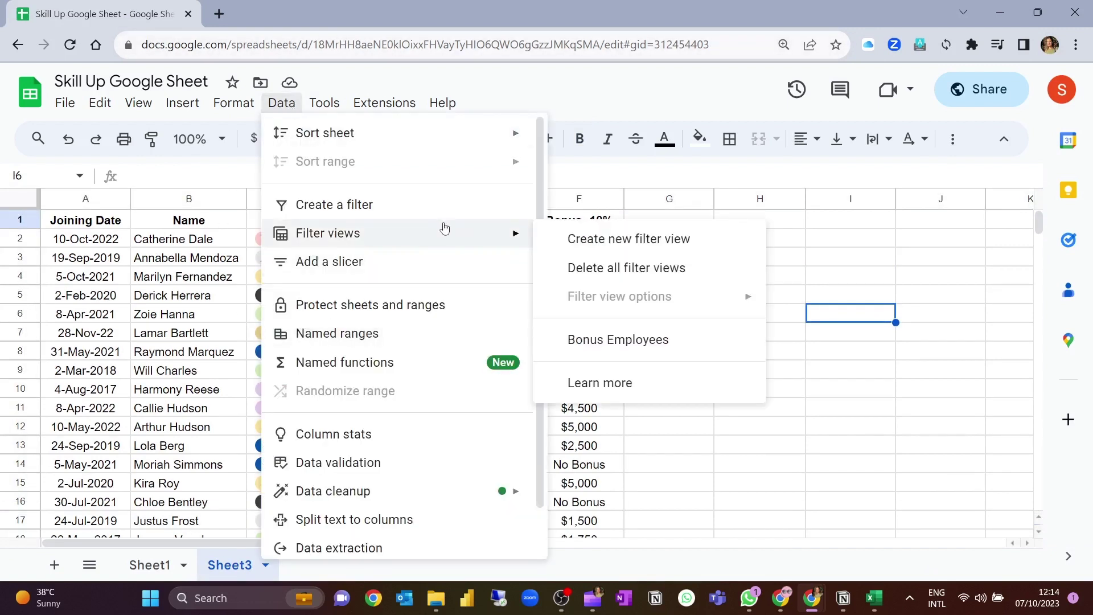
{"action": "left_click", "coordinate": [579, 349]}
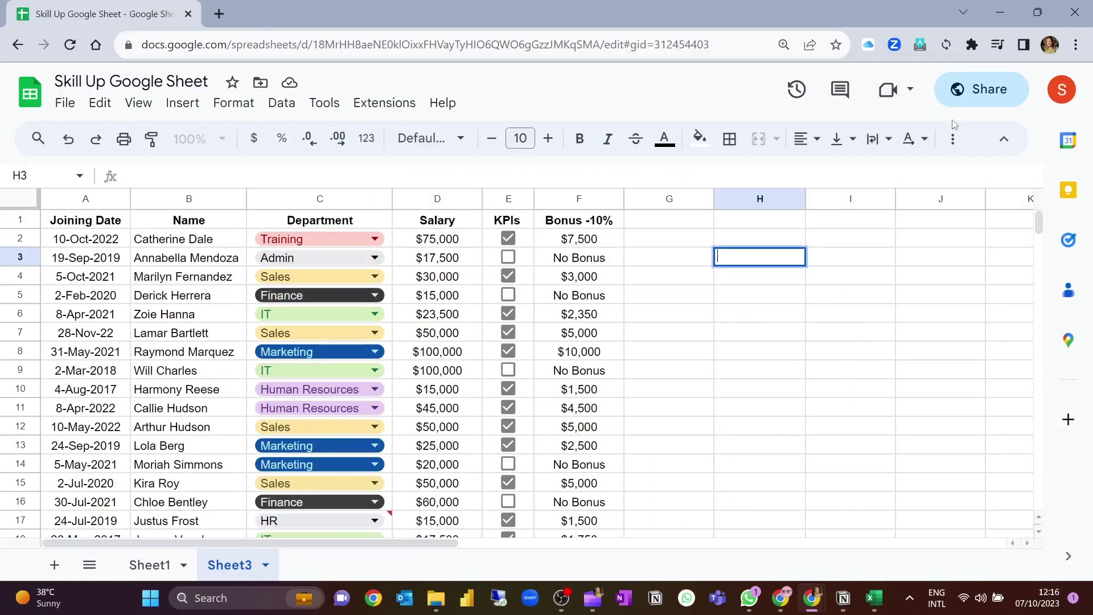
{"action": "left_click", "coordinate": [976, 98]}
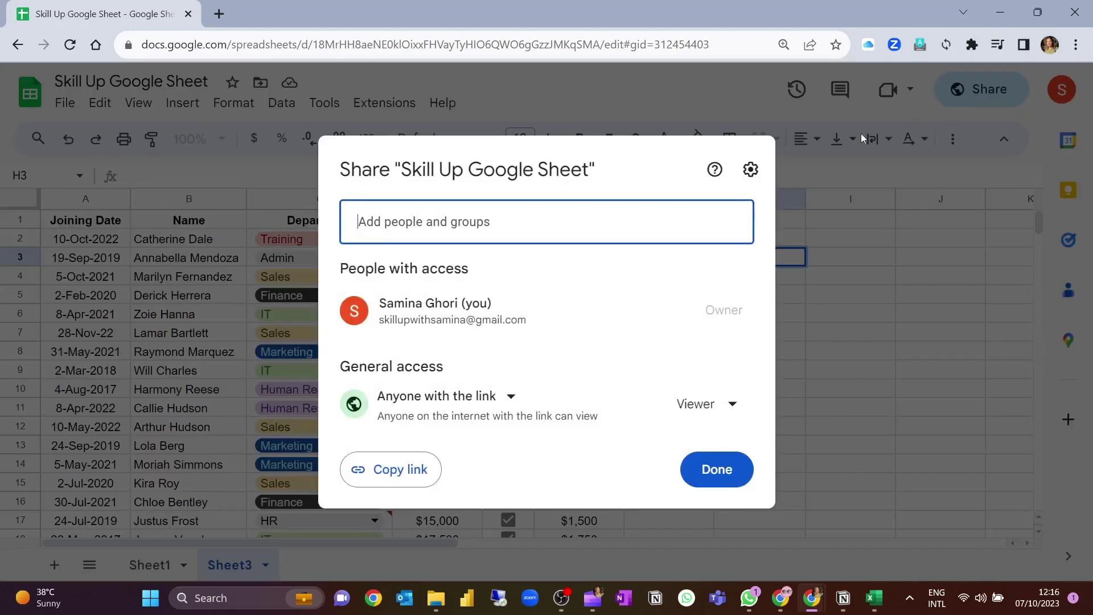
{"action": "left_click", "coordinate": [717, 409]}
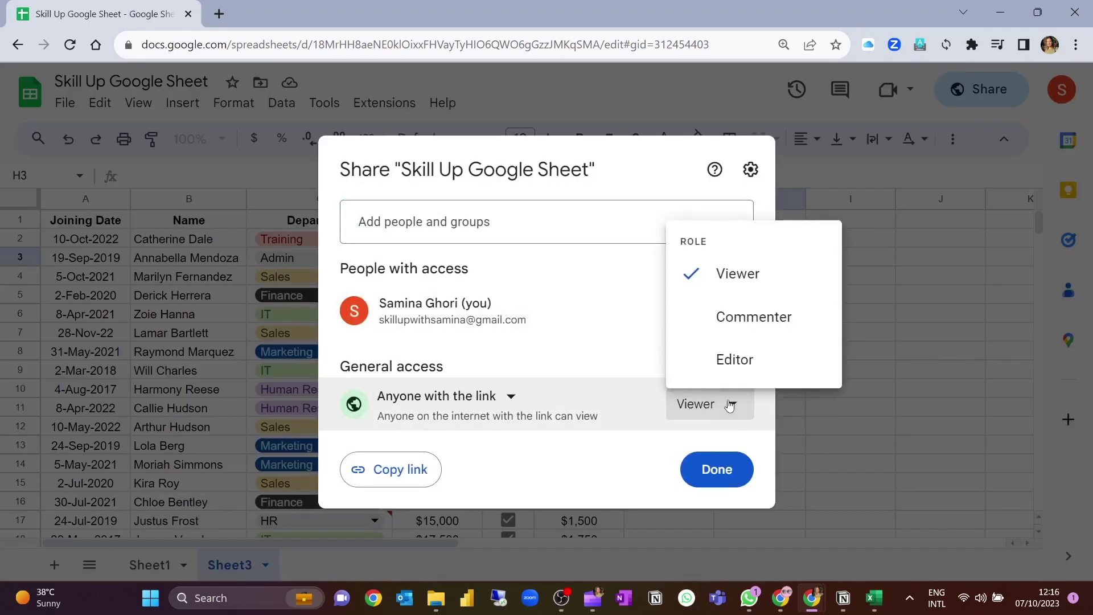
{"action": "left_click", "coordinate": [554, 489]}
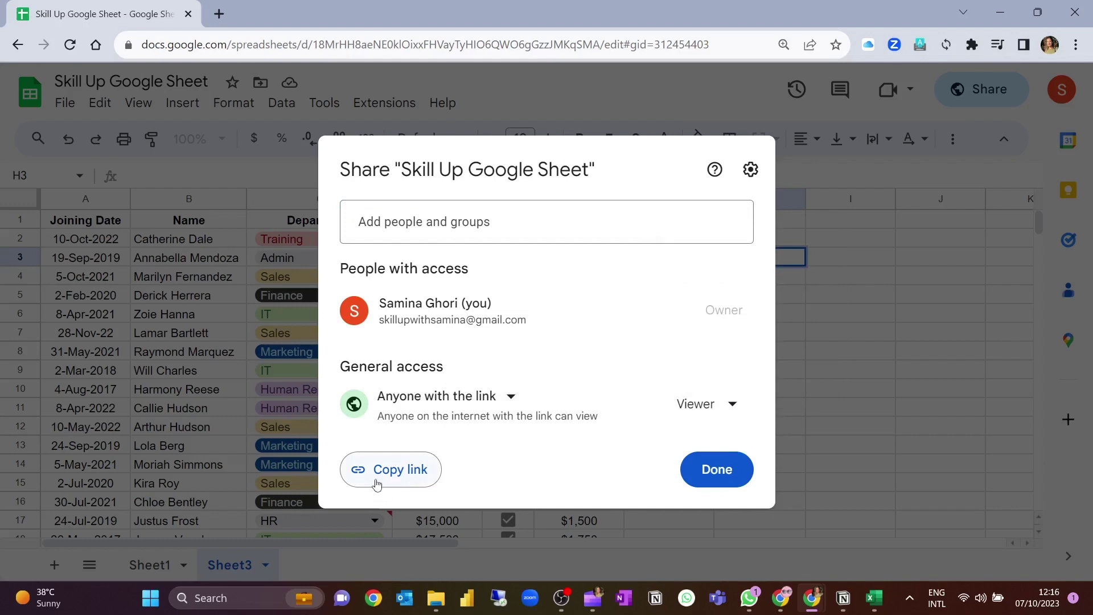
{"action": "left_click", "coordinate": [716, 475]}
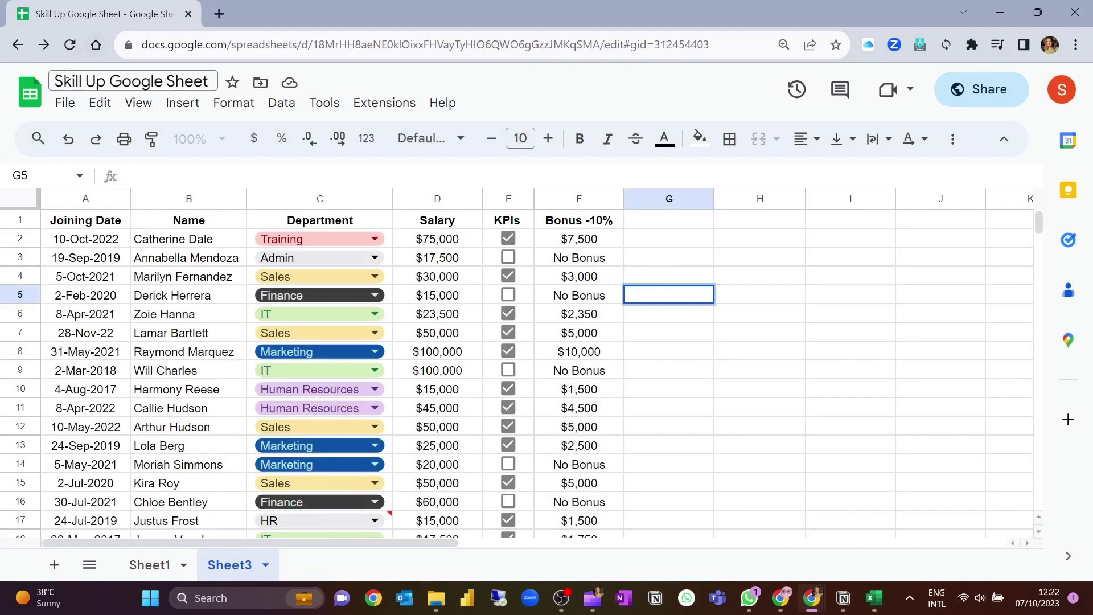
Step: Publish only Sheet3 to the web as a Web page link and confirm
{"action": "left_click", "coordinate": [65, 103]}
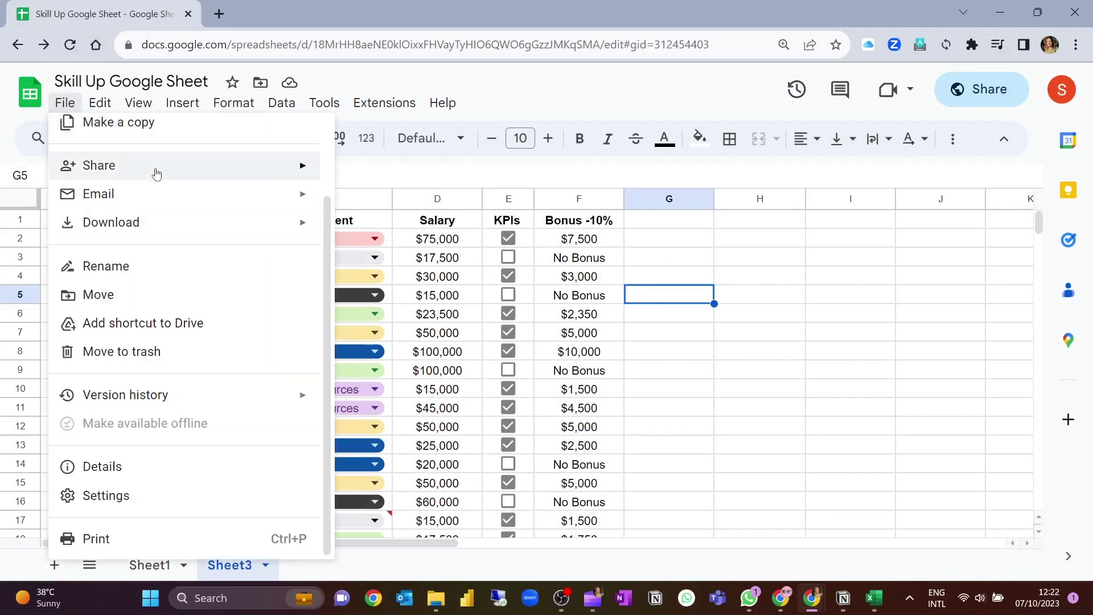
{"action": "mouse_move", "coordinate": [99, 166]}
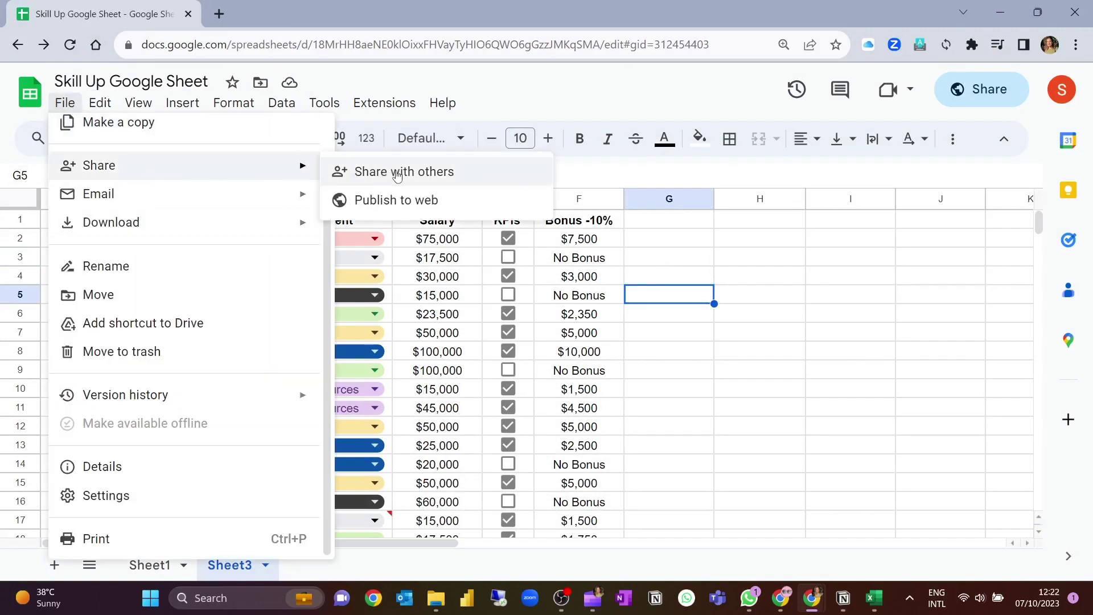
{"action": "left_click", "coordinate": [409, 202]}
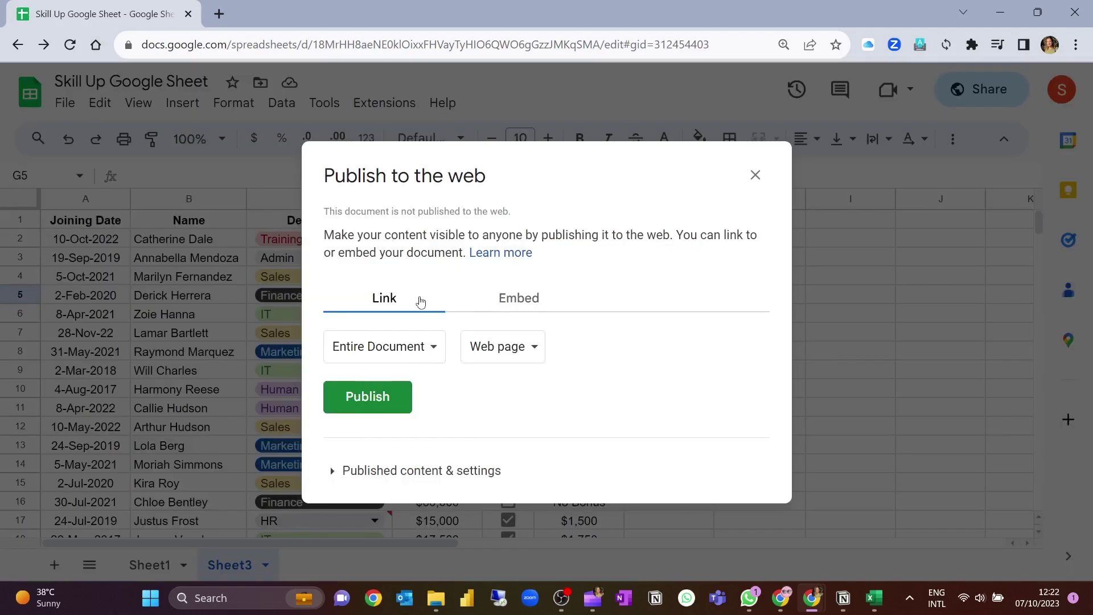
{"action": "left_click", "coordinate": [519, 303]}
{"action": "left_click", "coordinate": [355, 305]}
{"action": "left_click", "coordinate": [414, 348]}
{"action": "left_click", "coordinate": [390, 475]}
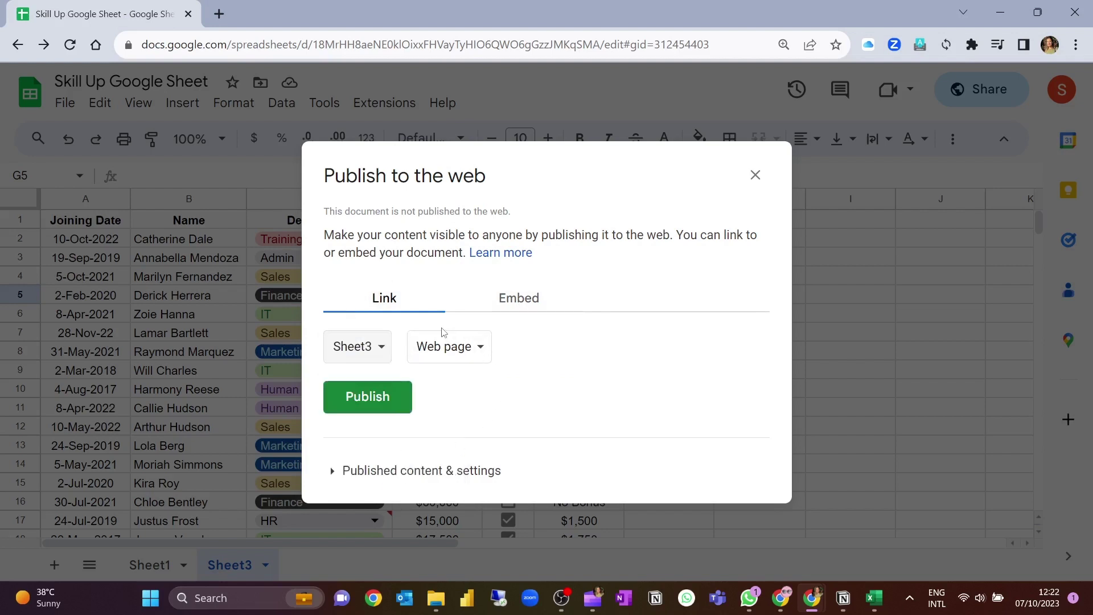
{"action": "left_click", "coordinate": [450, 348]}
{"action": "left_click", "coordinate": [450, 351]}
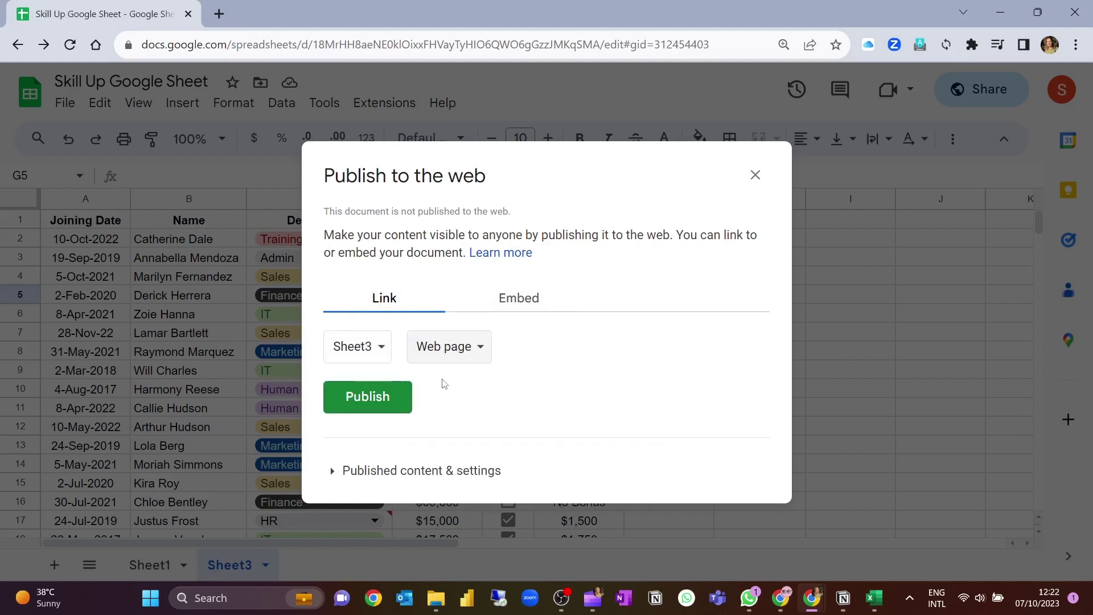
{"action": "left_click", "coordinate": [352, 401]}
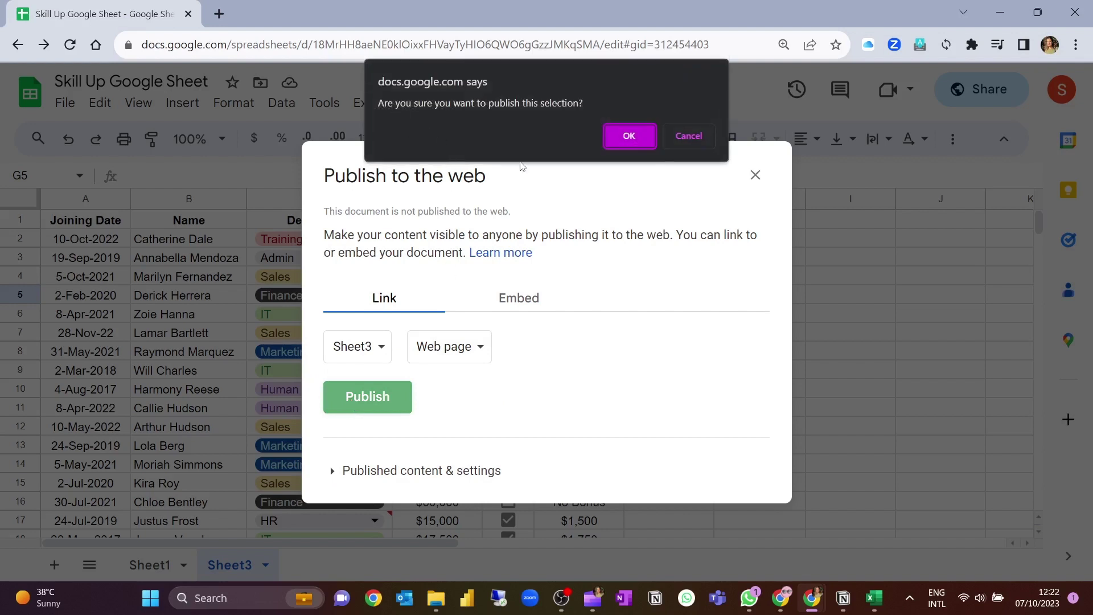
{"action": "left_click", "coordinate": [628, 136]}
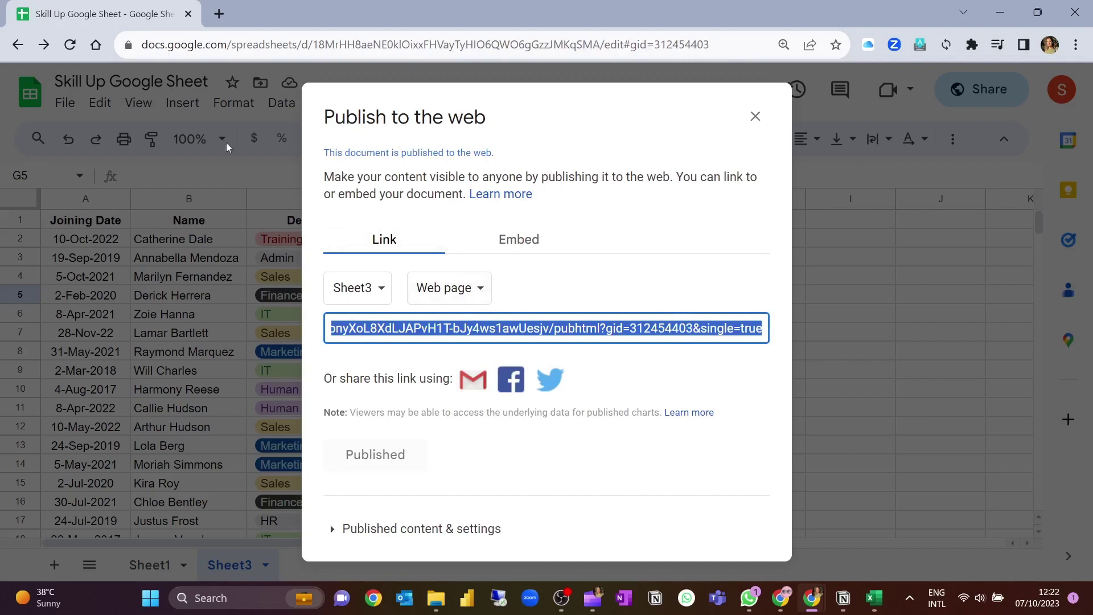
Step: Load the copied published Sheet3 link in a new browser tab
{"action": "left_click", "coordinate": [218, 14]}
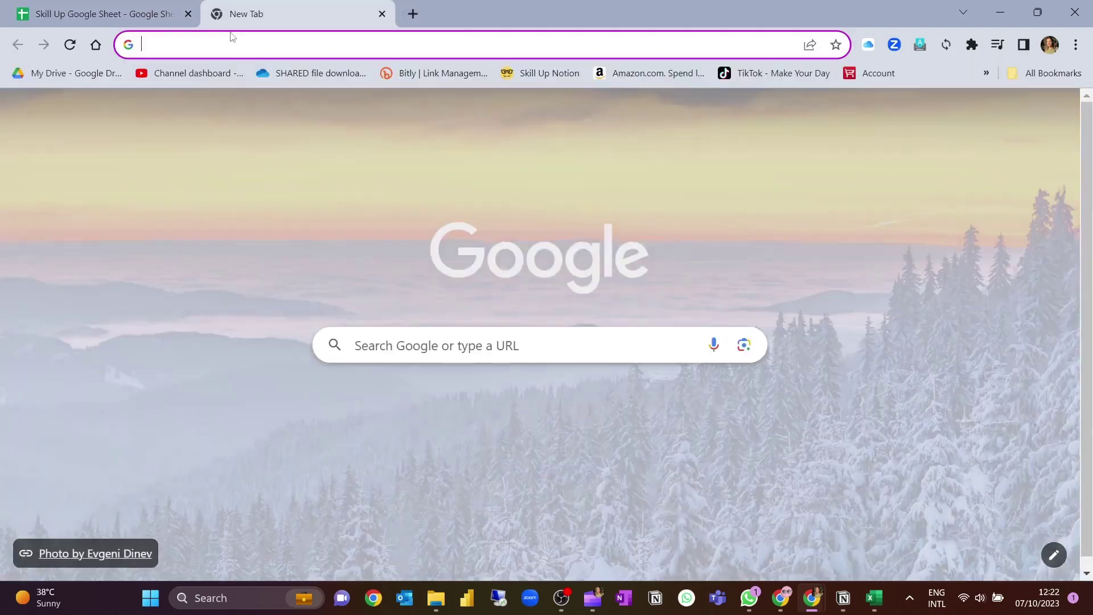
{"action": "type", "text": "https://docs.google.com/spreadsheets/d/e/2PACX-1vRsVLPmz7pgHhpiBKyzEhbaCUjdbLMBo9bfJtElaCNvTqYvbnyXoL8XdLJAPvH1T-bJy4ws1awUesjv/pubhtml?gid=312454403&single=true"}
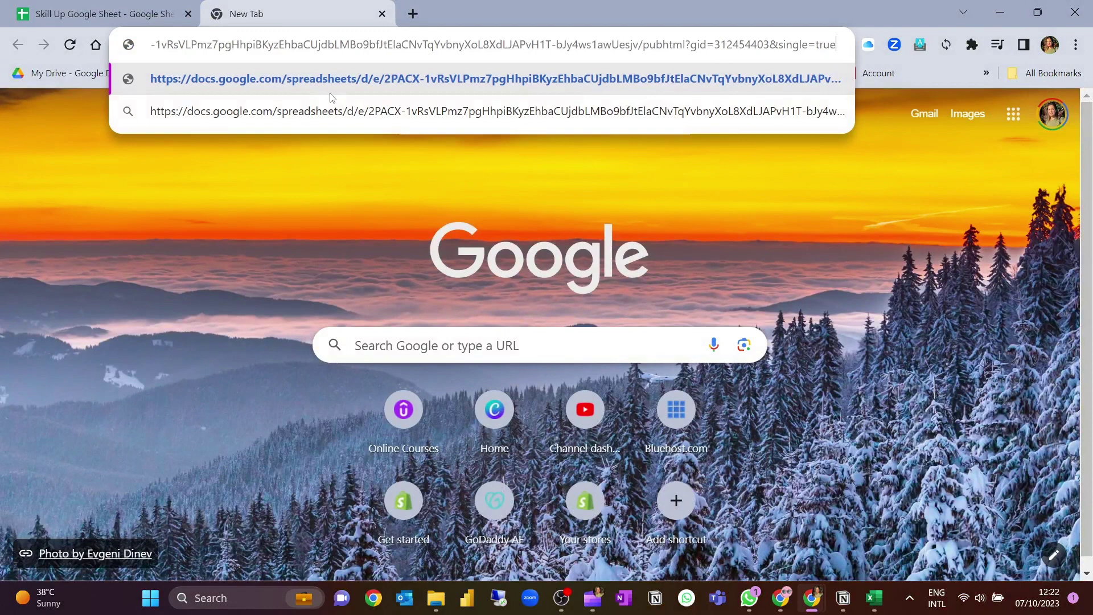
{"action": "key", "text": "Return"}
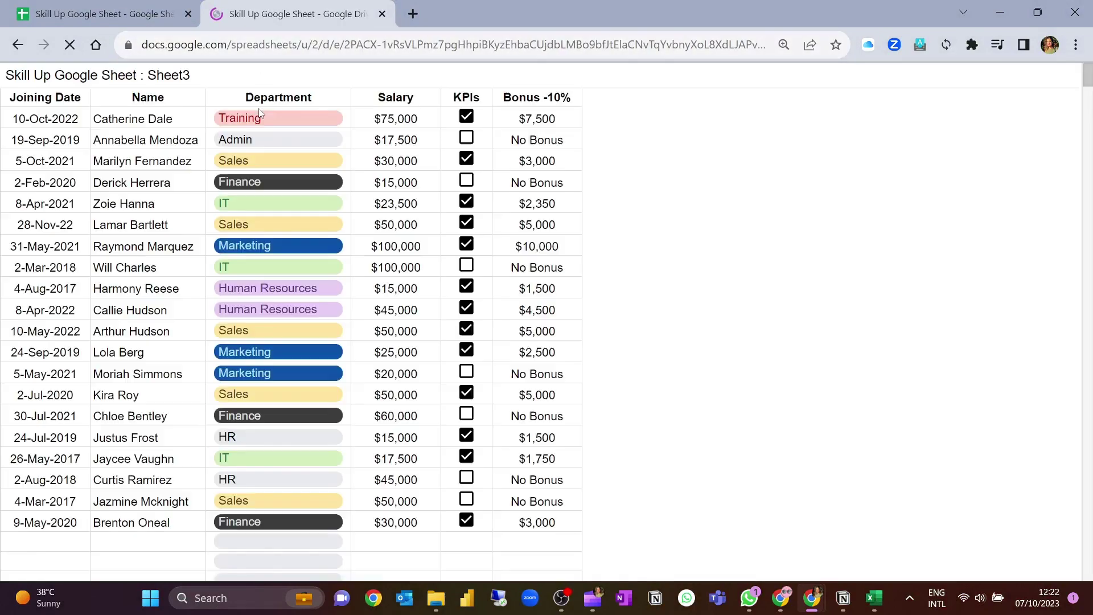
{"action": "scroll", "coordinate": [517, 363], "scroll_direction": "down", "scroll_amount": 4}
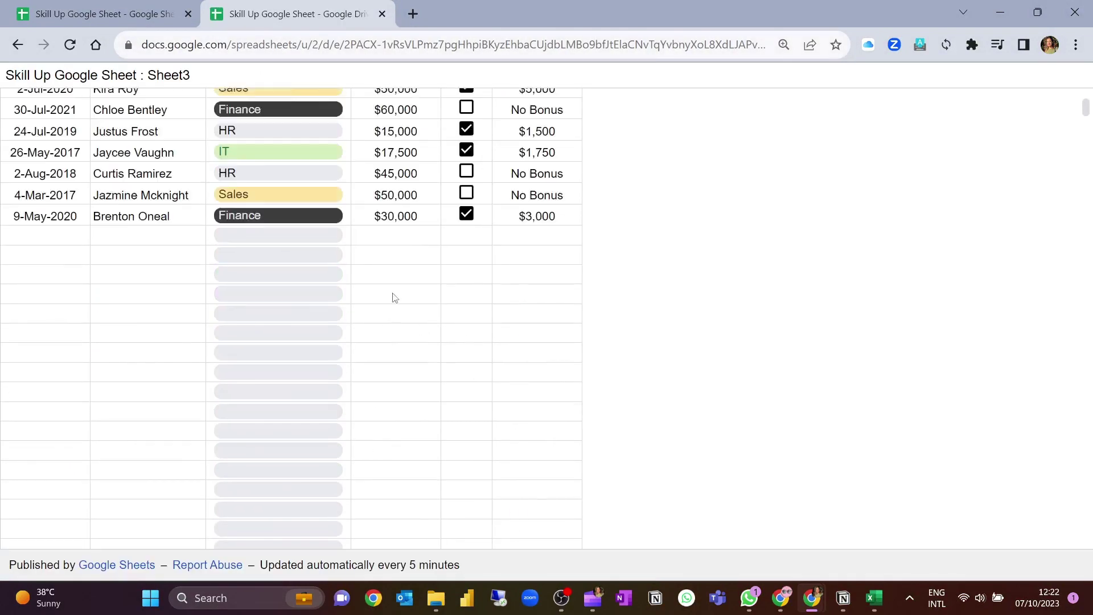
{"action": "scroll", "coordinate": [393, 297], "scroll_direction": "up", "scroll_amount": 4}
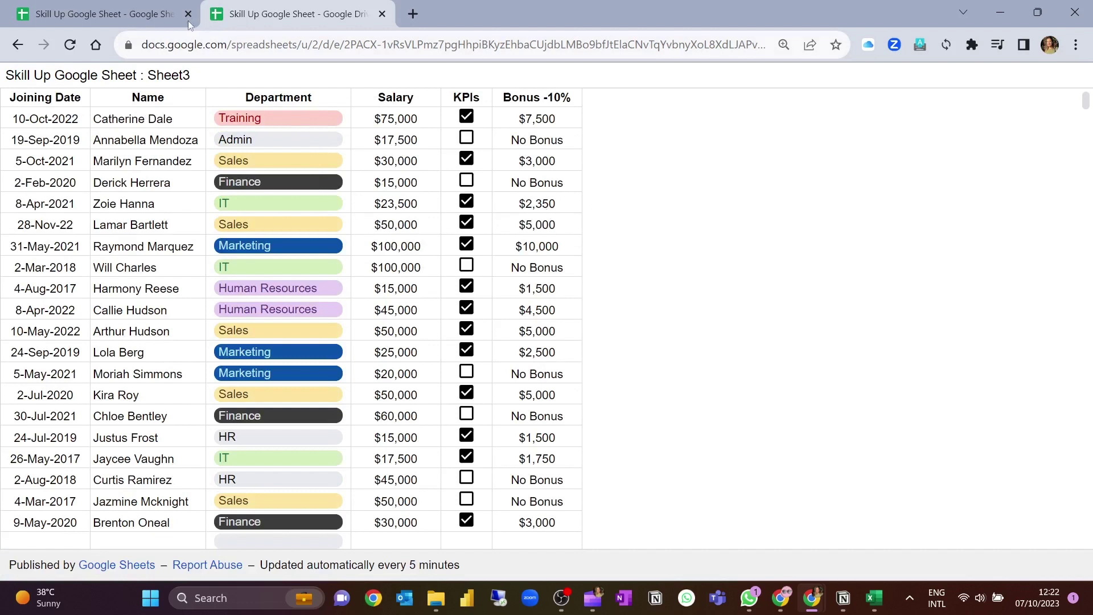
Step: Browse the published page's first rows, then return to the editor tab
{"action": "left_click_drag", "start_coordinate": [68, 122], "coordinate": [165, 142]}
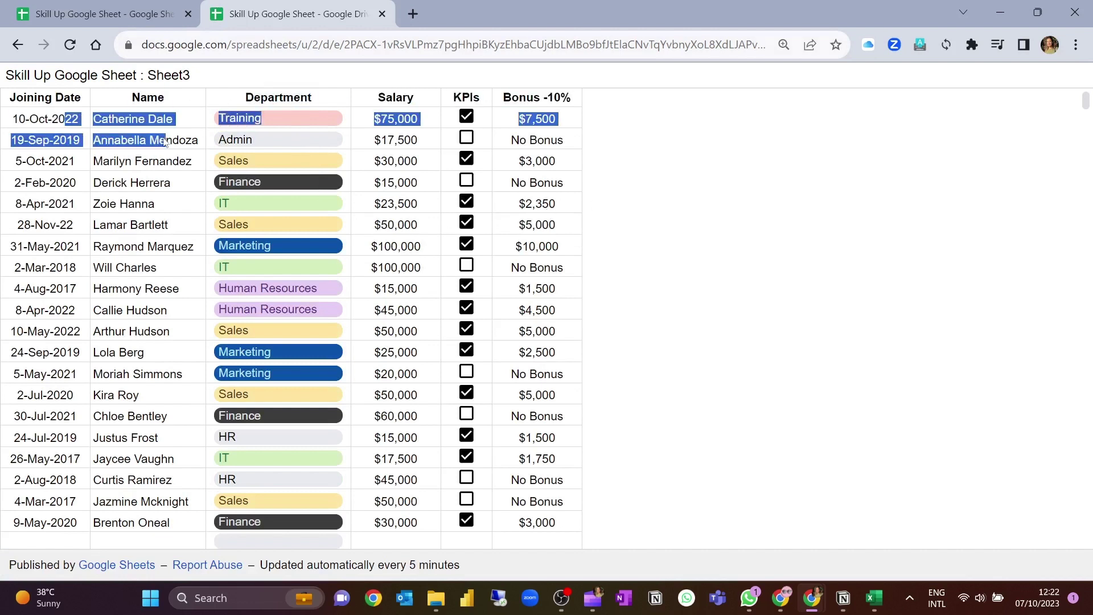
{"action": "left_click", "coordinate": [429, 130]}
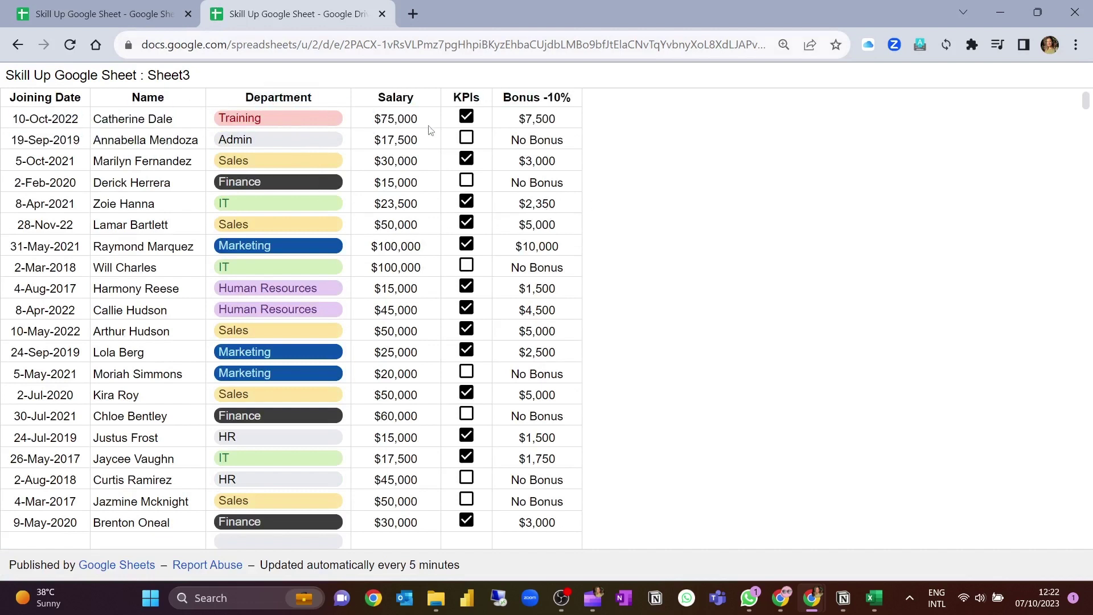
{"action": "left_click", "coordinate": [91, 21]}
Step: Close the publish dialog, set D2 to 1000, and check the published tab
{"action": "left_click", "coordinate": [754, 116]}
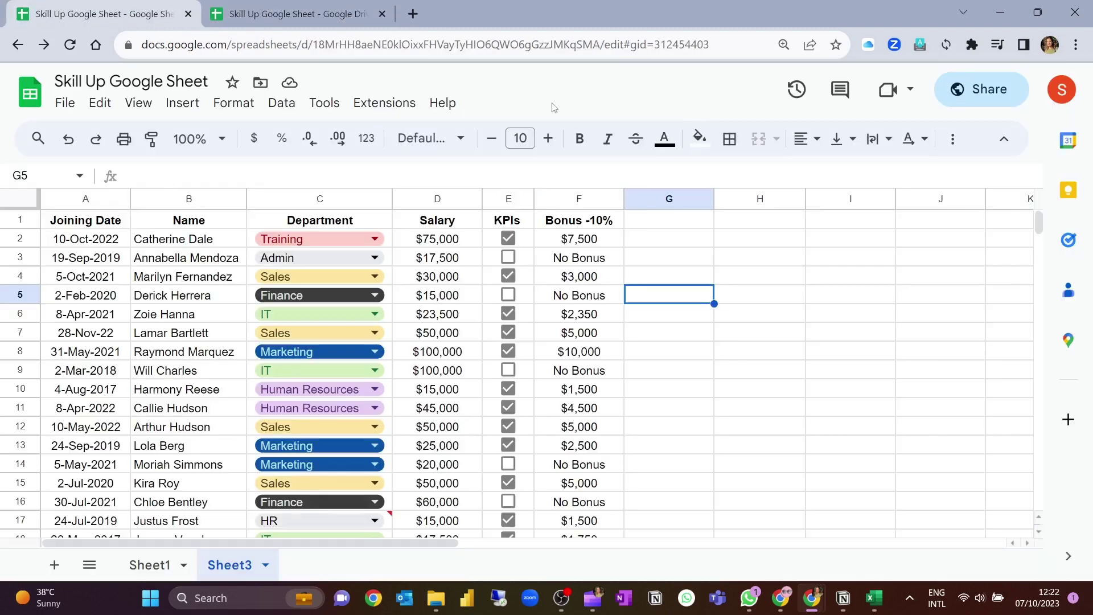
{"action": "left_click", "coordinate": [425, 245]}
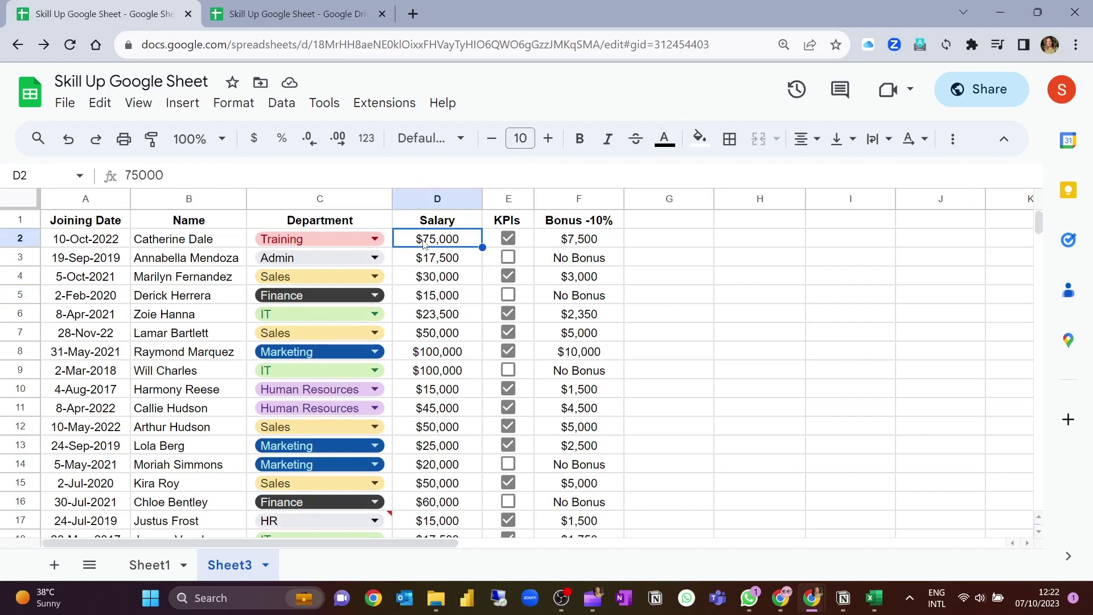
{"action": "type", "text": "1"}
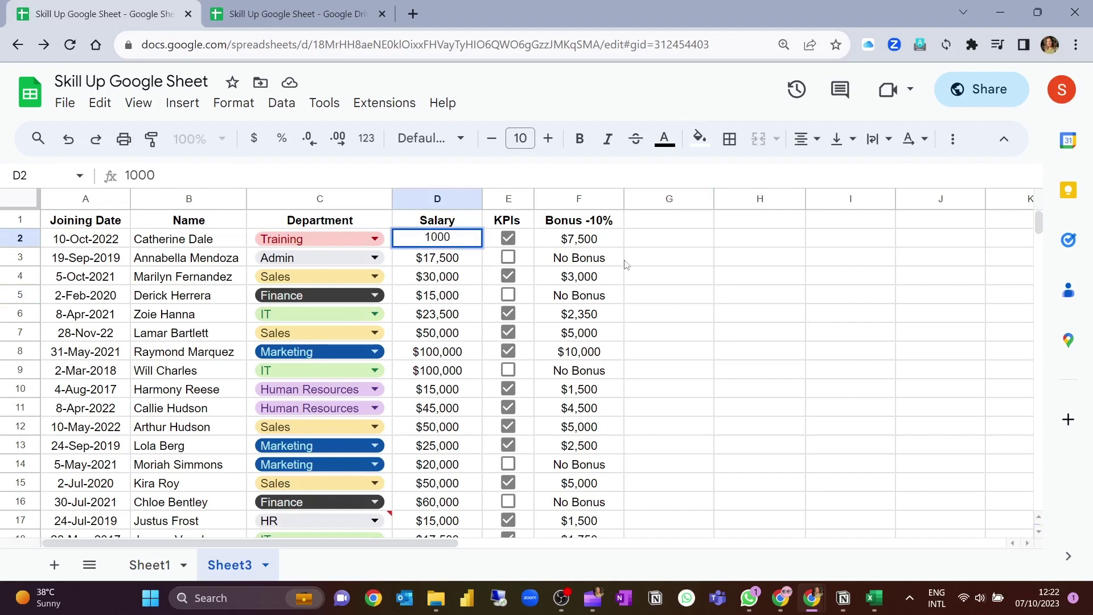
{"action": "key", "text": "Return"}
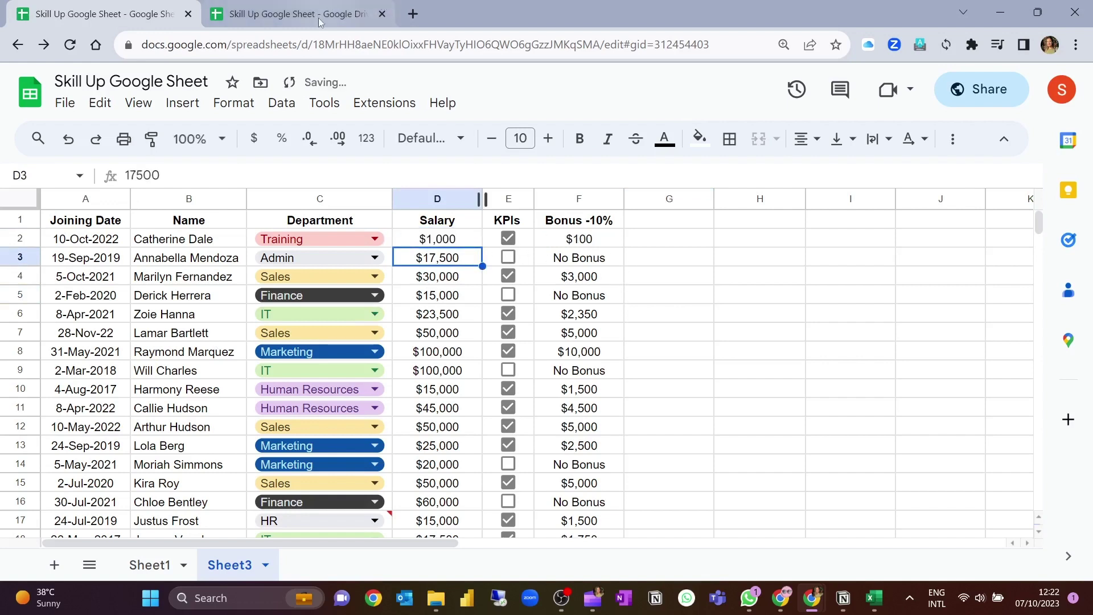
{"action": "left_click", "coordinate": [319, 22]}
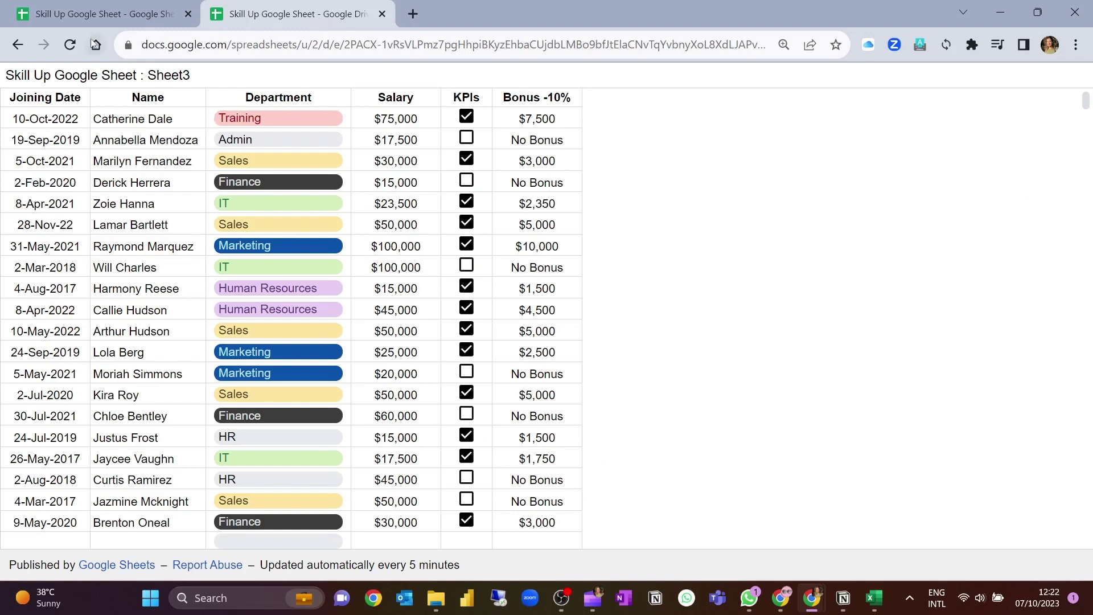